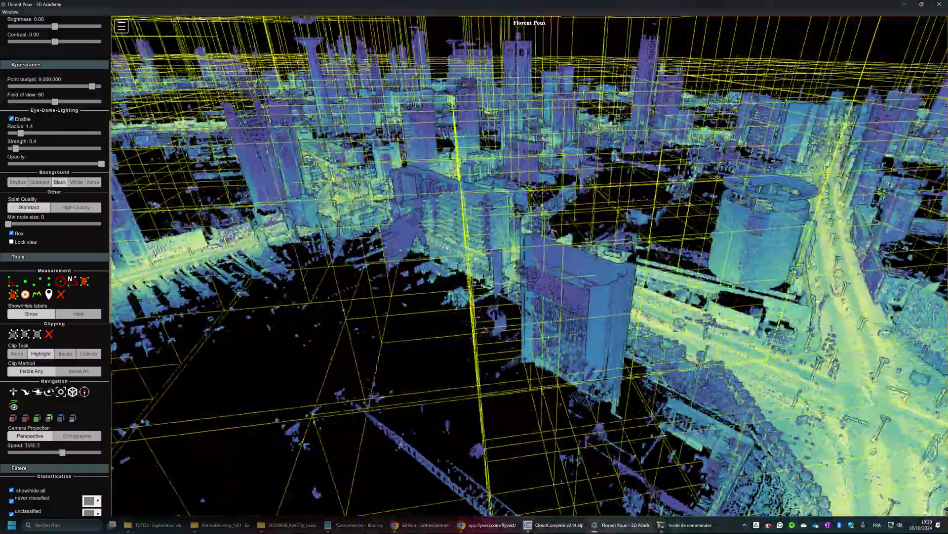
Explore the city point cloud, flying along the main avenue, out to an overview of the districts, and back to the tree-planted roundabout.
scroll(530, 265, "up", 10)
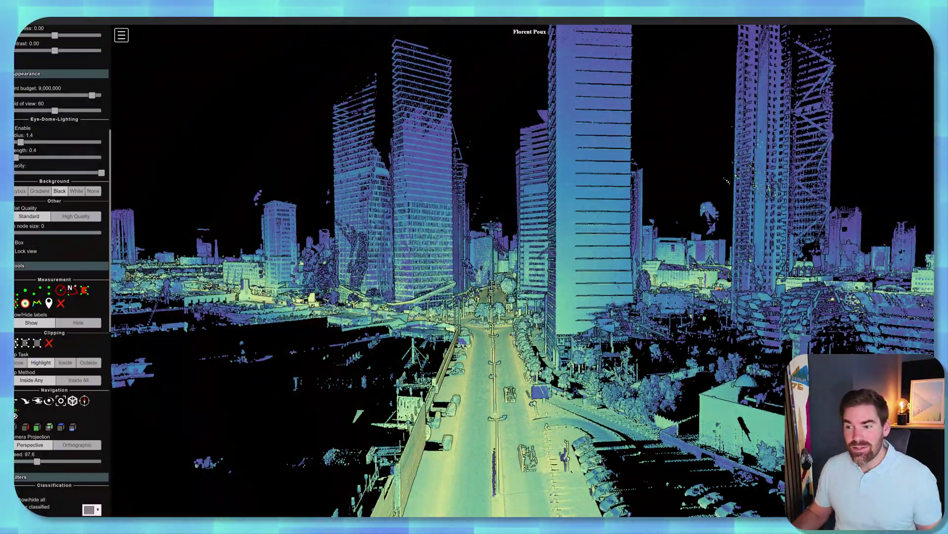
left_click_drag(642, 334, 608, 330)
key("w")
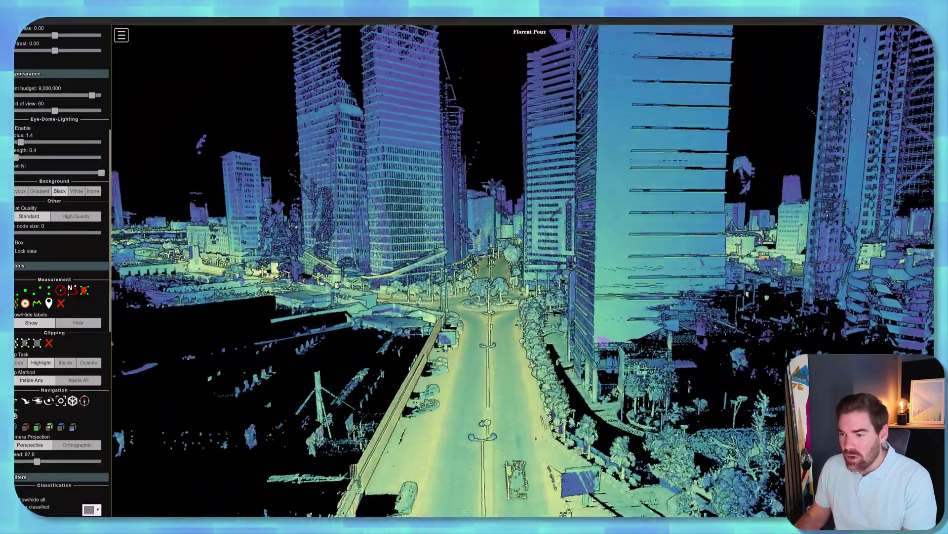
key("w")
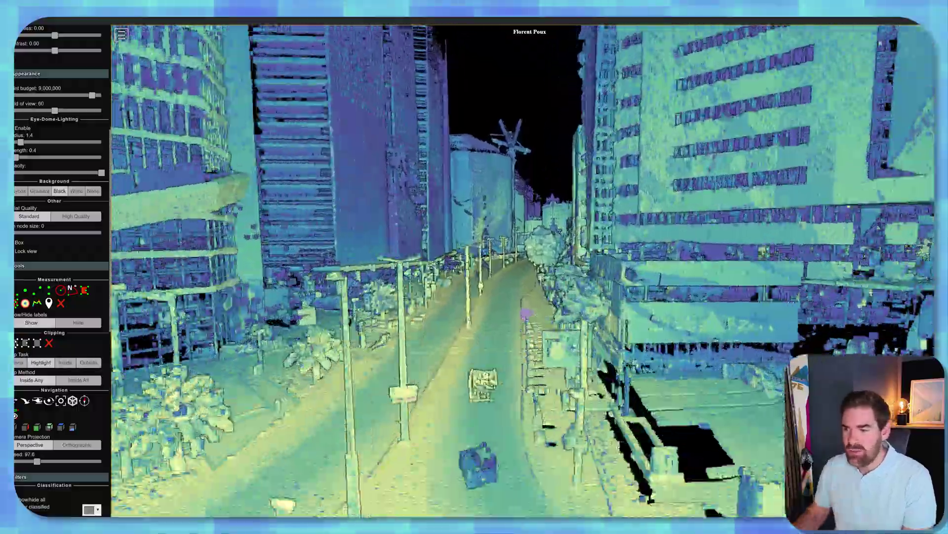
scroll(526, 313, "up", 4)
left_click_drag(527, 328, 580, 390)
key("w")
key("s")
scroll(583, 389, "up", 3)
scroll(583, 389, "down", 10)
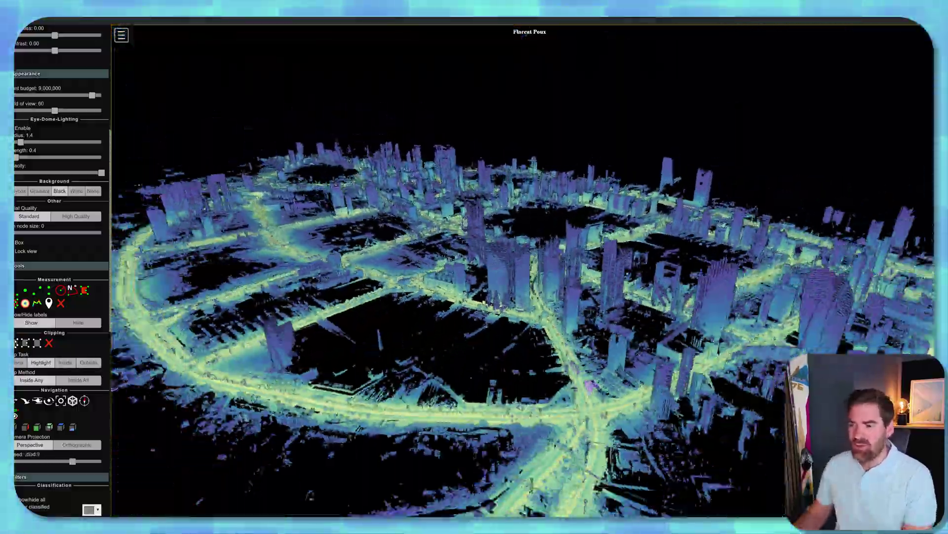
scroll(578, 384, "up", 10)
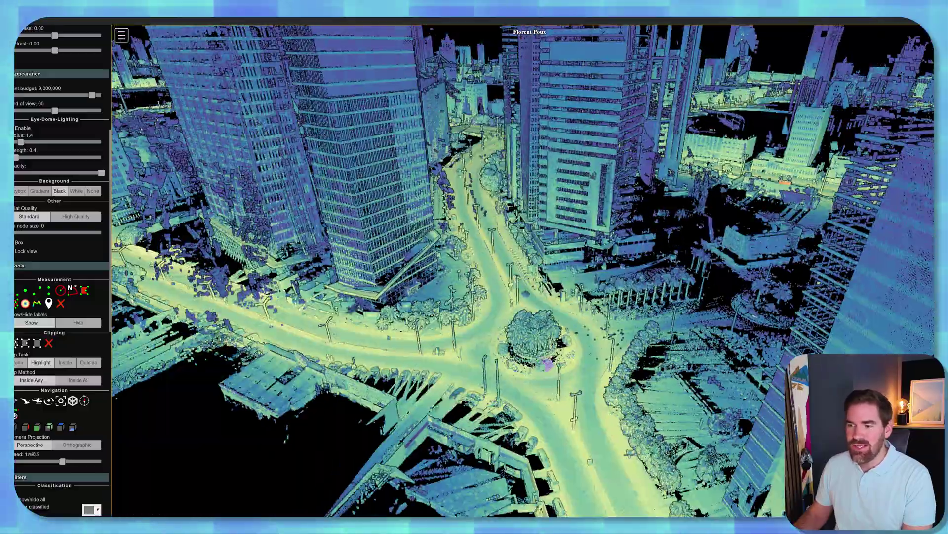
scroll(536, 325, "down", 5)
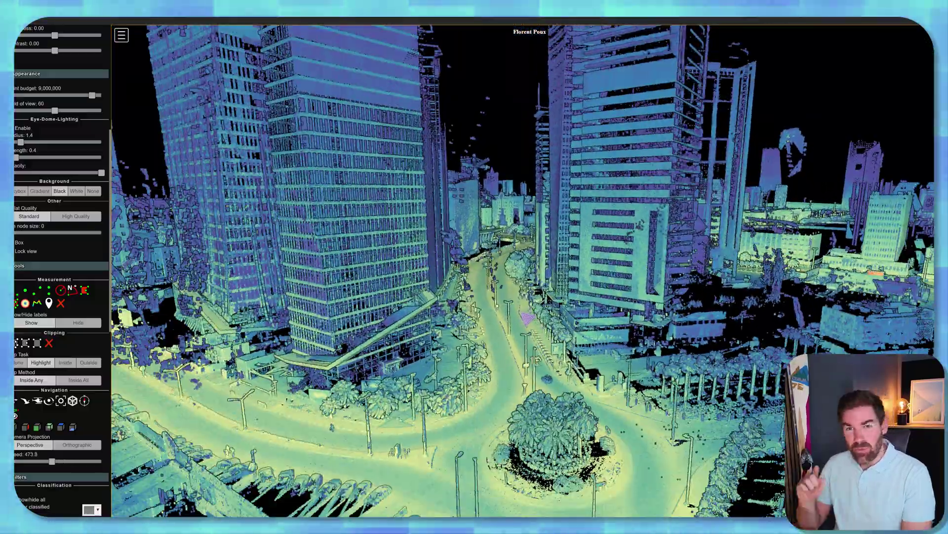
scroll(529, 301, "up", 5)
scroll(528, 300, "up", 3)
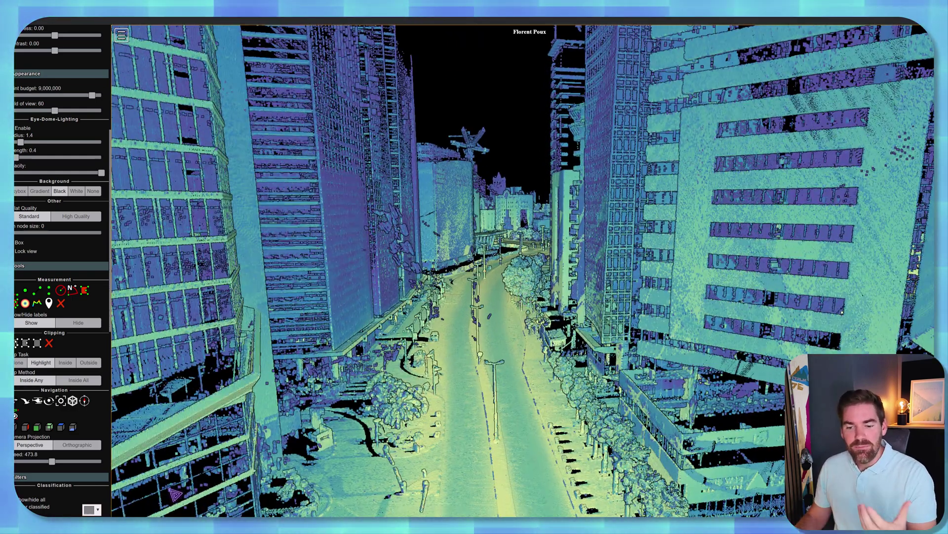
Switch to File Explorer and review the sample point cloud files and the stanford_bunny_reduced mesh files in the TUTOS folder.
key("alt+Tab")
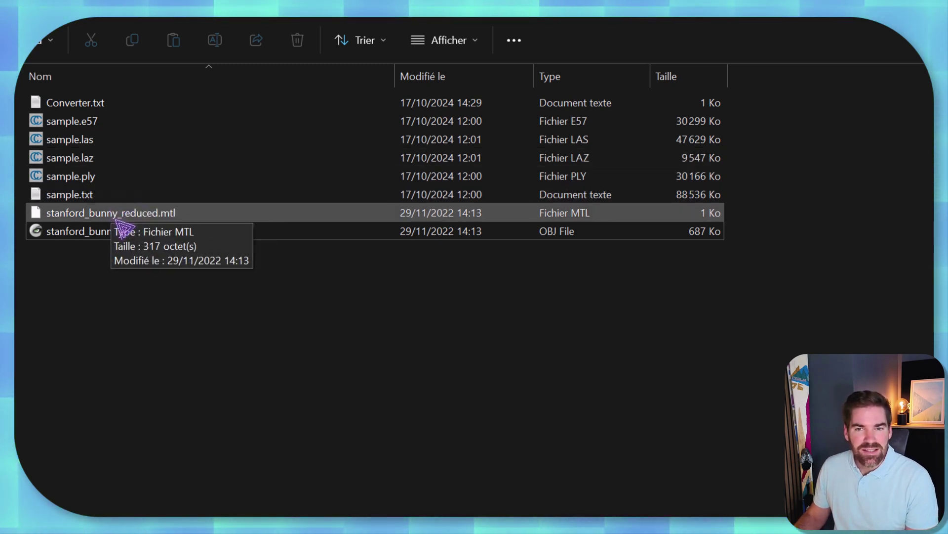
left_click(101, 121)
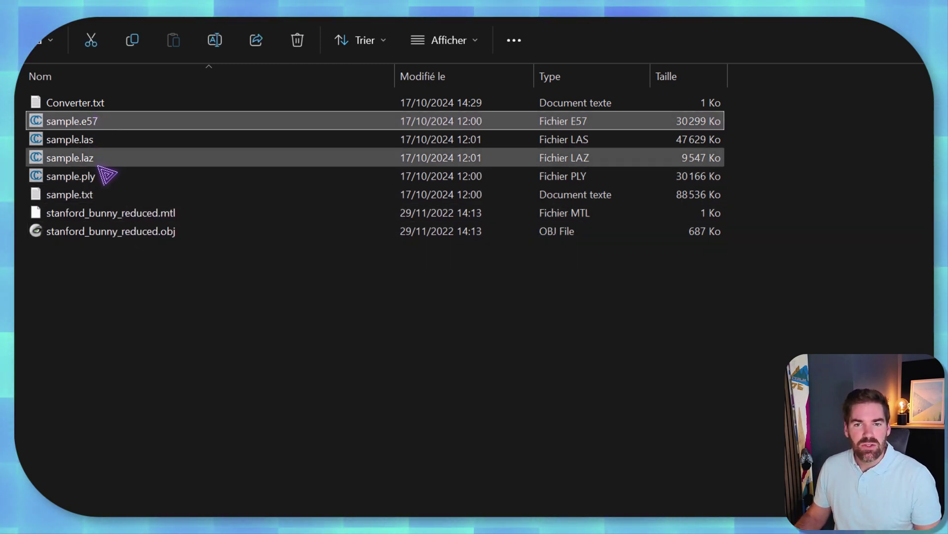
left_click(102, 195, "shift")
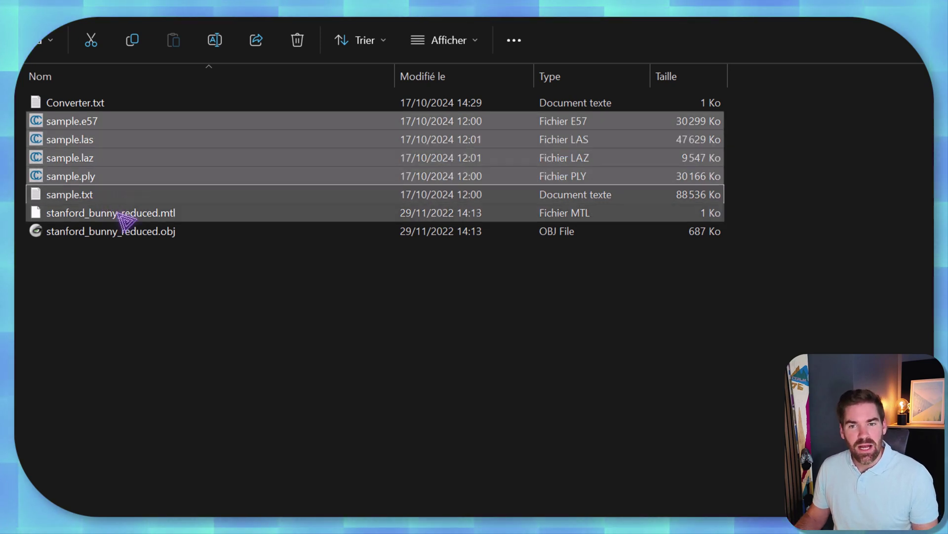
left_click(106, 232)
left_click(111, 217, "shift")
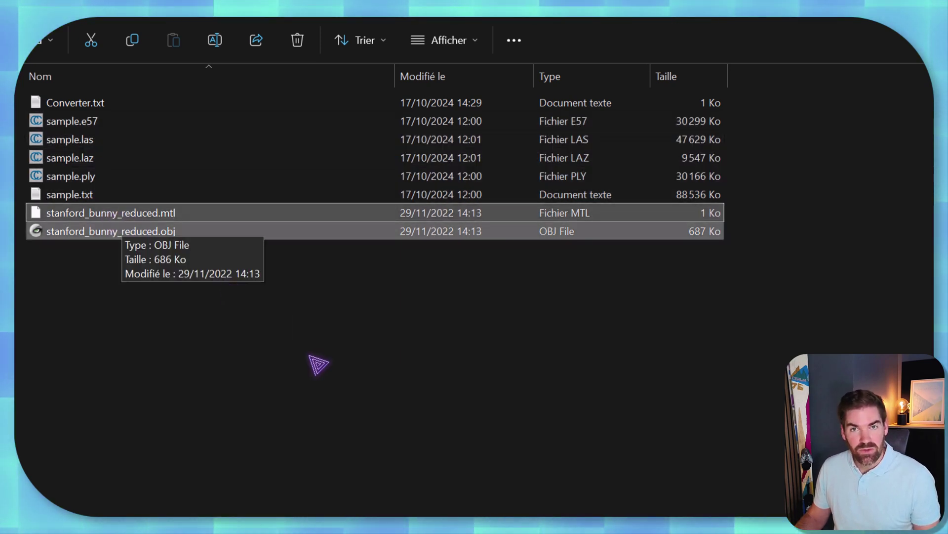
left_click(318, 363)
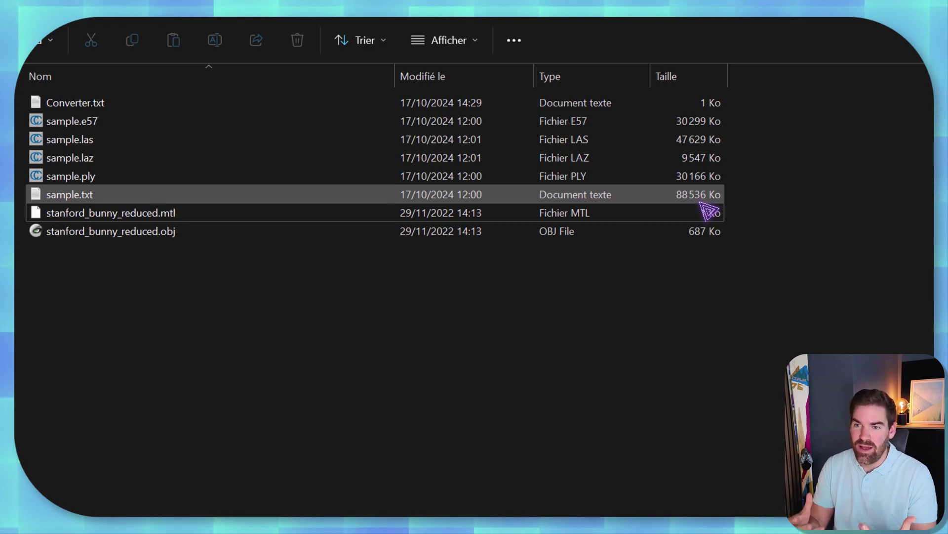
Sort the folder by descending size and compare the sample files in TXT, LAS, E57, PLY and LAZ formats.
left_click(690, 79)
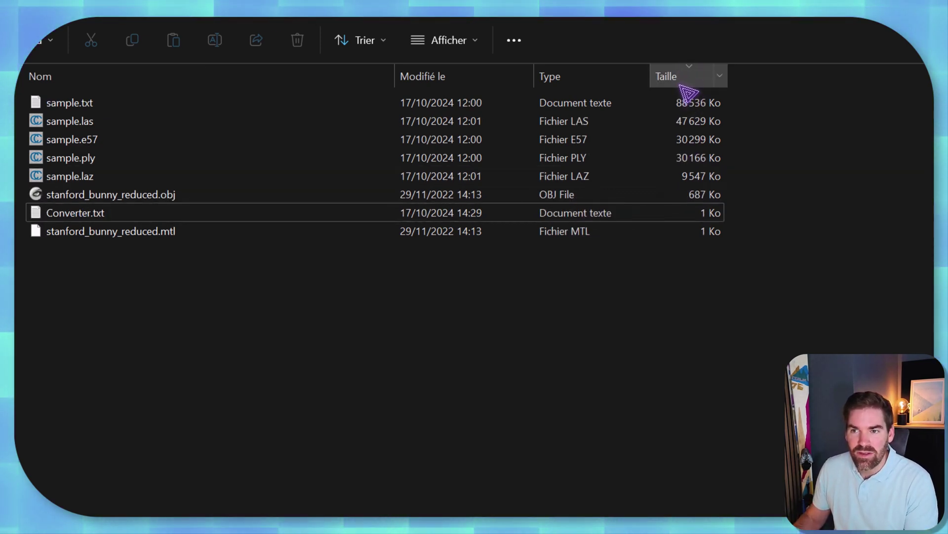
left_click(164, 106)
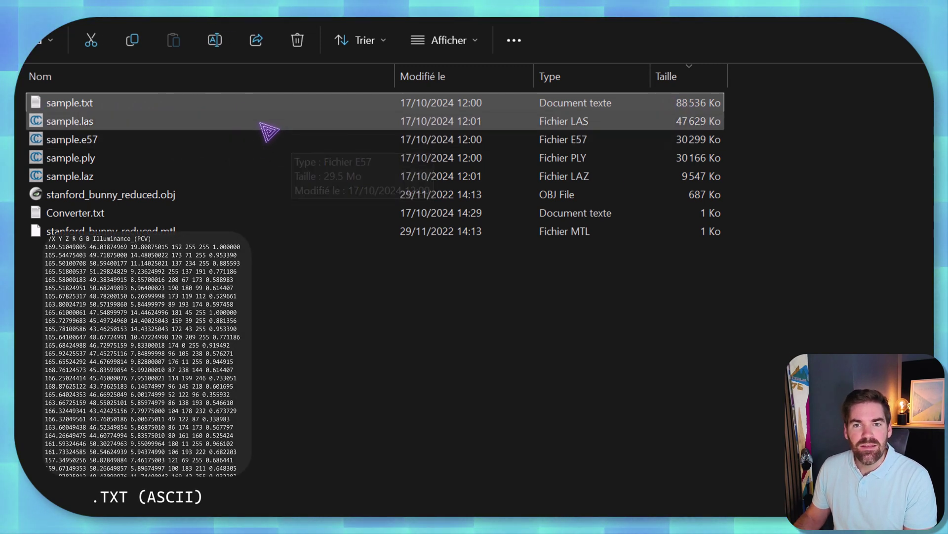
left_click(262, 125)
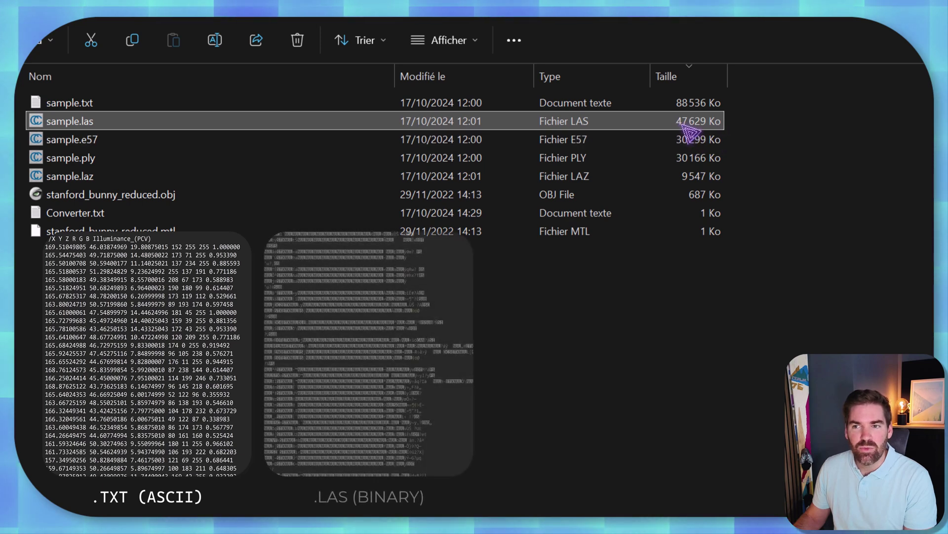
left_click(239, 140)
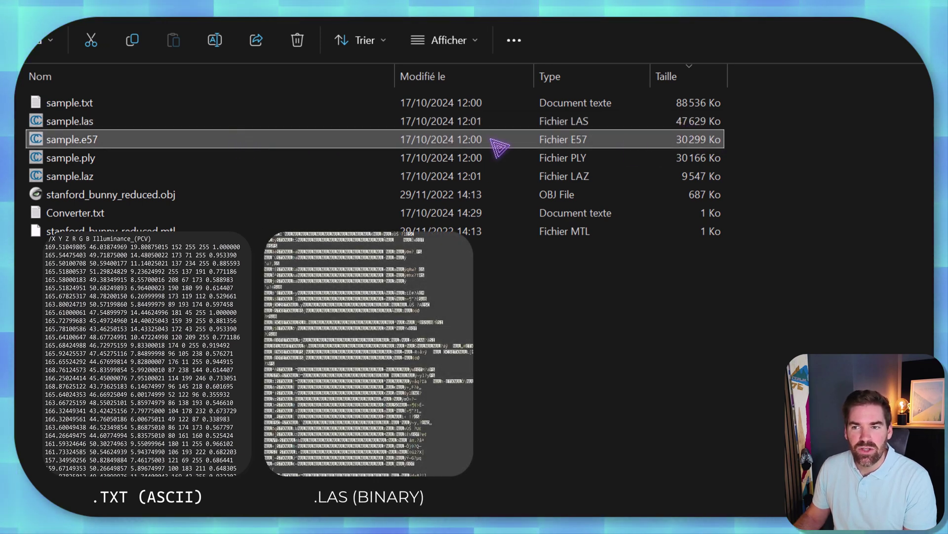
left_click(282, 157)
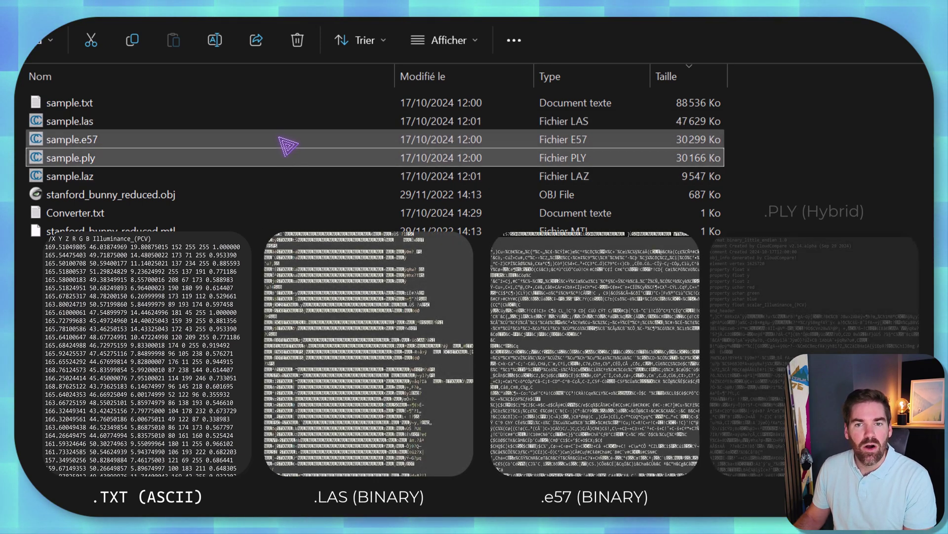
left_click(277, 177)
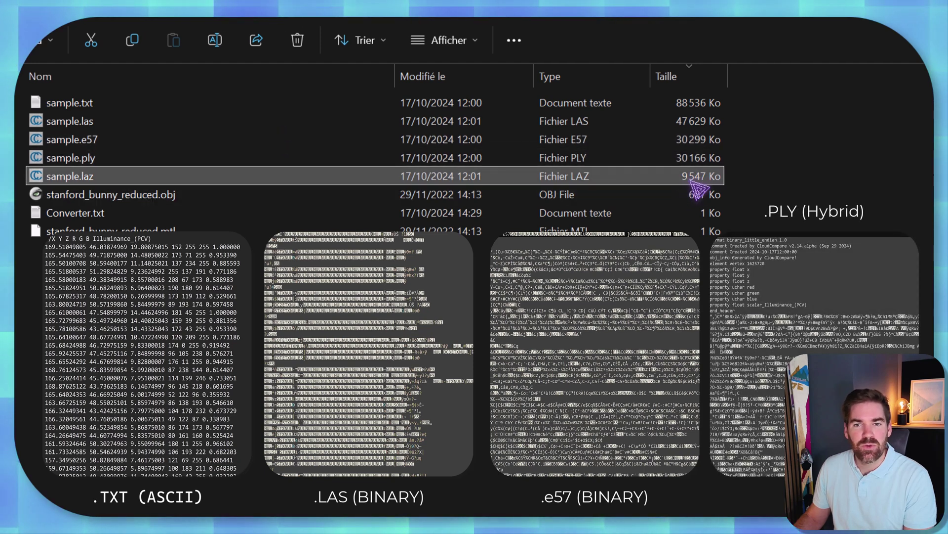
left_click(301, 276)
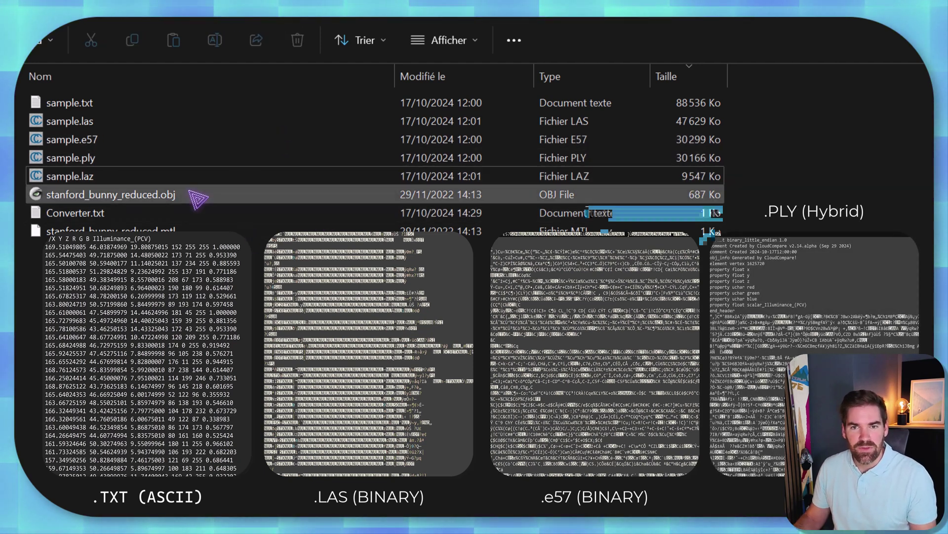
left_click(161, 101)
left_click(153, 178, "shift")
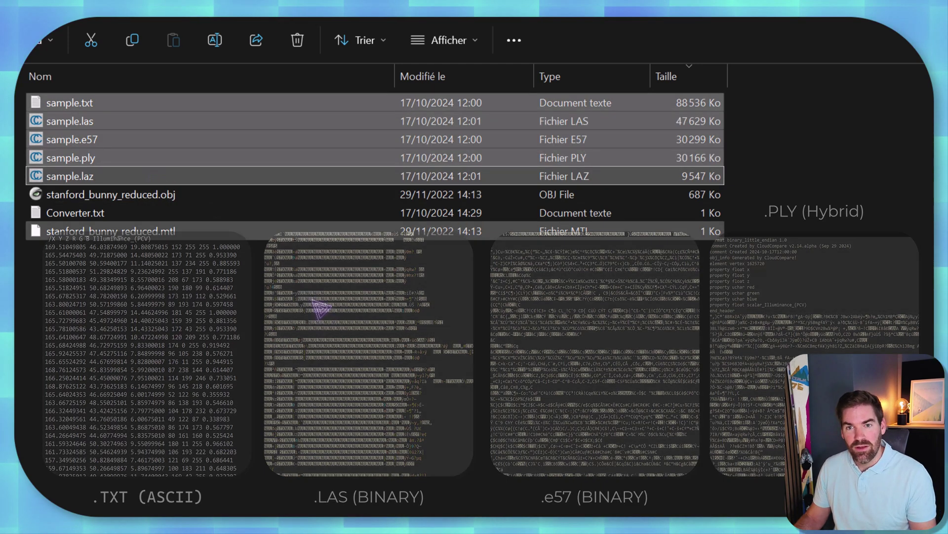
left_click(317, 324)
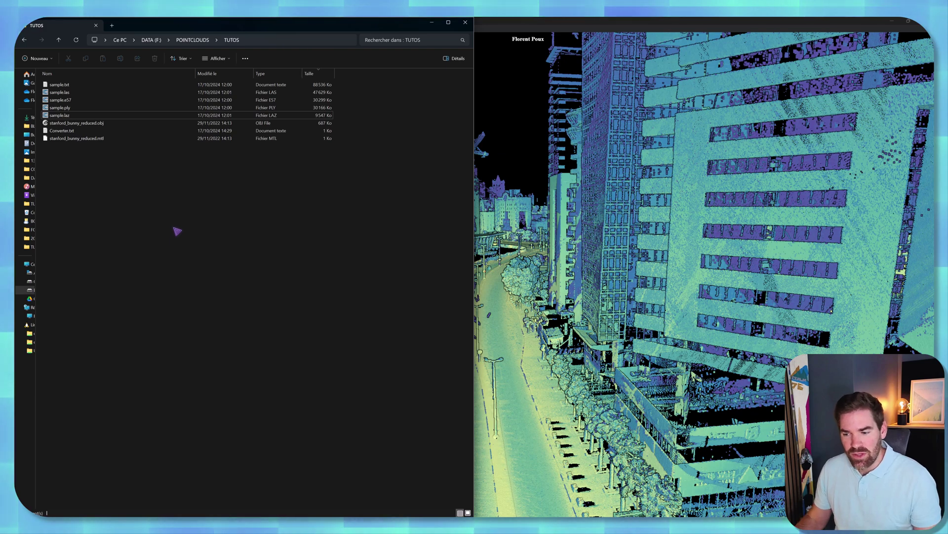
Search Windows for cmd and open a Command Prompt window.
key("super")
type("cmd")
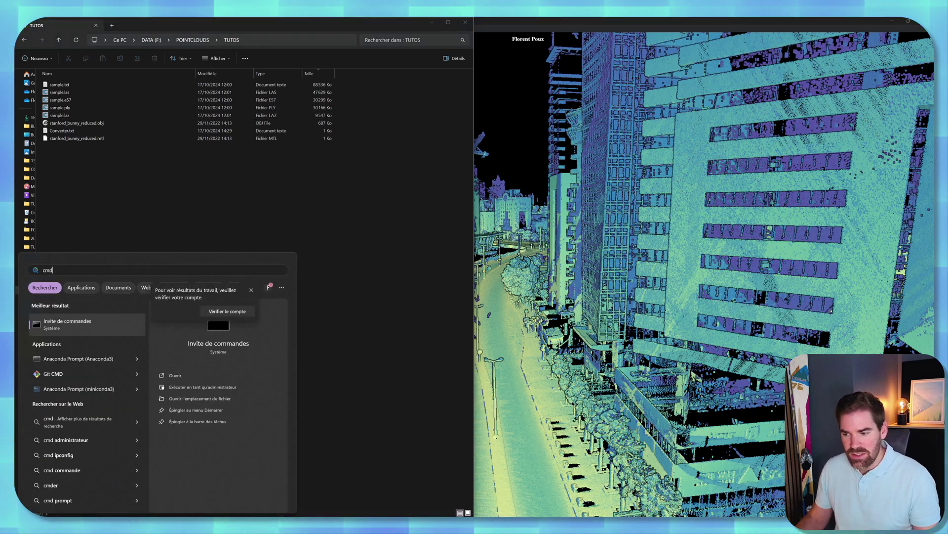
key("Return")
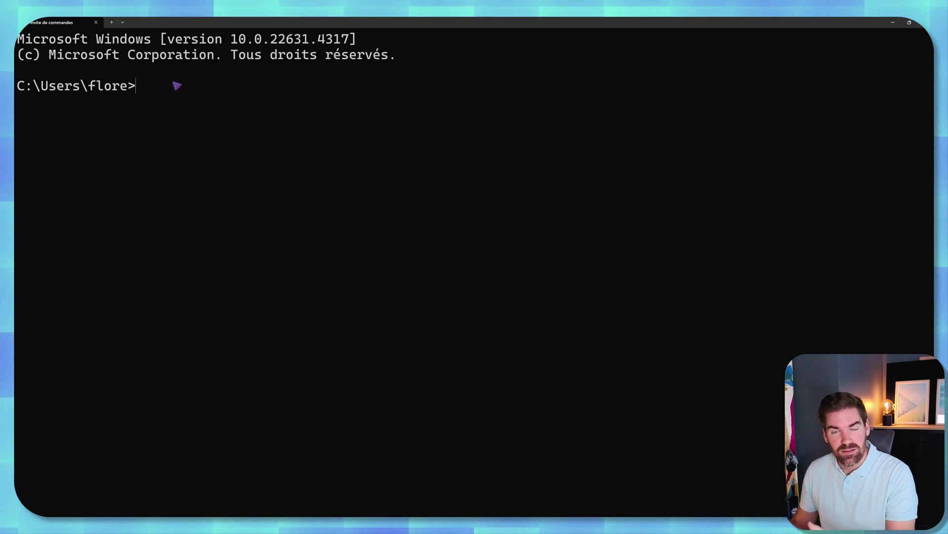
Copy the cd command from Converter.txt and run it in Command Prompt to enter C:\Program Files\CloudCompare.
key("alt+Tab")
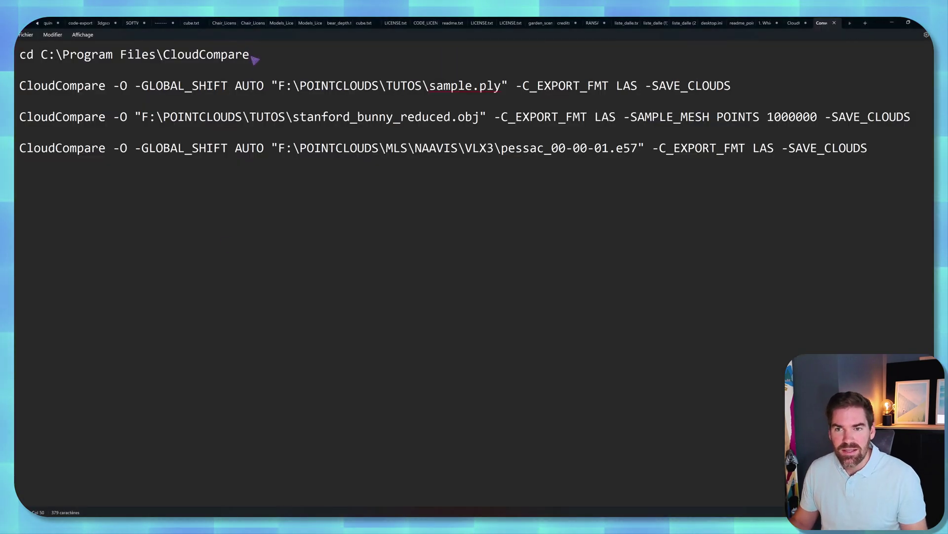
left_click_drag(254, 59, 25, 55)
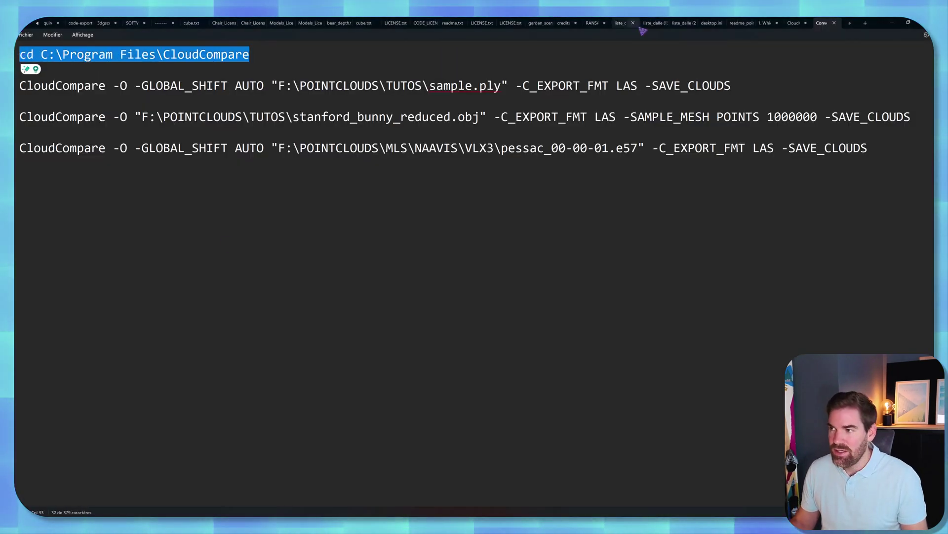
key("alt+Tab")
type("cd C:\\Program Files\\CloudCompare")
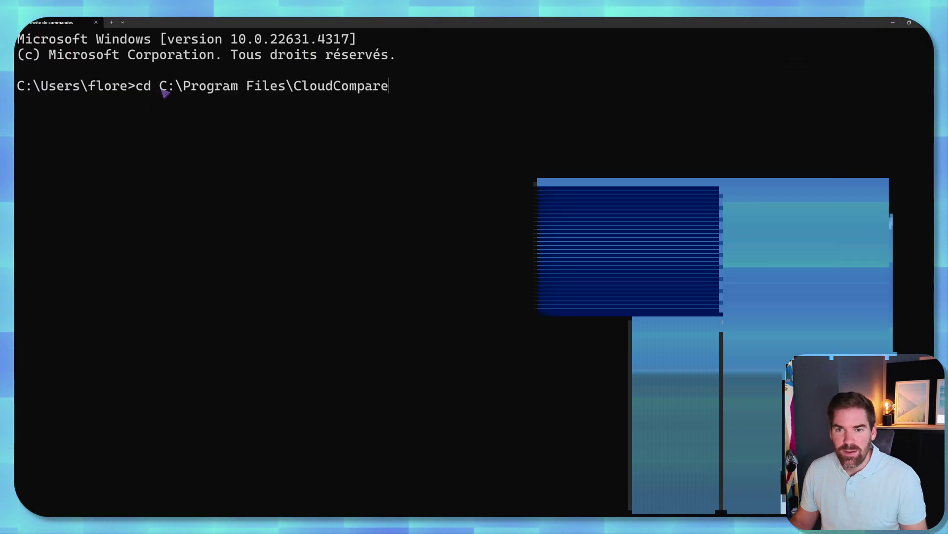
key("Return")
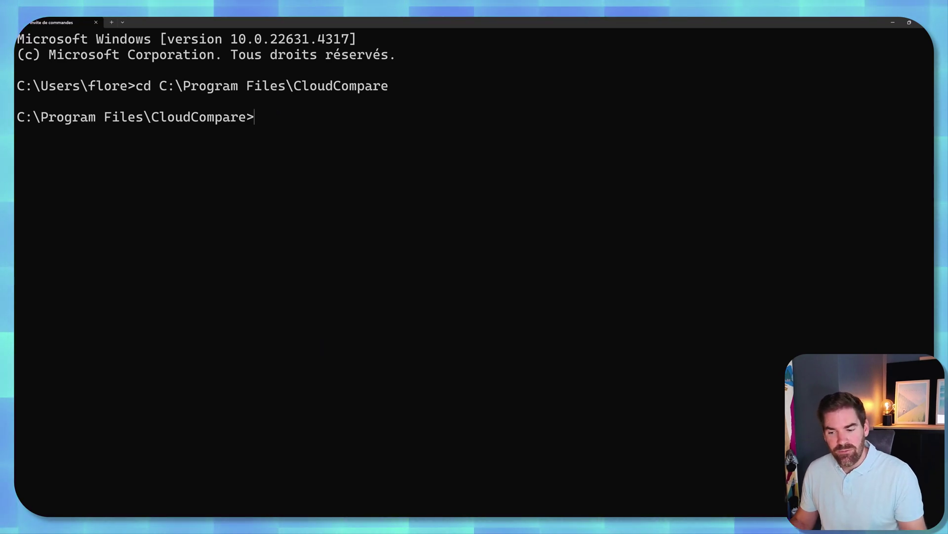
Switch to Converter.txt and examine the sample.ply conversion command's executable, global shift, file path, export format and save options.
key("alt+Tab")
left_click(27, 86)
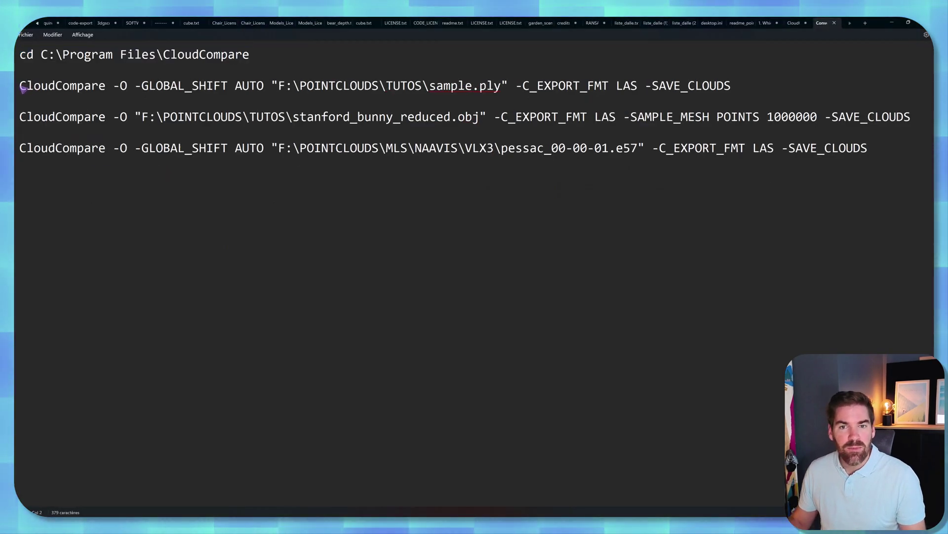
left_click_drag(21, 87, 105, 87)
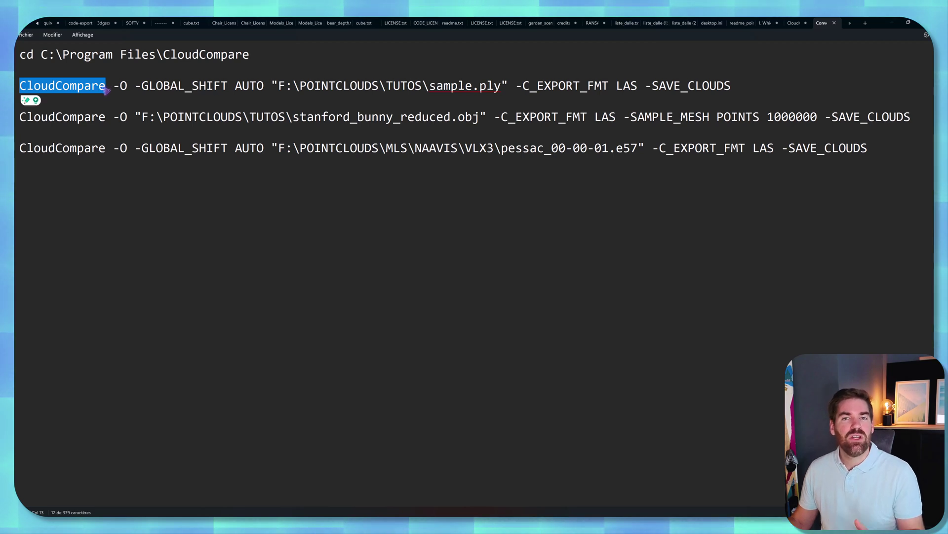
left_click(122, 87)
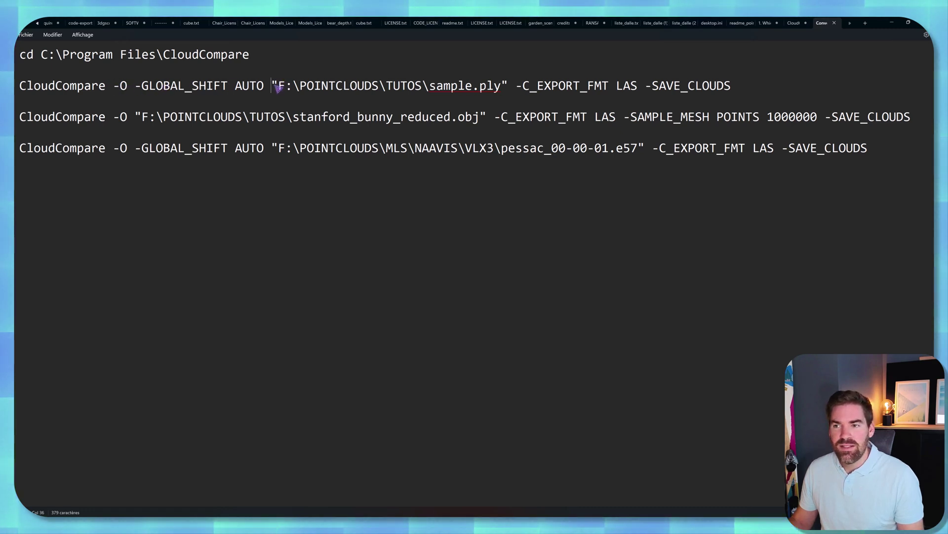
left_click_drag(278, 86, 512, 85)
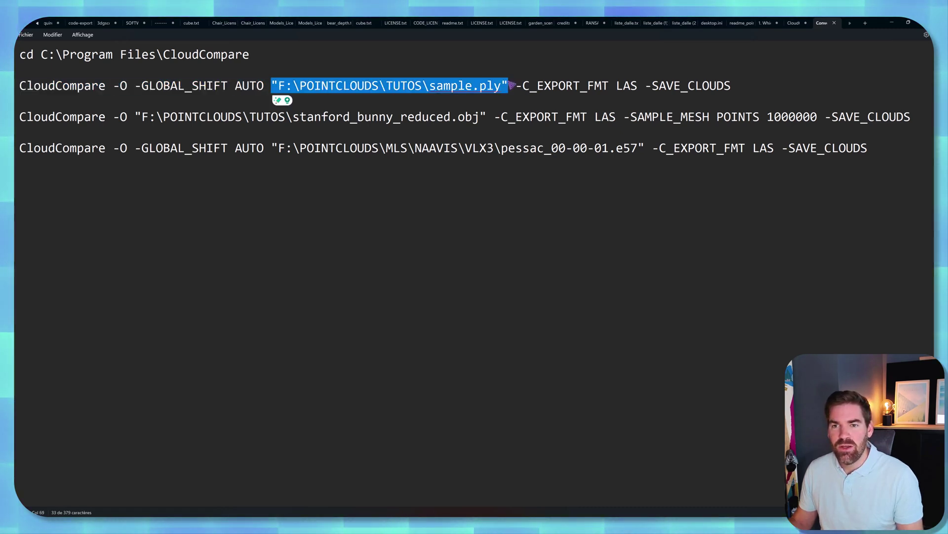
left_click_drag(136, 87, 246, 86)
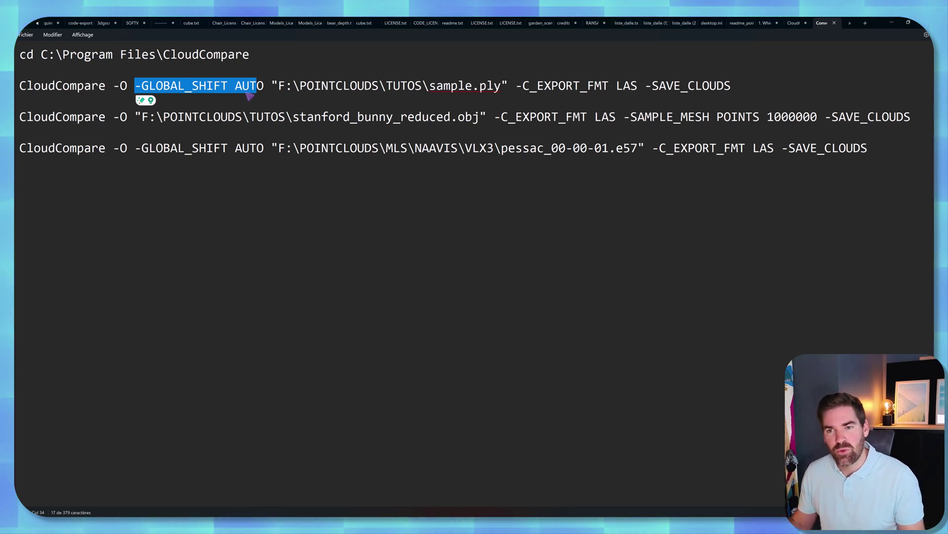
left_click(537, 88)
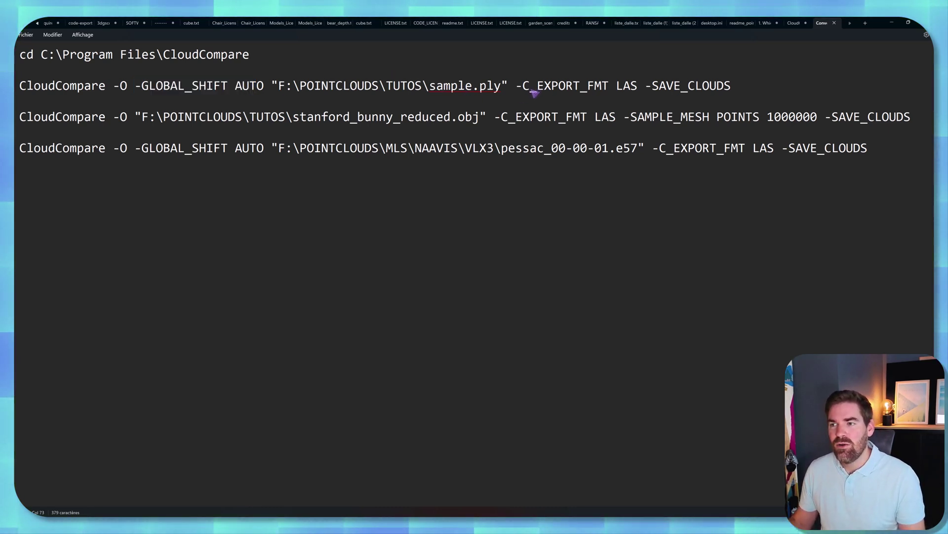
left_click_drag(525, 89, 606, 87)
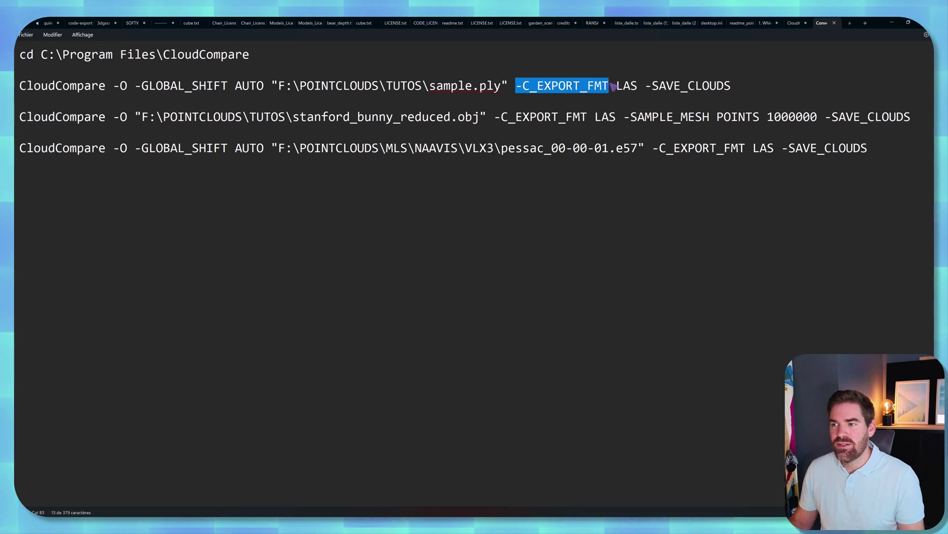
left_click(624, 87)
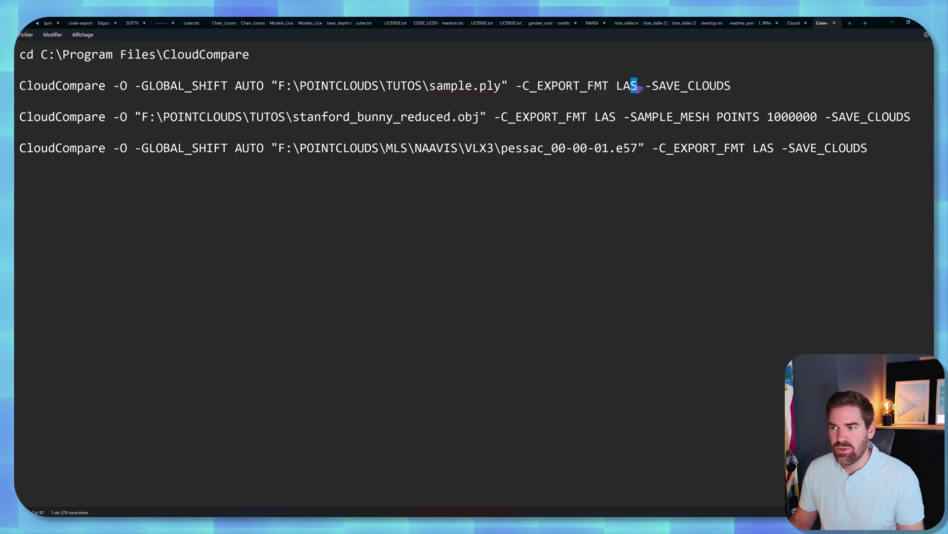
type("Z")
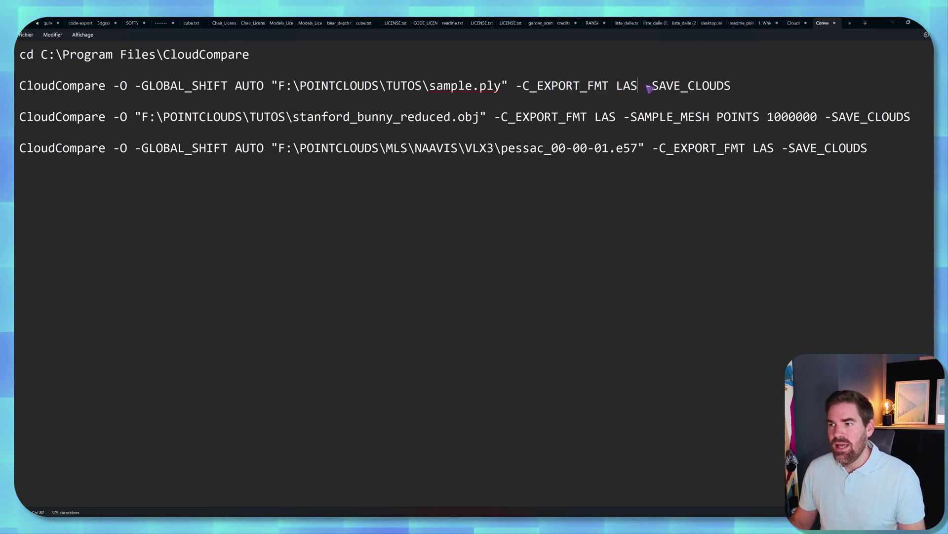
left_click_drag(664, 88, 734, 87)
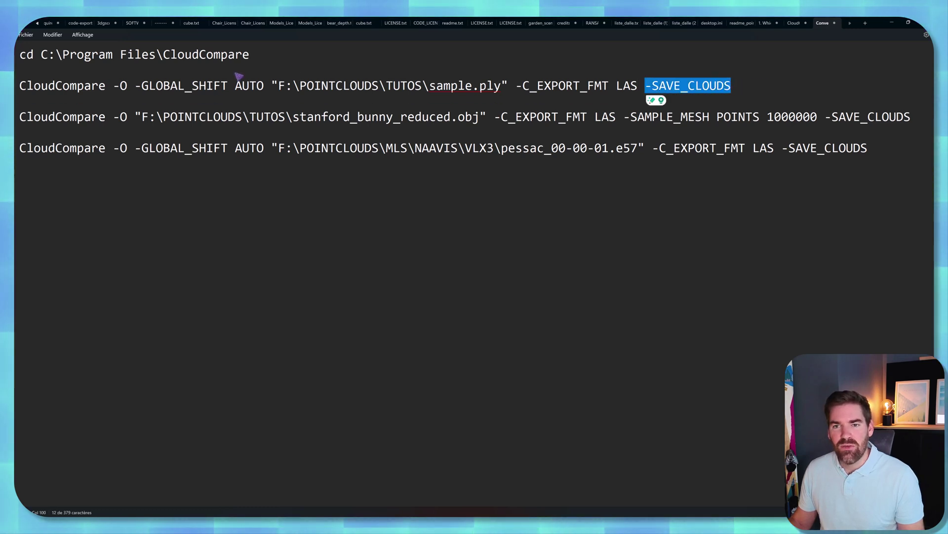
left_click(228, 86)
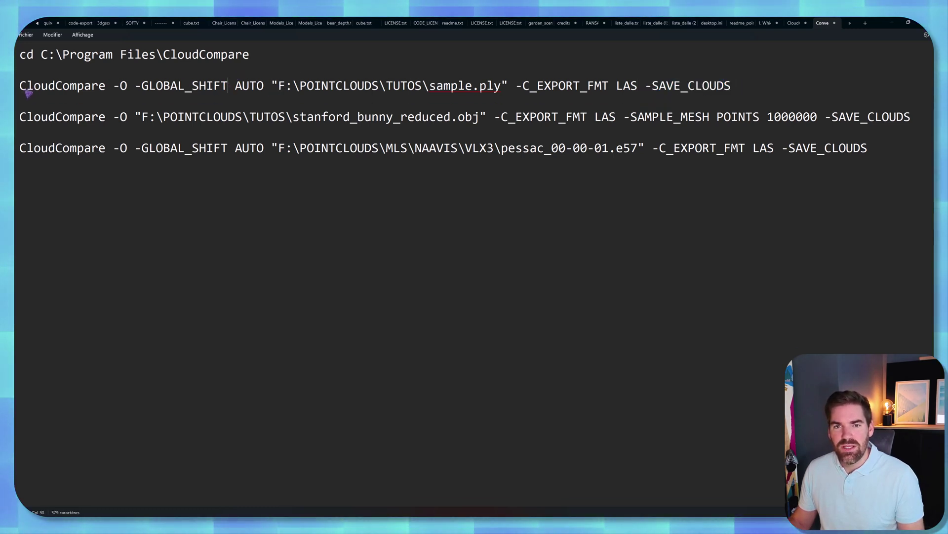
Copy the sample.ply conversion command and run it in Command Prompt to export the cloud as LAS with automatic global shift.
left_click_drag(20, 86, 735, 93)
key("ctrl+c")
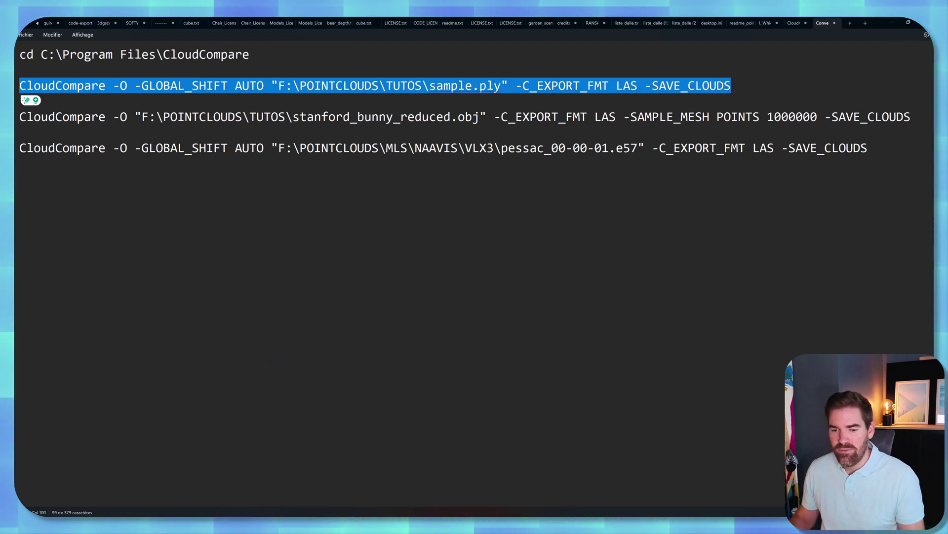
key("alt+Tab")
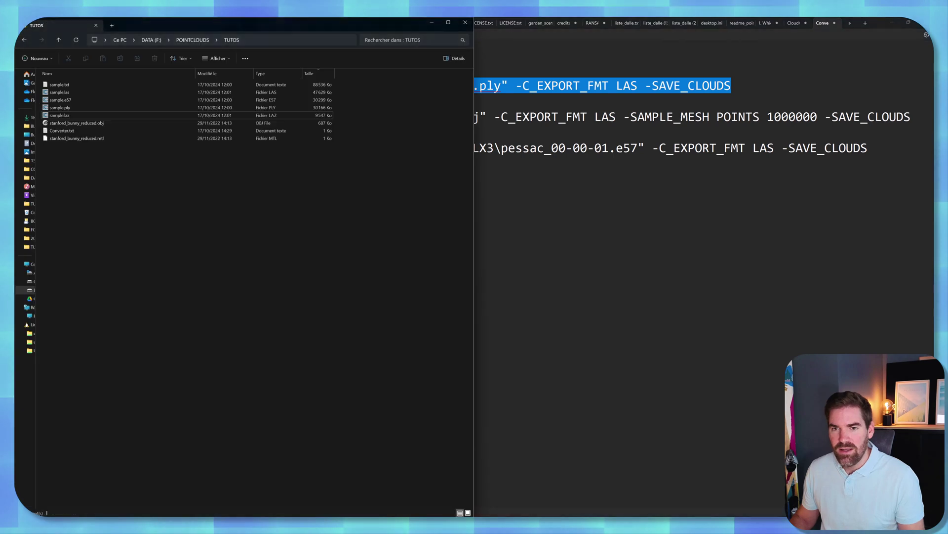
left_click(69, 109)
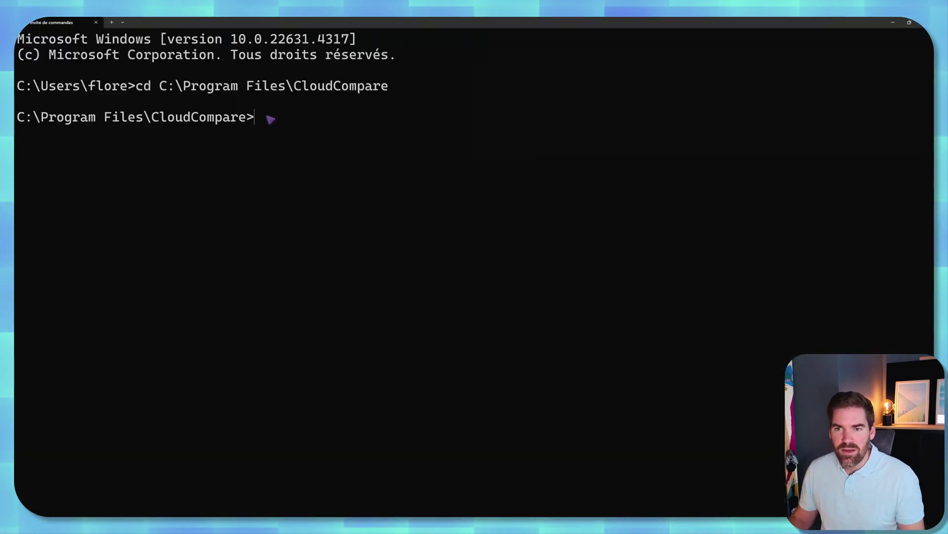
key("ctrl+v")
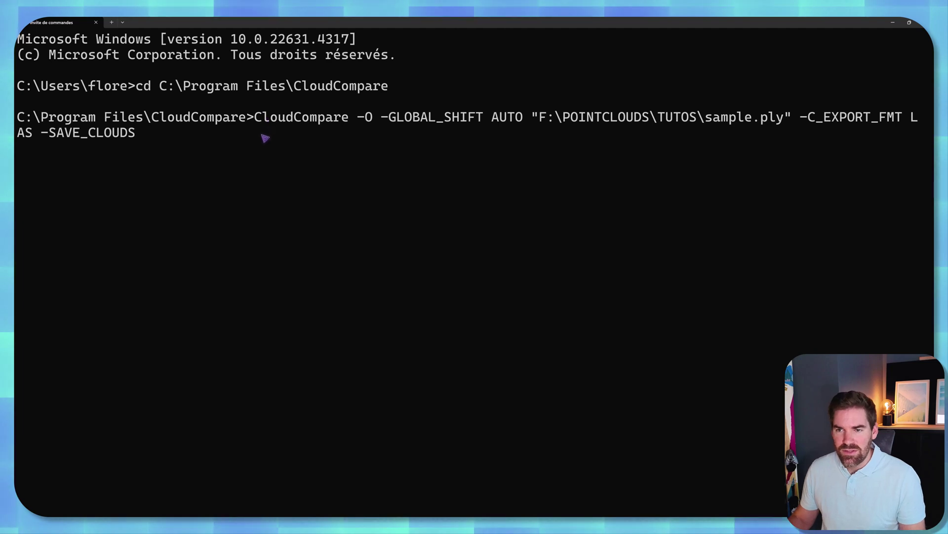
key("Return")
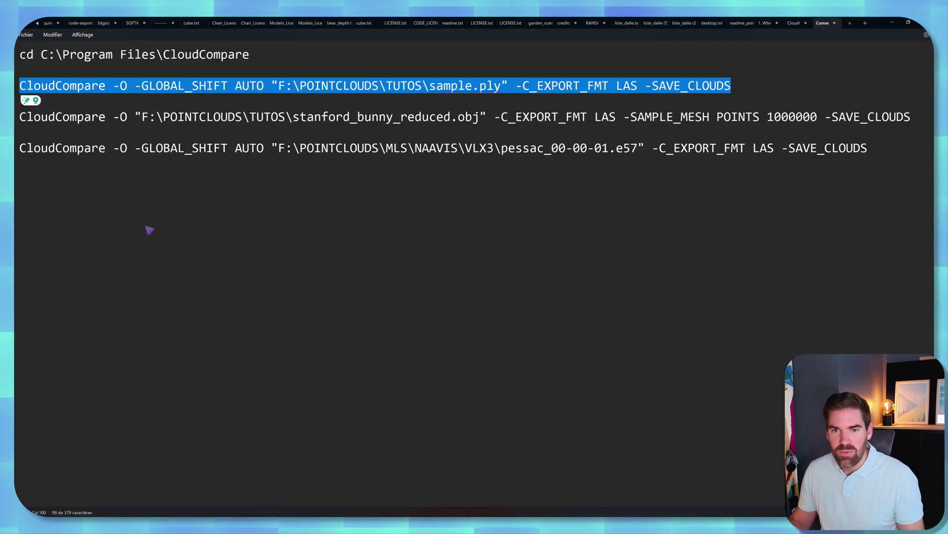
Copy the stanford_bunny_reduced.obj command from Converter.txt, run it in Command Prompt to sample 1000000 points to LAS, and dismiss the completion dialog.
left_click(34, 117)
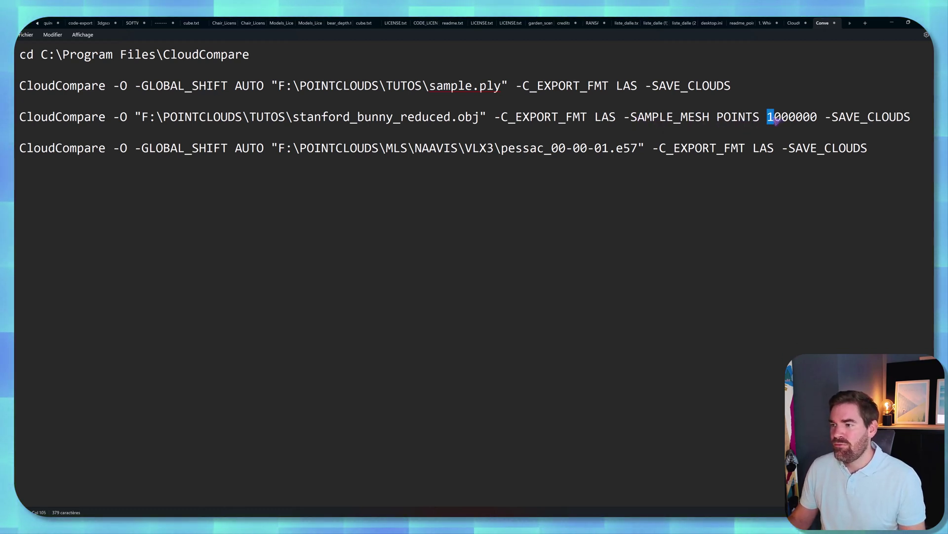
left_click(797, 118)
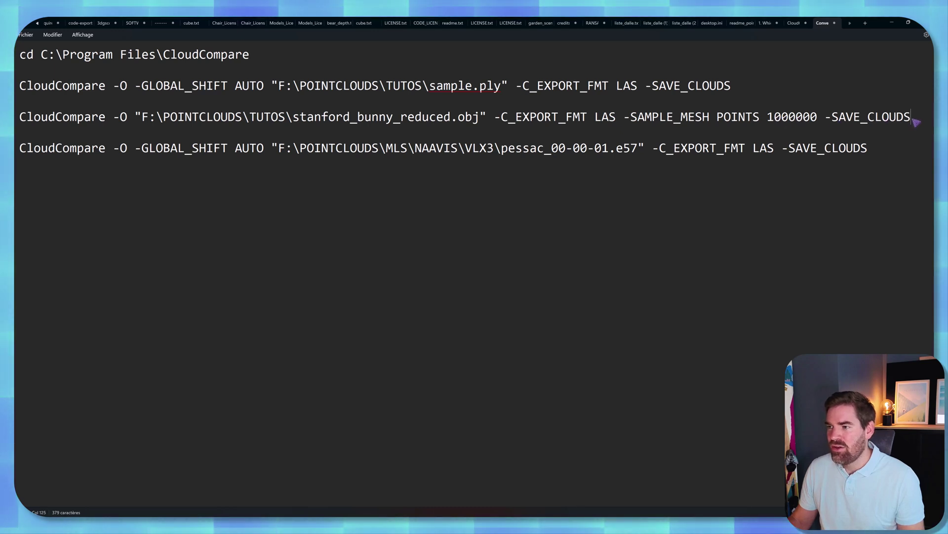
triple_click(24, 119)
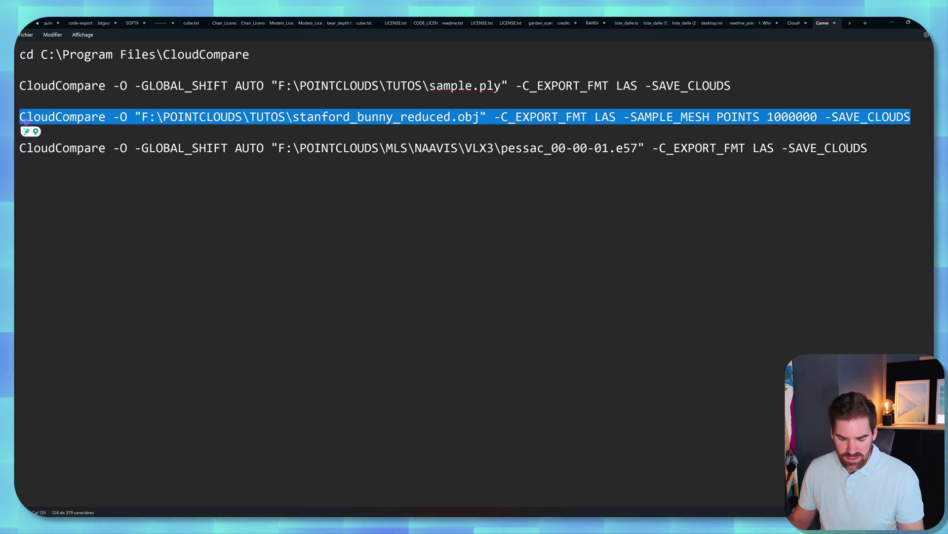
key("ctrl+c")
key("alt+Tab")
key("ctrl+v")
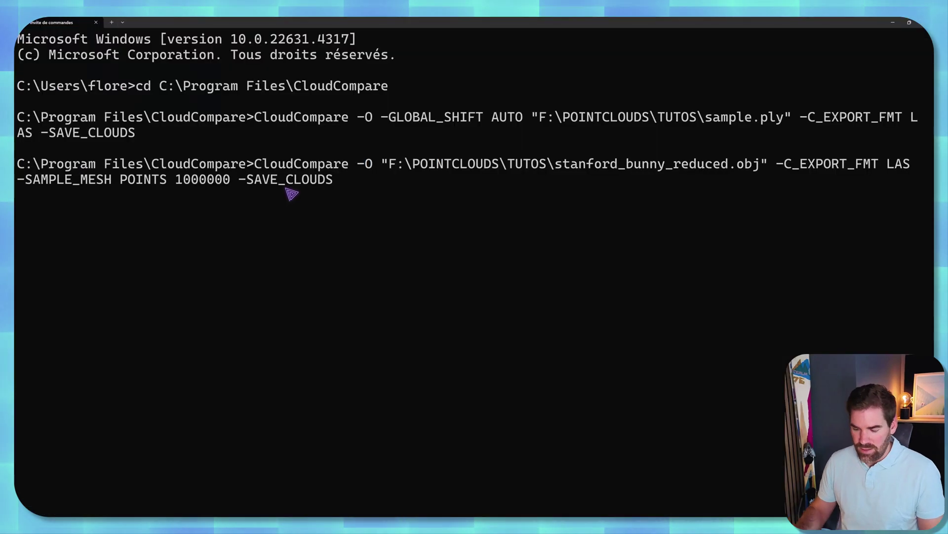
key("Return")
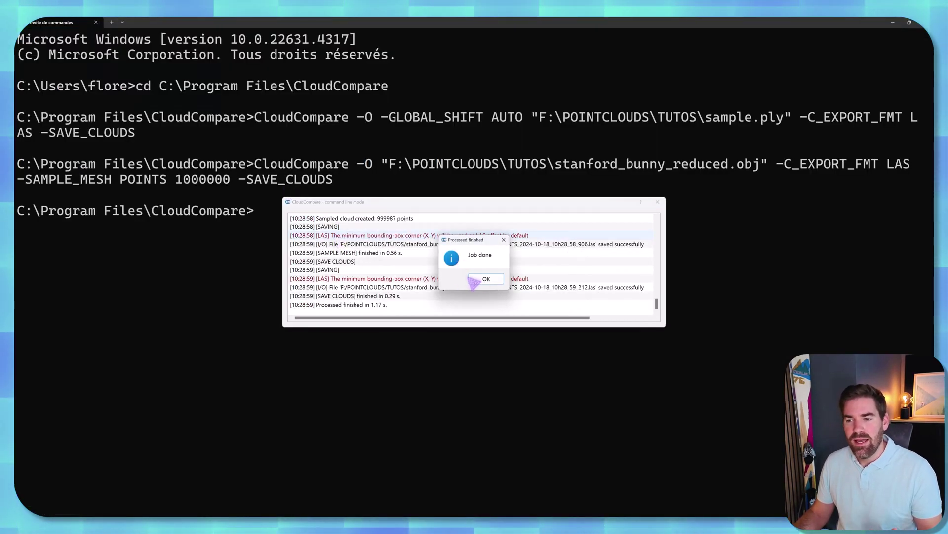
left_click(486, 279)
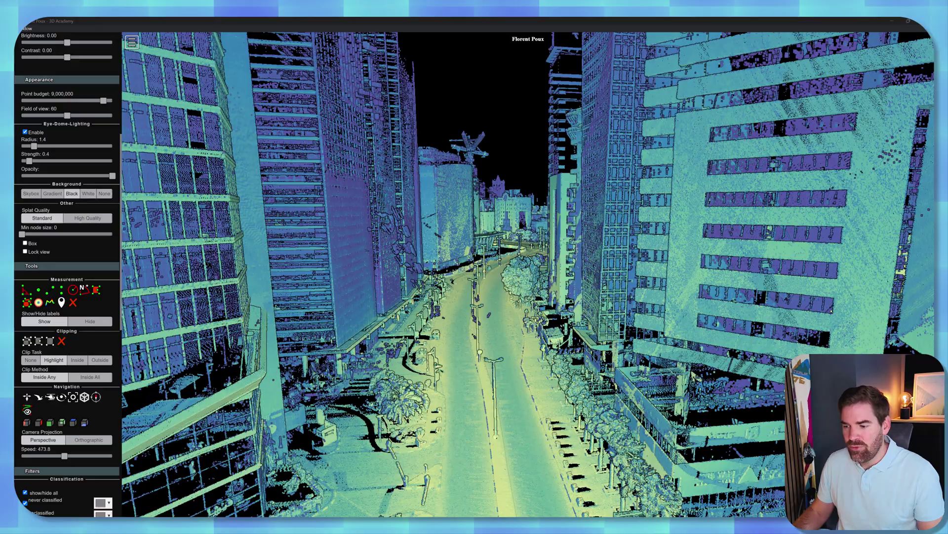
Switch to the Potree viewer and explore the city point cloud's towers, streets and road junction from several viewpoints.
left_click(428, 332)
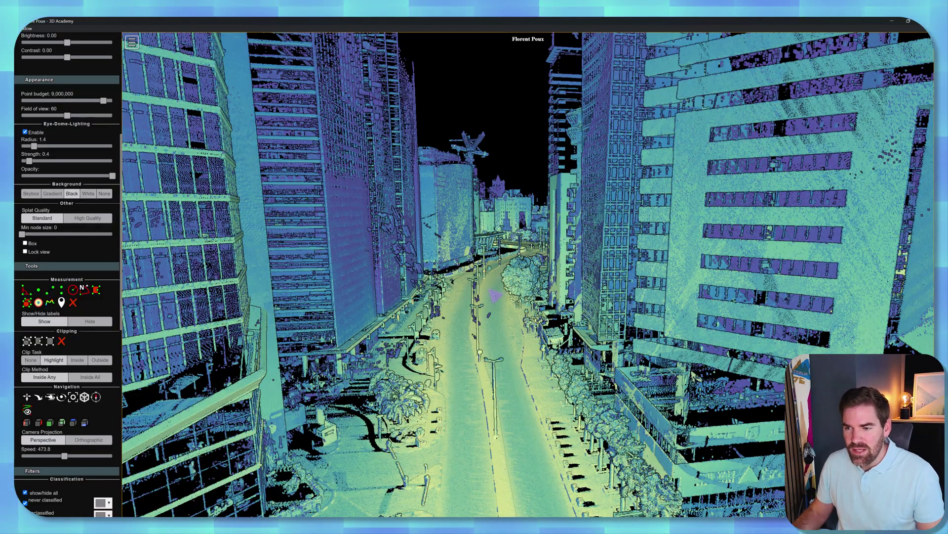
left_click_drag(485, 292, 284, 305)
left_click_drag(563, 163, 472, 181)
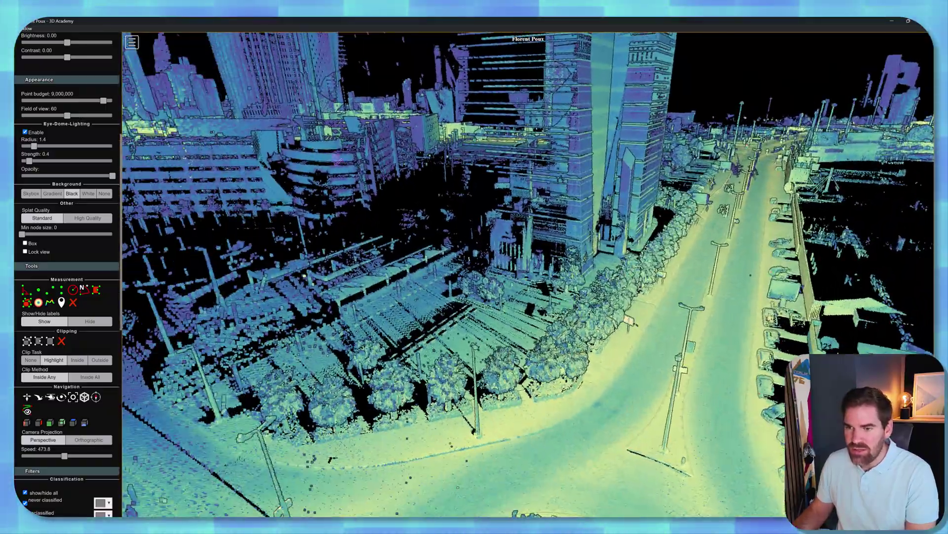
left_click_drag(551, 191, 400, 190)
left_click_drag(598, 216, 396, 203)
left_click_drag(585, 217, 595, 320)
key("w")
key("s")
scroll(563, 250, "down", 12)
key("w")
key("w")
scroll(563, 266, "up", 3)
key("w")
left_click_drag(533, 306, 534, 330)
key("s")
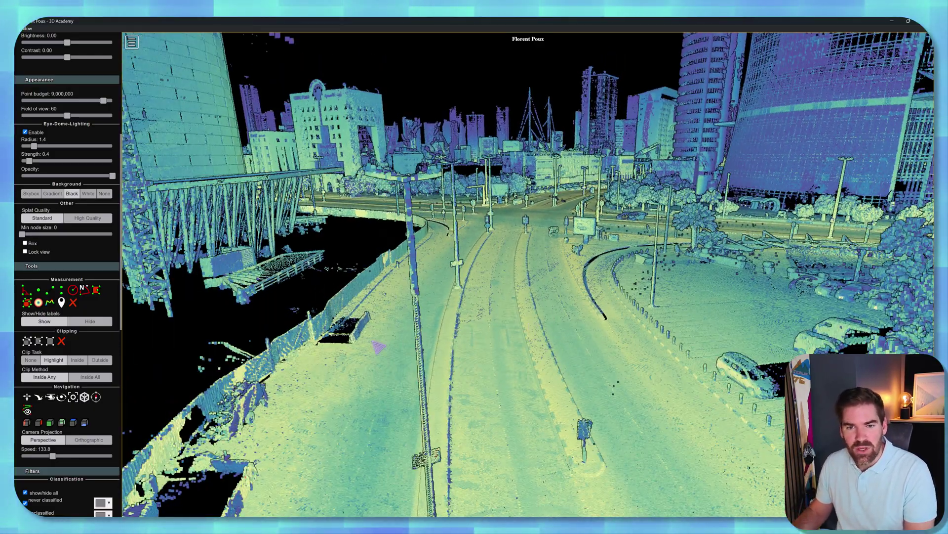
key("d")
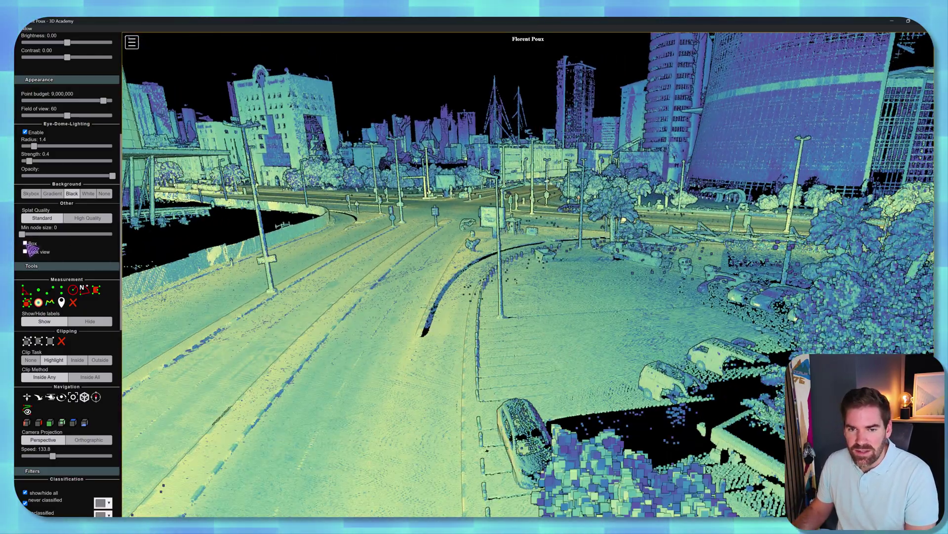
Turn on the box display for the point cloud and inspect the octree node hierarchy over the whole city.
left_click(25, 243)
scroll(459, 324, "down", 10)
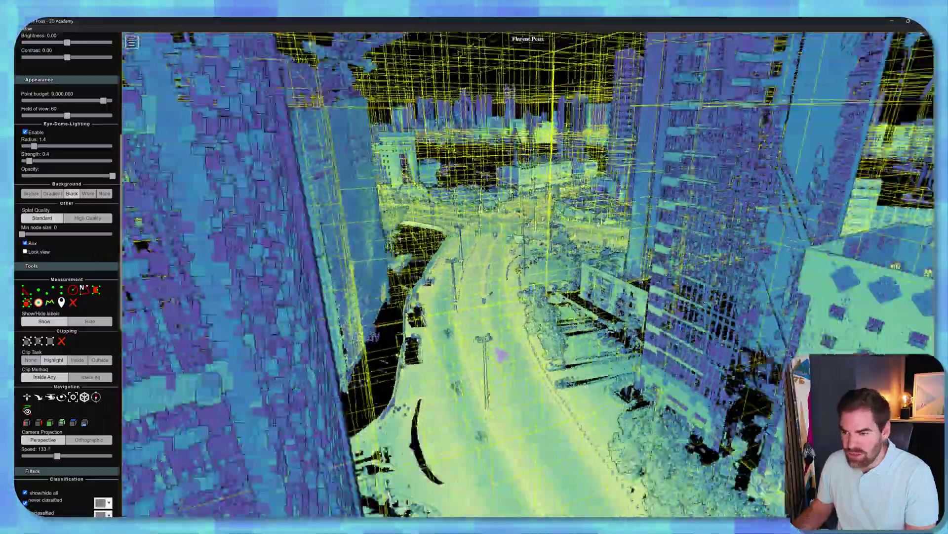
left_click_drag(502, 354, 527, 361)
scroll(527, 363, "down", 10)
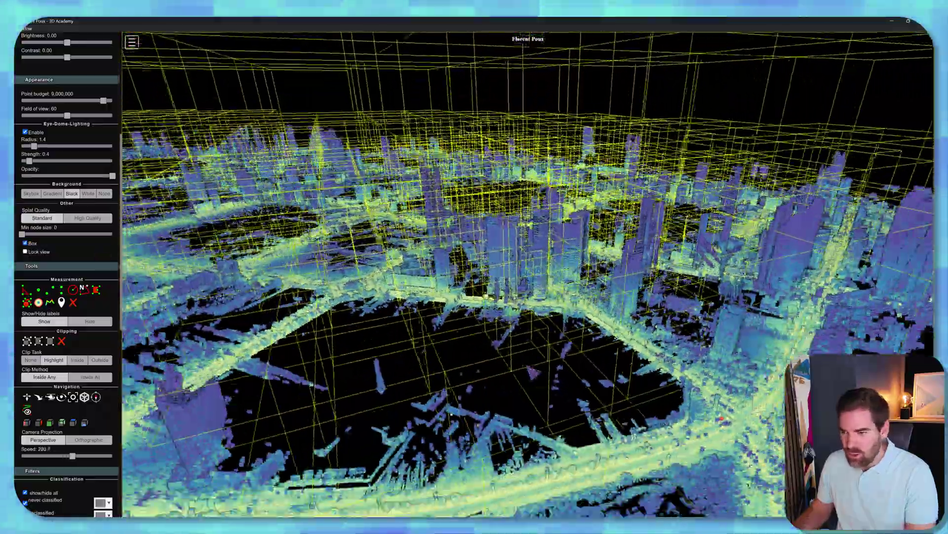
scroll(523, 376, "down", 10)
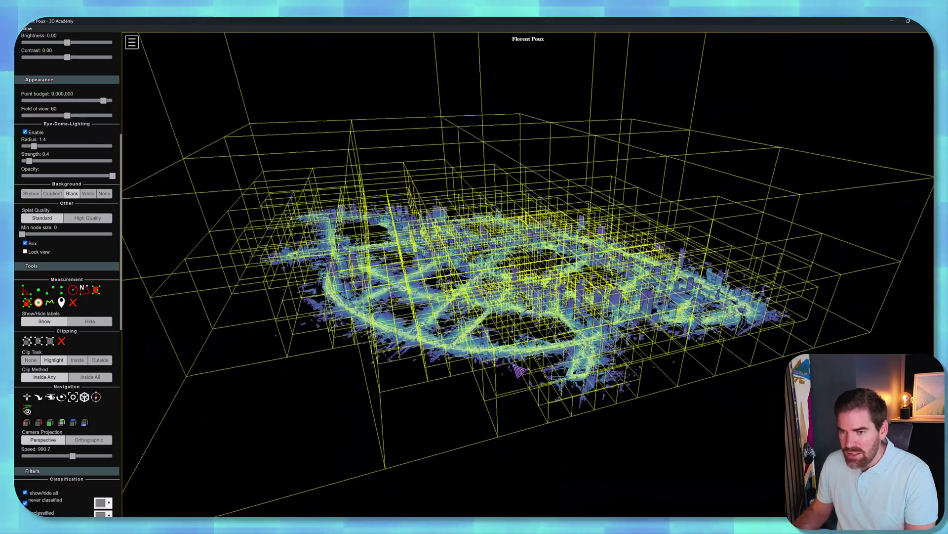
scroll(522, 371, "down", 4)
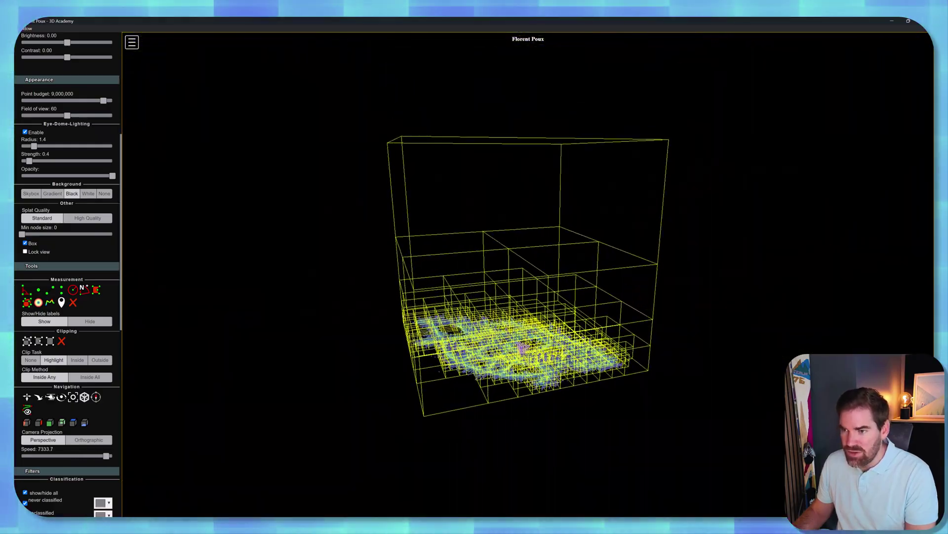
left_click_drag(611, 137, 484, 235)
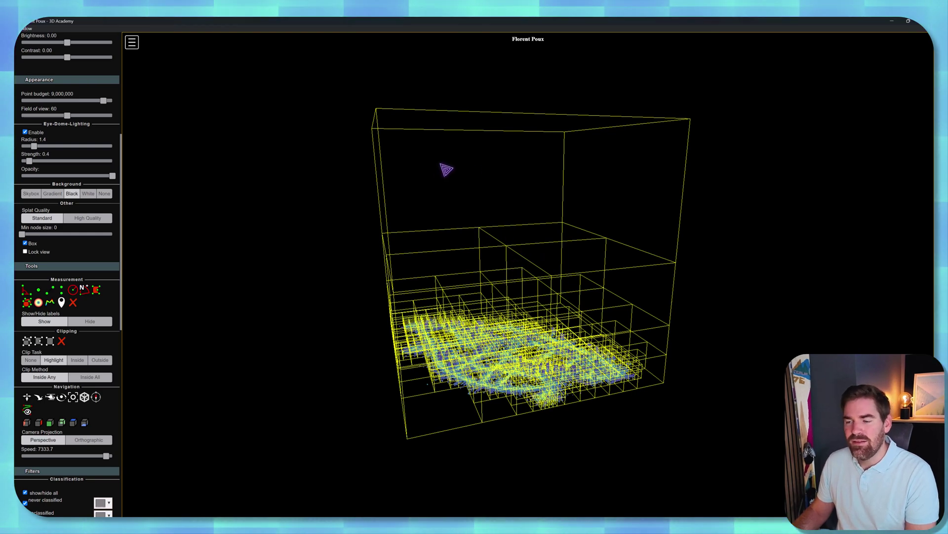
Examine how the octree boxes subdivide from the whole-city extent down to the road surface.
key("w")
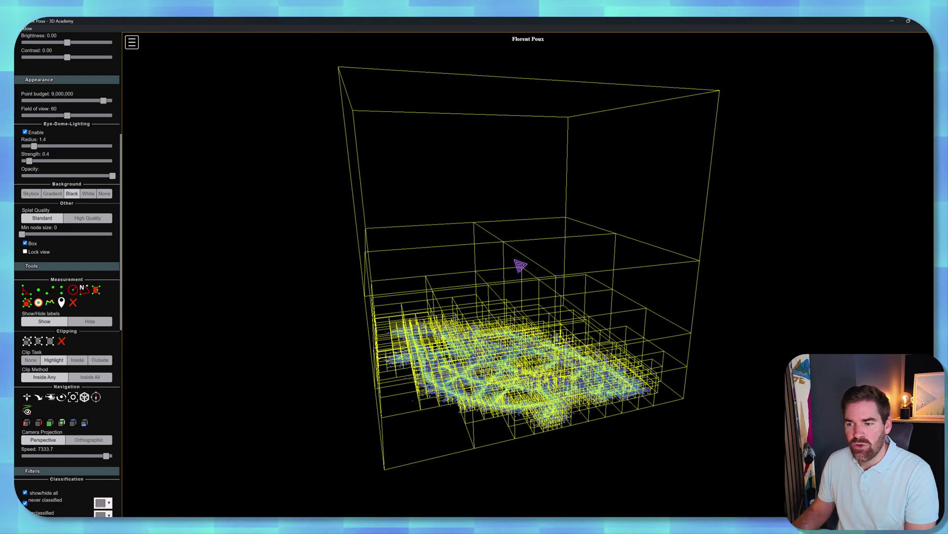
left_click_drag(518, 267, 507, 291)
key("w")
scroll(530, 275, "down", 10)
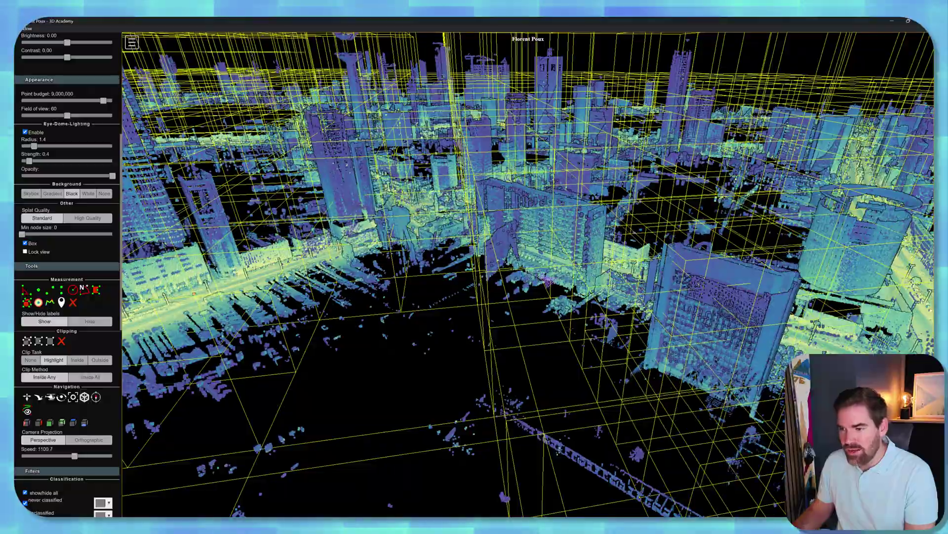
left_click_drag(530, 275, 517, 282)
scroll(517, 282, "up", 10)
double_click(517, 281)
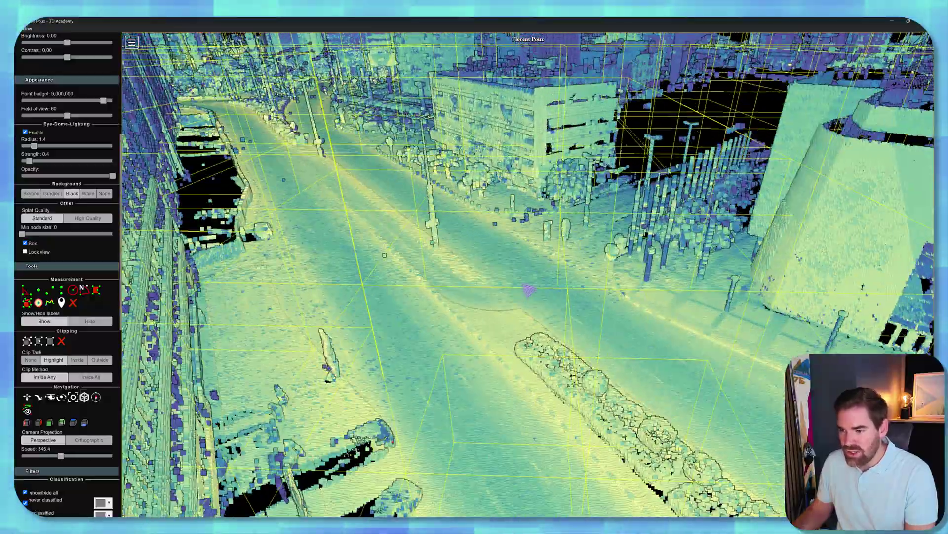
double_click(528, 291)
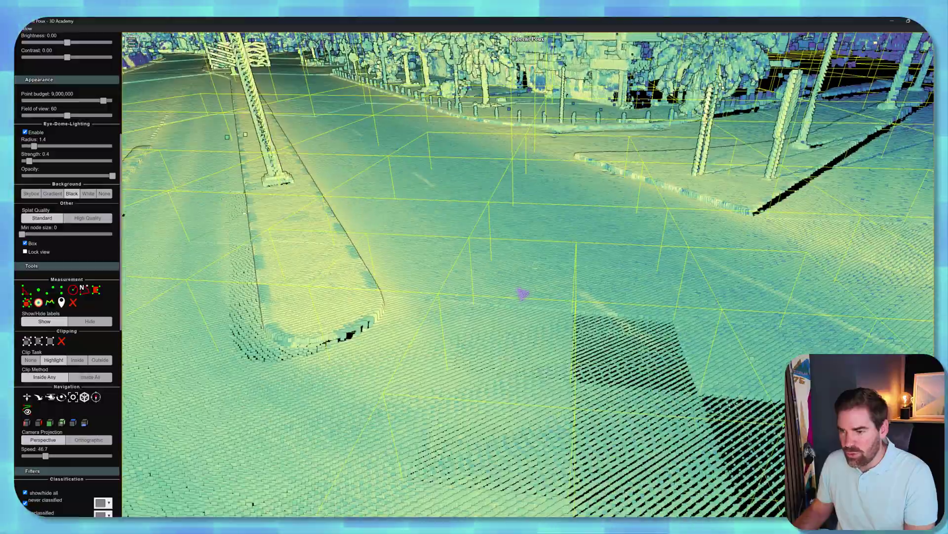
Lock the view at street level and examine the point detail around the road junction from other viewpoints.
double_click(523, 294)
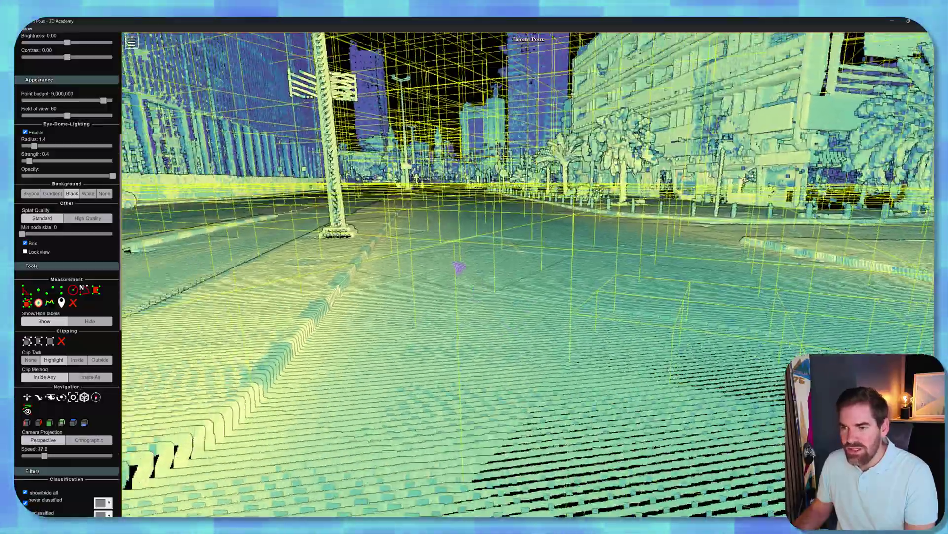
key("s")
left_click_drag(453, 263, 453, 283)
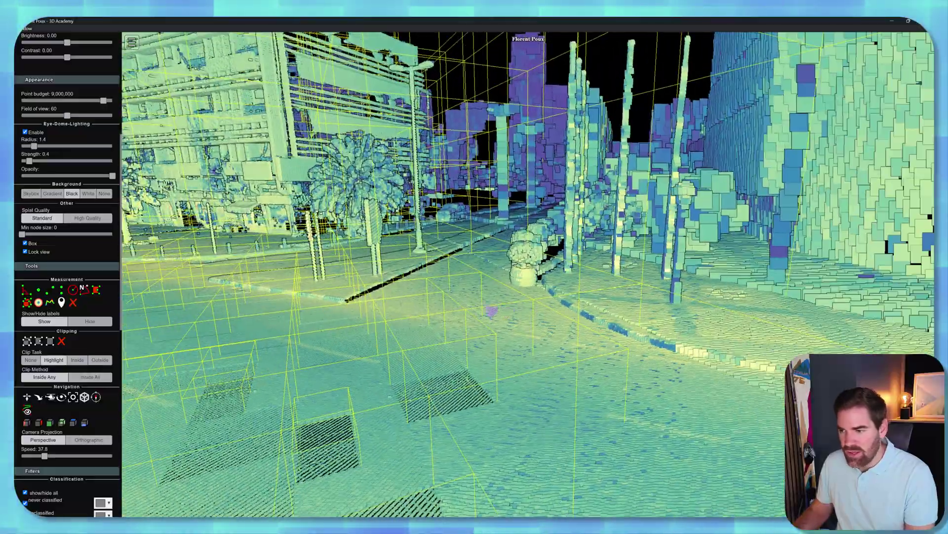
scroll(560, 341, "up", 5)
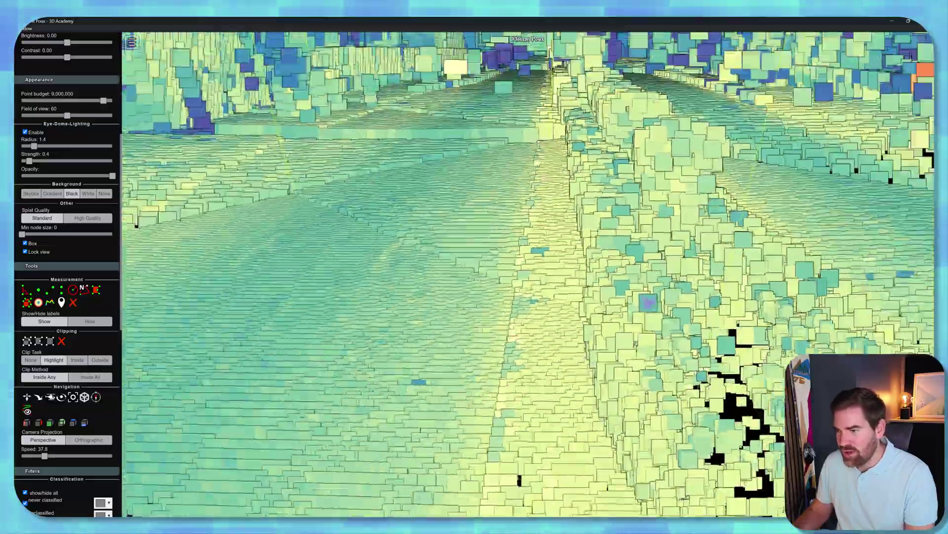
left_click_drag(644, 298, 650, 269)
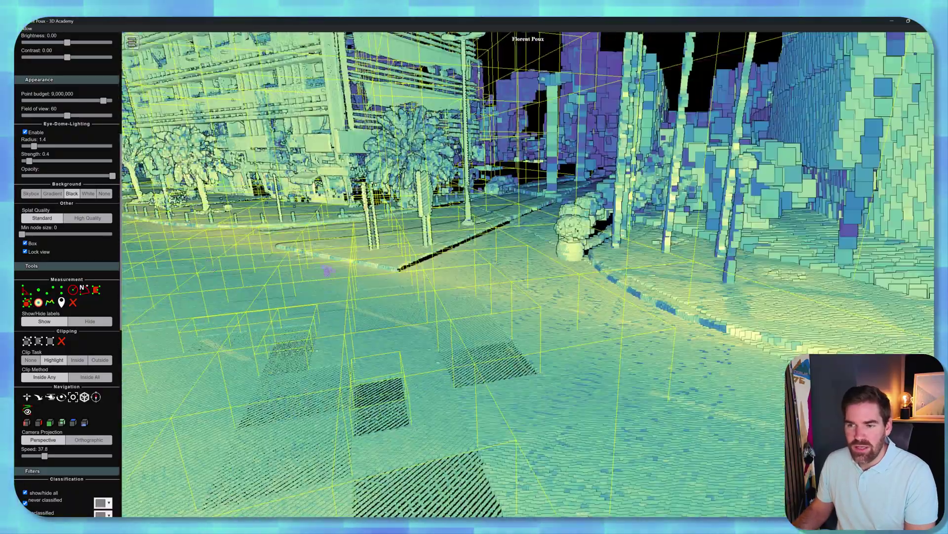
left_click_drag(327, 270, 374, 289)
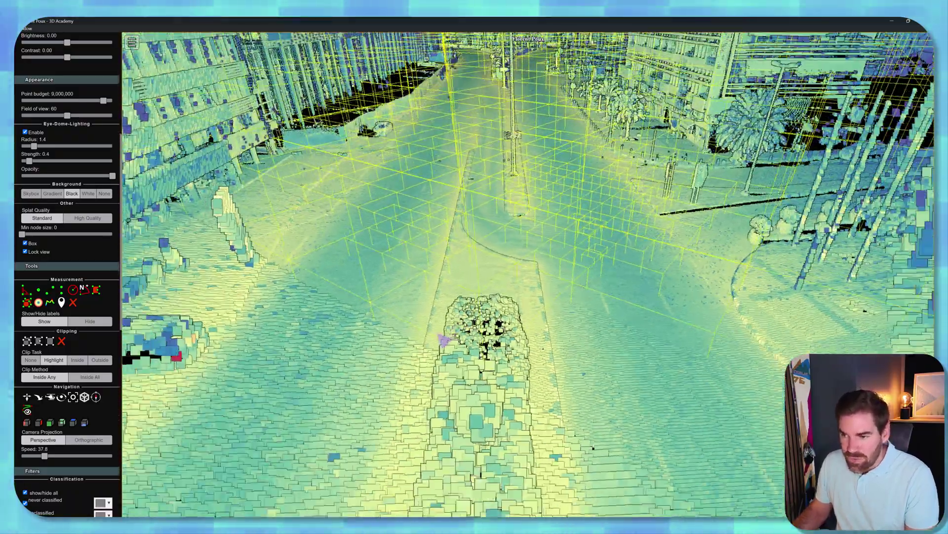
Examine the locked octree nodes from above the city, comparing the dense road with the coarse surrounding towers.
scroll(444, 340, "down", 5)
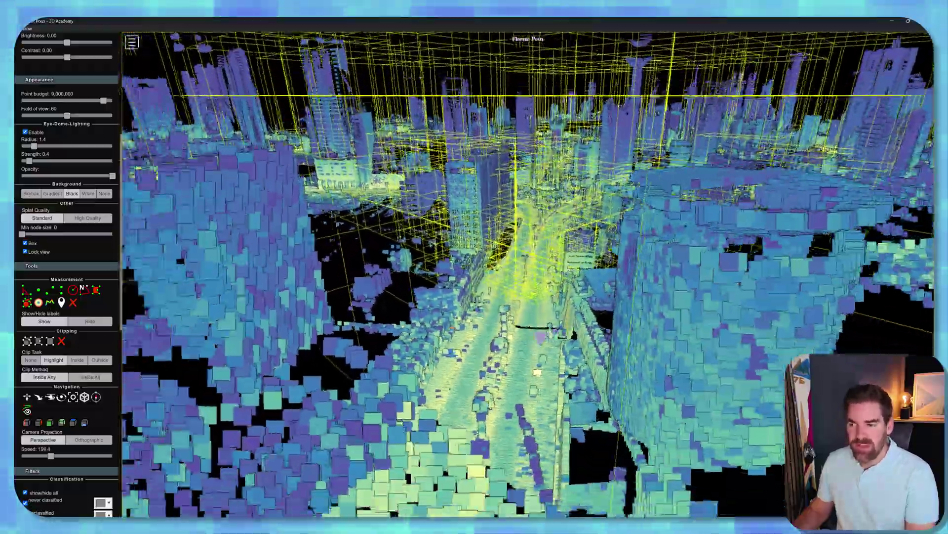
scroll(539, 271, "down", 2)
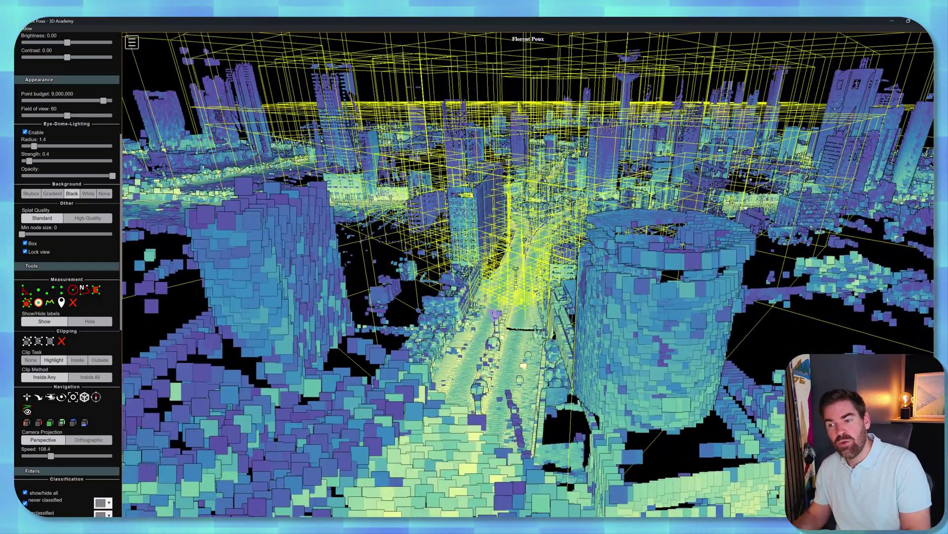
left_click_drag(494, 305, 514, 308)
scroll(514, 307, "up", 3)
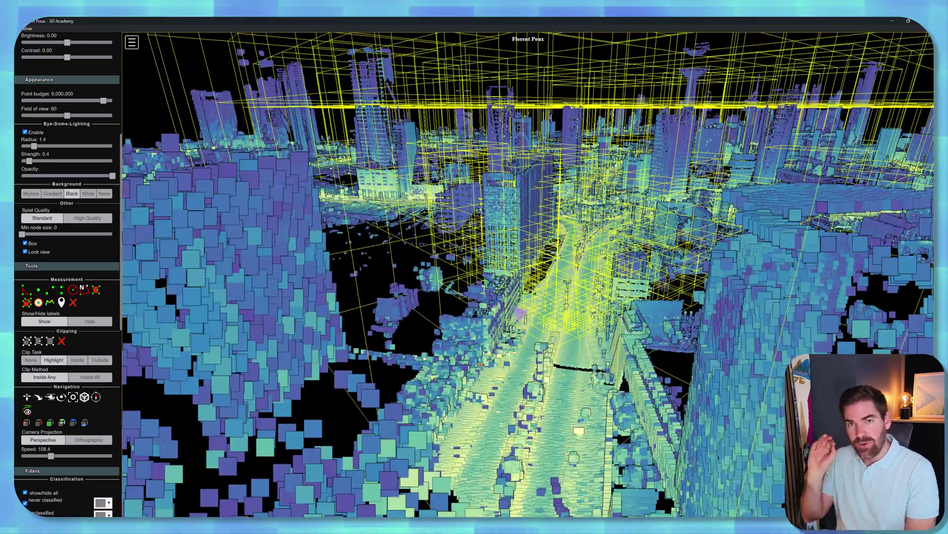
scroll(521, 311, "up", 3)
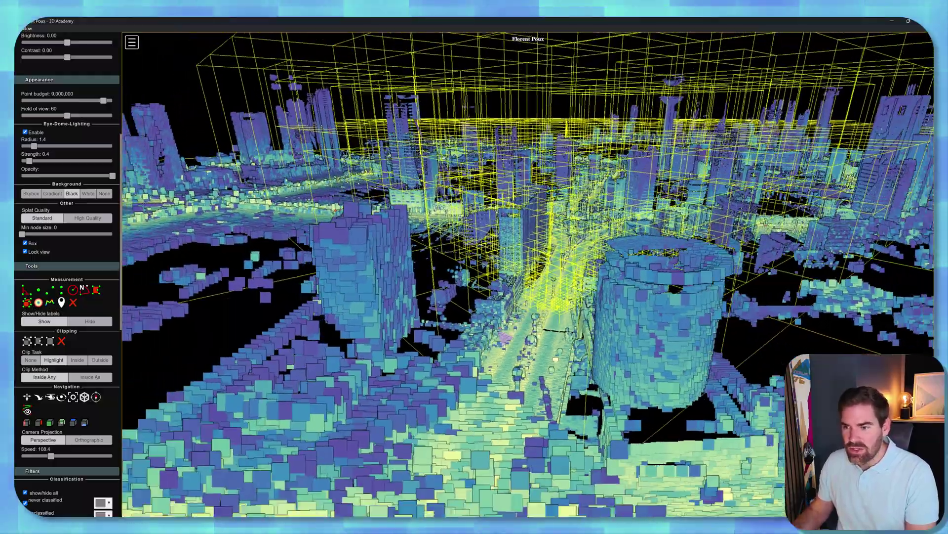
key("d")
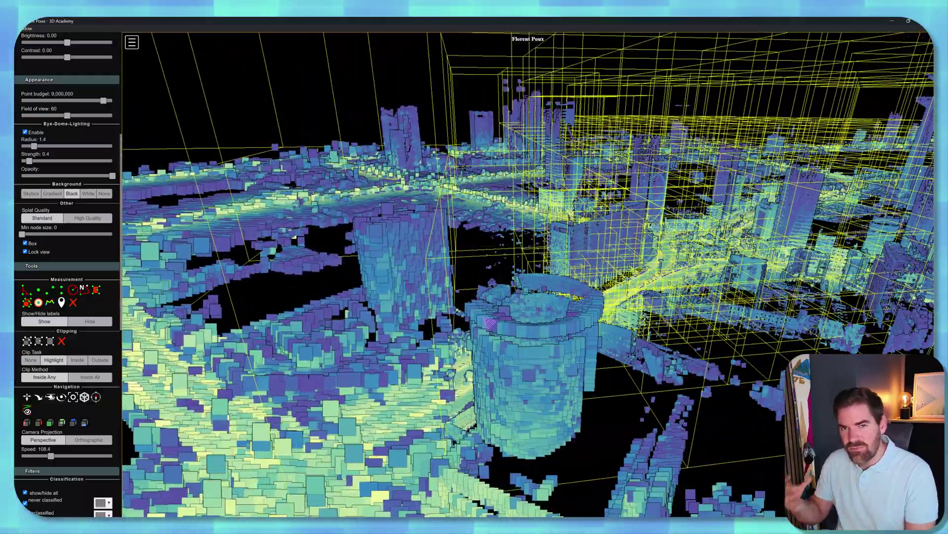
scroll(489, 324, "up", 2)
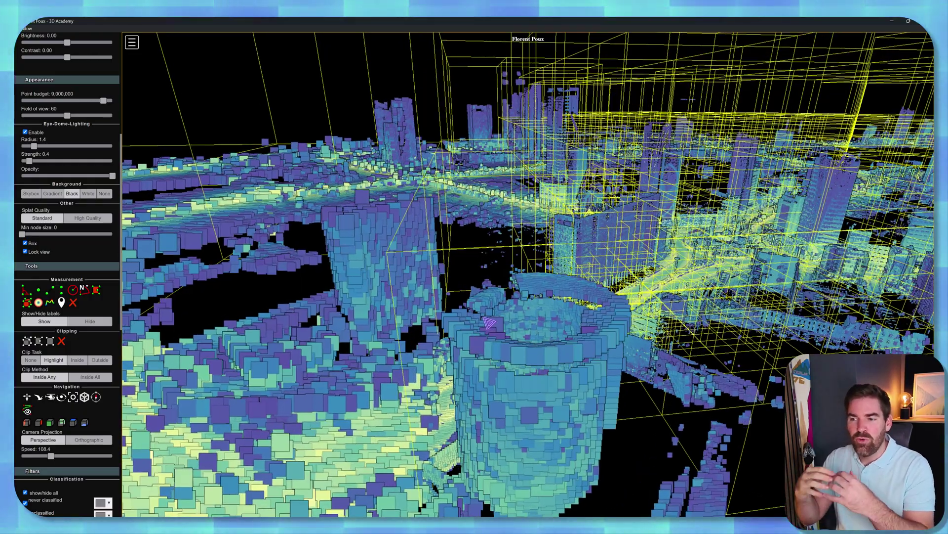
Inspect the coarse tower blocks outside the locked area, return to the main road, and unlock the view.
left_click_drag(486, 322, 402, 355)
left_click_drag(515, 369, 398, 356)
scroll(398, 355, "down", 6)
scroll(490, 263, "up", 5)
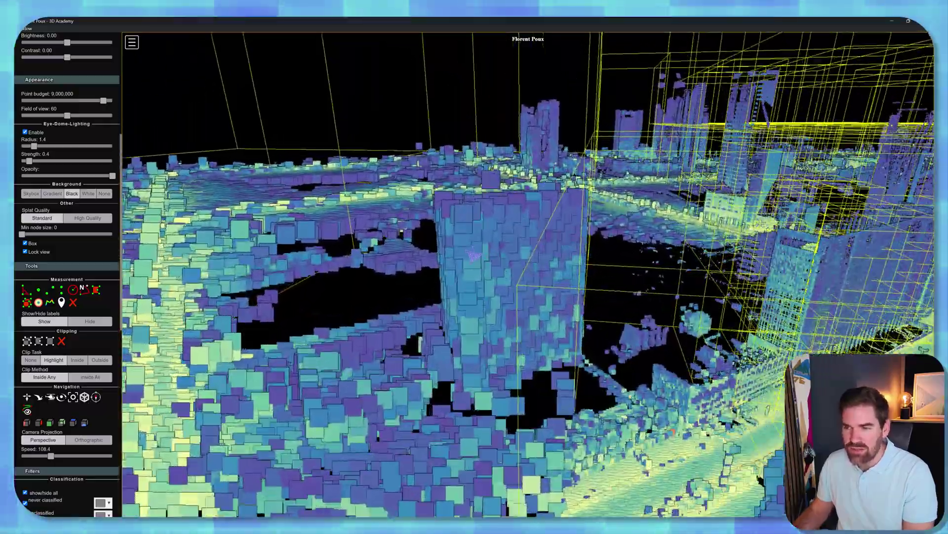
left_click_drag(490, 264, 610, 303)
scroll(606, 302, "up", 5)
scroll(611, 292, "down", 3)
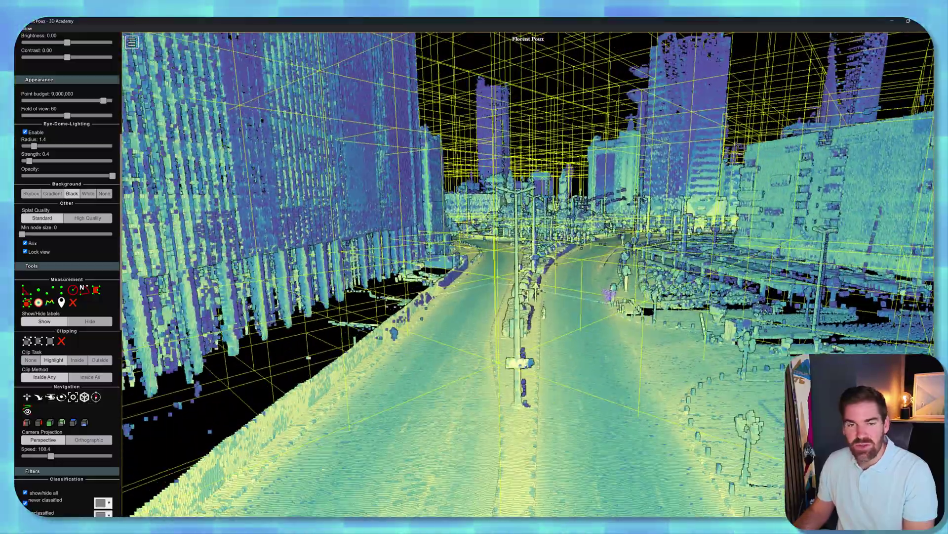
left_click(25, 252)
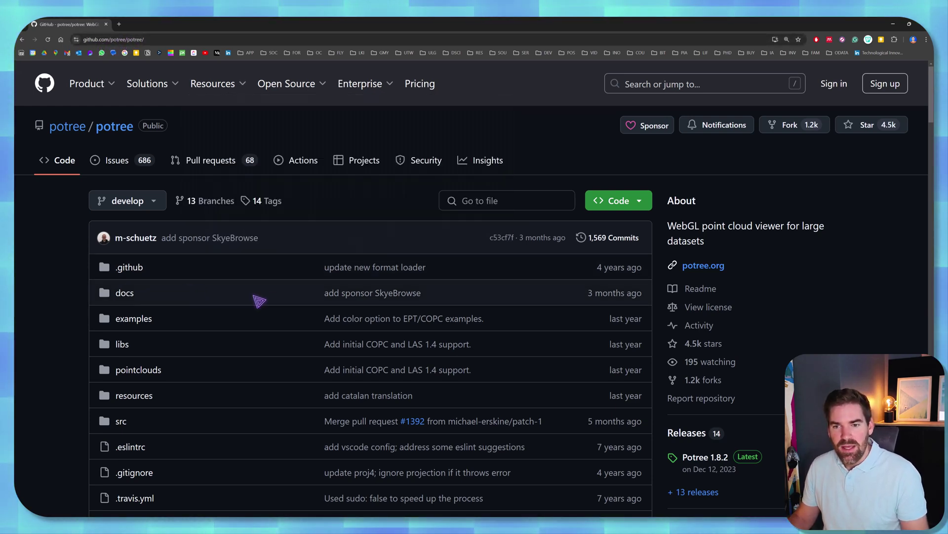
Switch to the potree/potree GitHub page in the browser and review its file list and README, including the installation instructions.
scroll(158, 213, "down", 1)
scroll(313, 302, "down", 2)
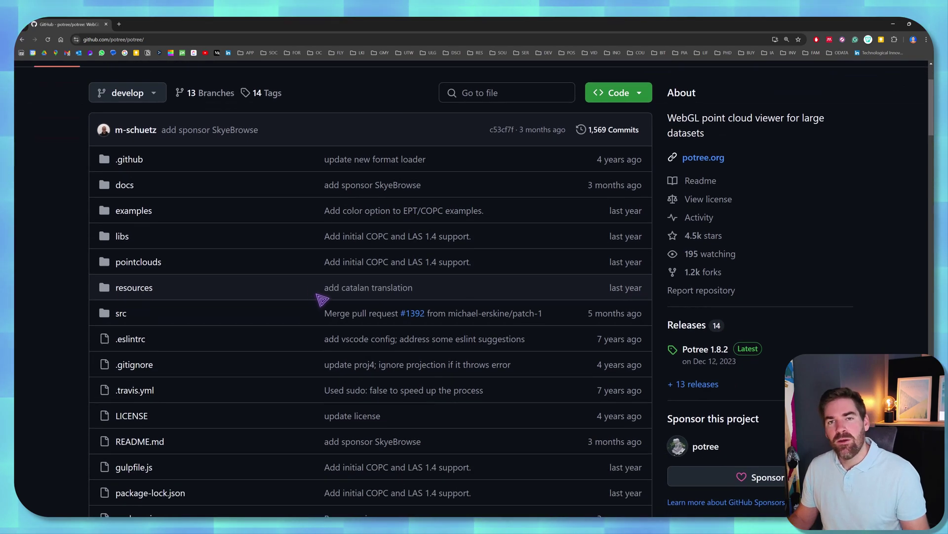
scroll(240, 252, "down", 2)
scroll(243, 254, "down", 5)
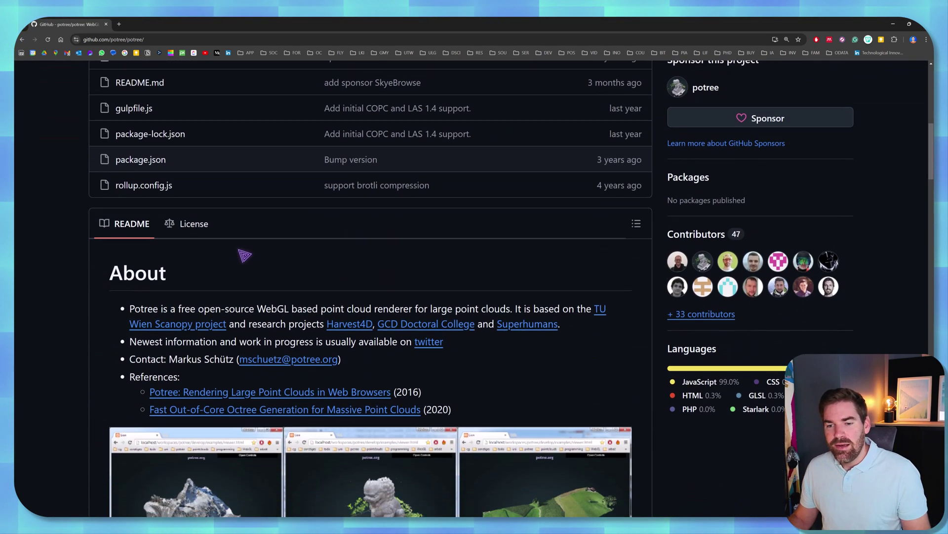
scroll(244, 255, "down", 2)
scroll(244, 252, "down", 4)
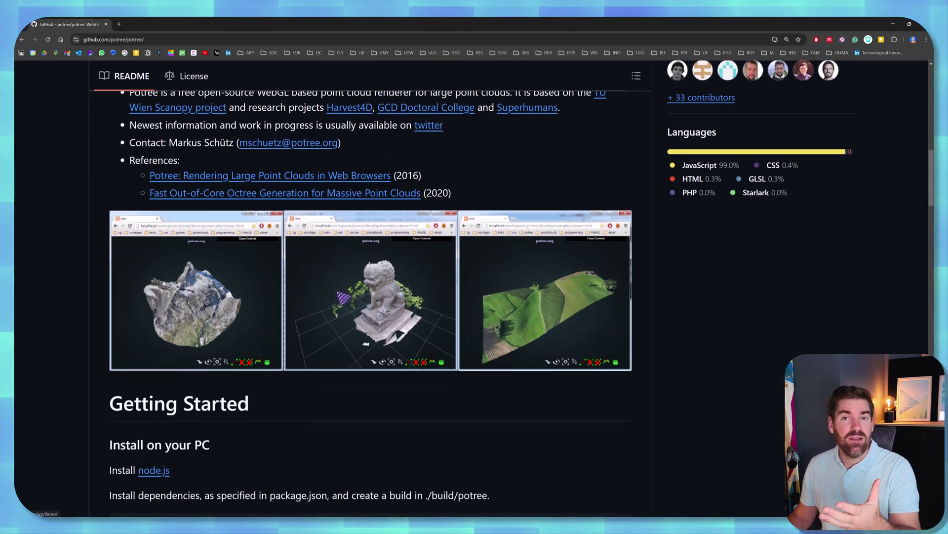
scroll(343, 297, "down", 2)
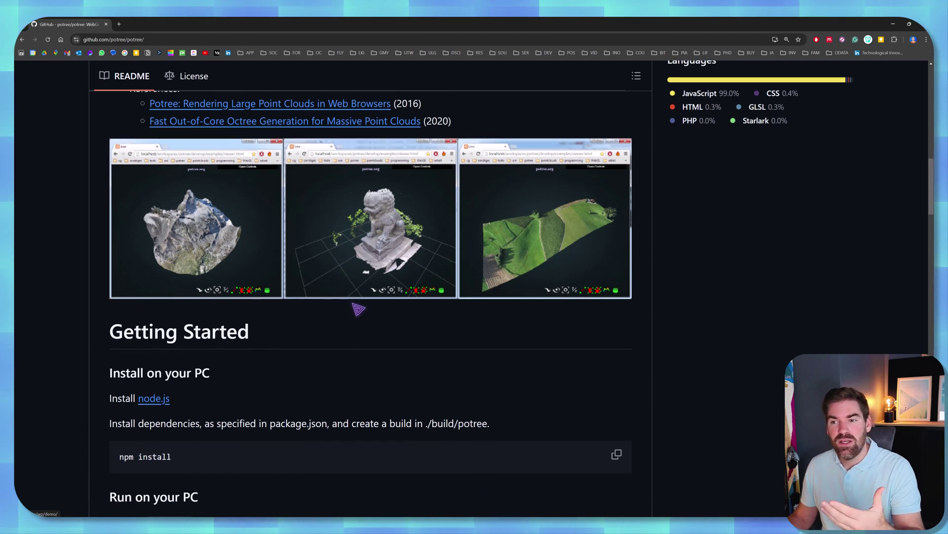
scroll(359, 309, "down", 3)
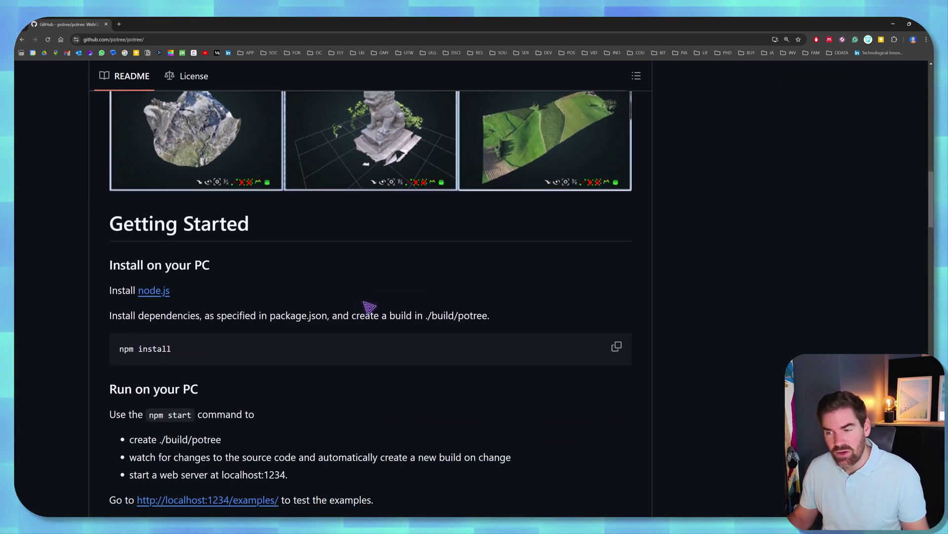
scroll(435, 291, "down", 7)
scroll(434, 292, "down", 15)
scroll(437, 296, "up", 8)
scroll(438, 295, "up", 20)
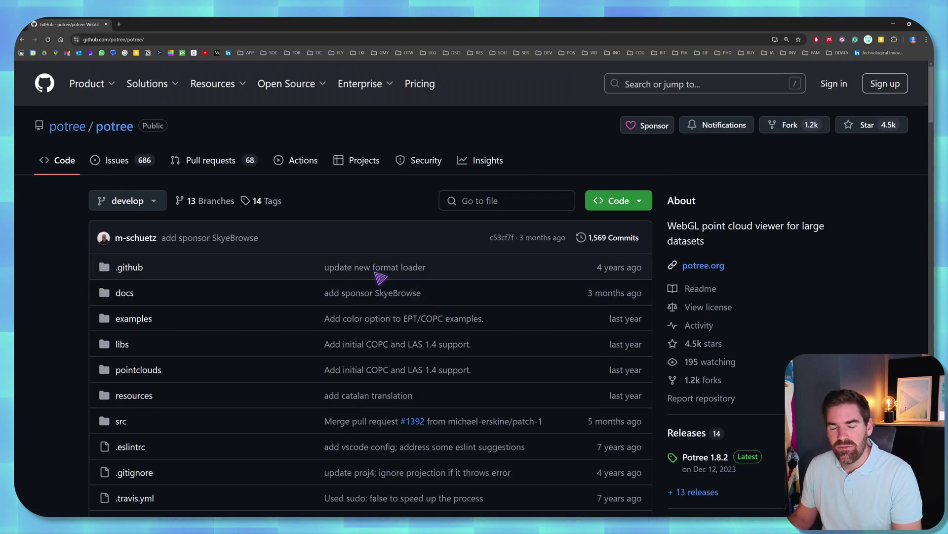
Open the Potree 1.8.2 release from the repository page and review its notes and downloadable assets.
scroll(443, 247, "down", 6)
right_click(440, 242)
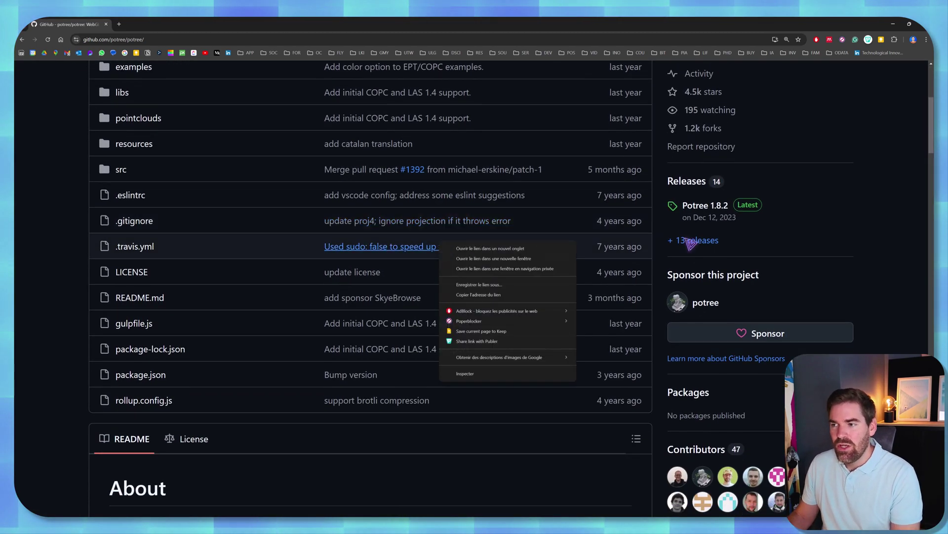
left_click(897, 253)
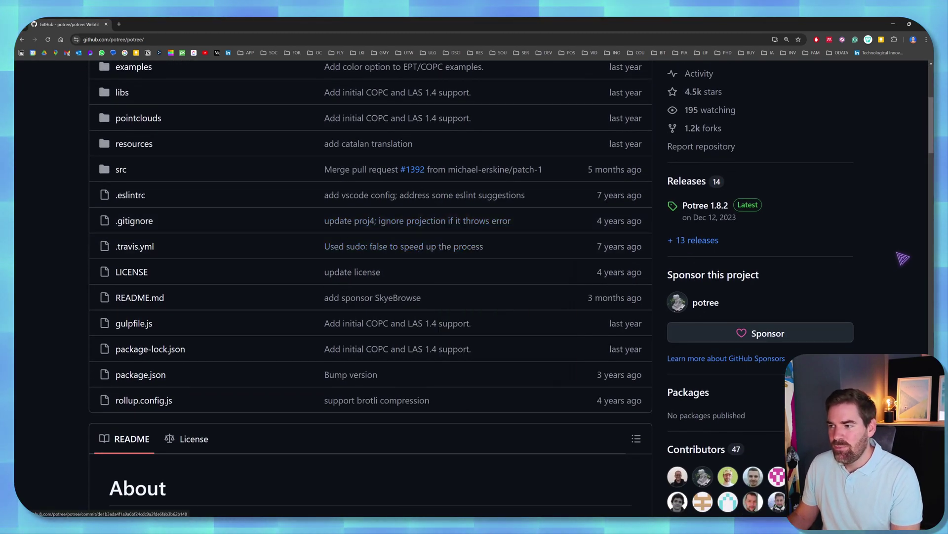
left_click(710, 208)
scroll(414, 239, "down", 3)
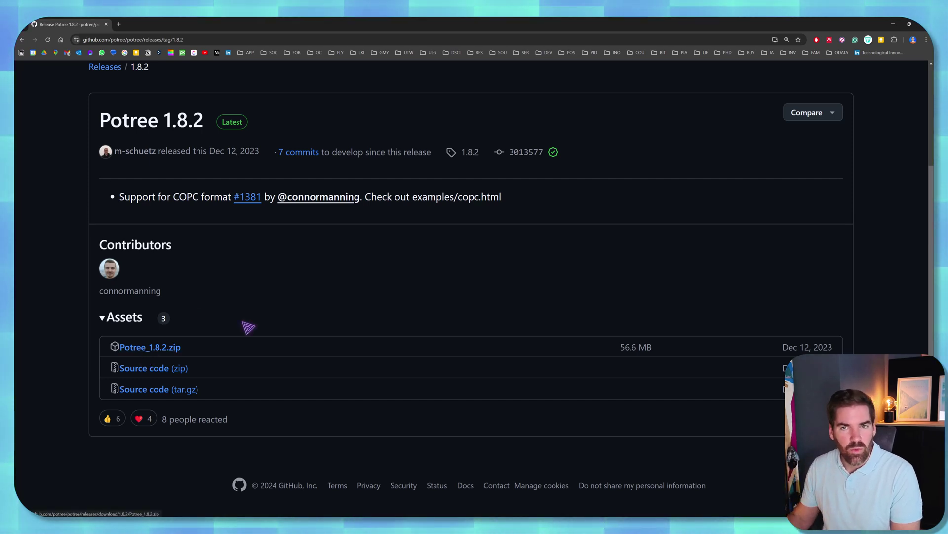
scroll(269, 326, "up", 3)
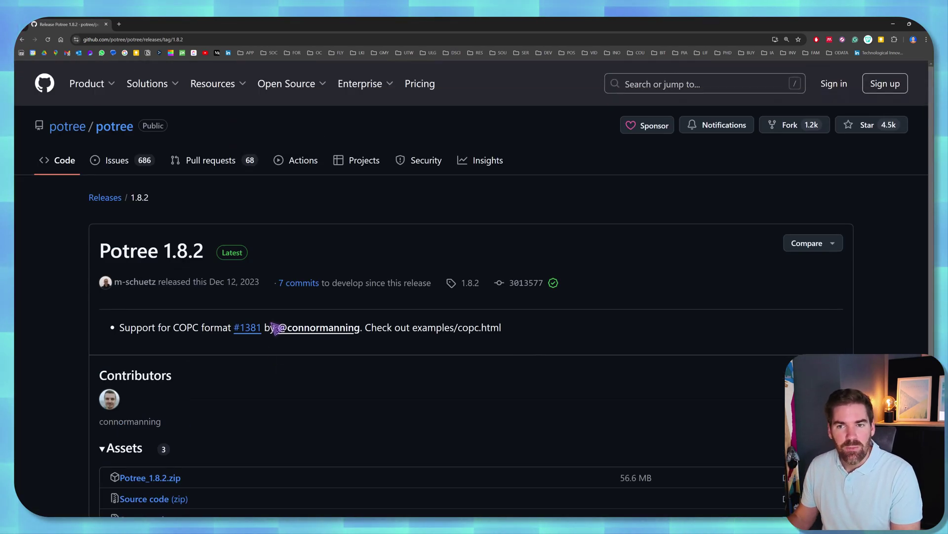
Go through the potree organization to the PotreeDesktop repository and open the PotreeDesktop 1.8.1 release's downloadable assets.
left_click(76, 128)
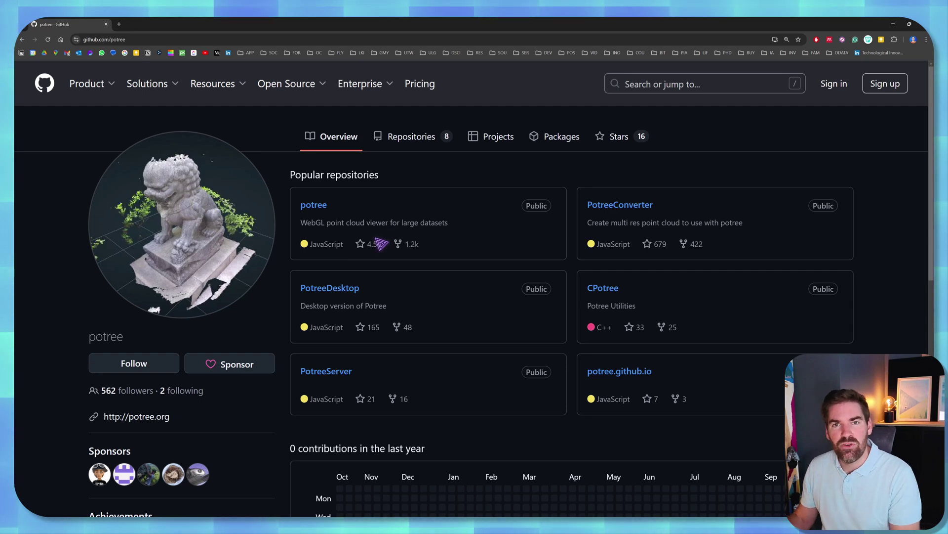
left_click(346, 292)
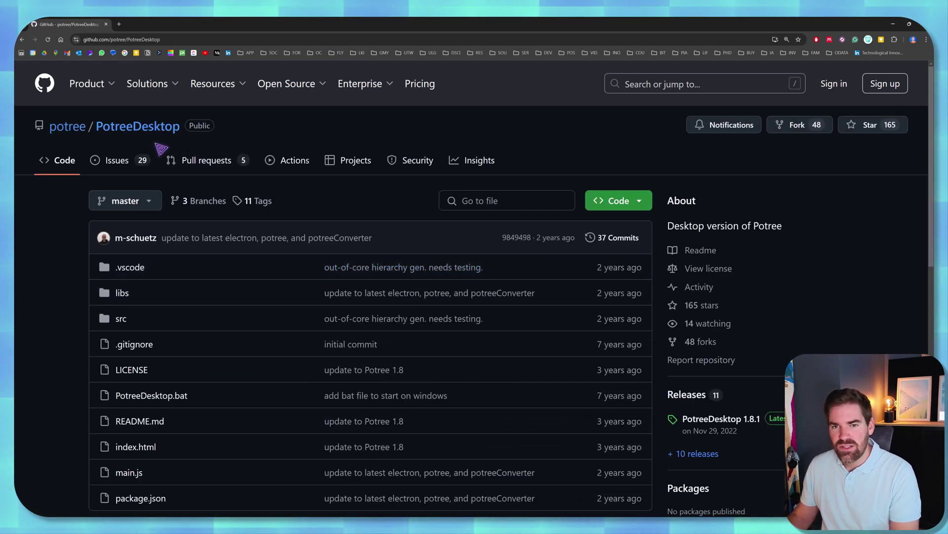
scroll(589, 217, "down", 2)
left_click(707, 349)
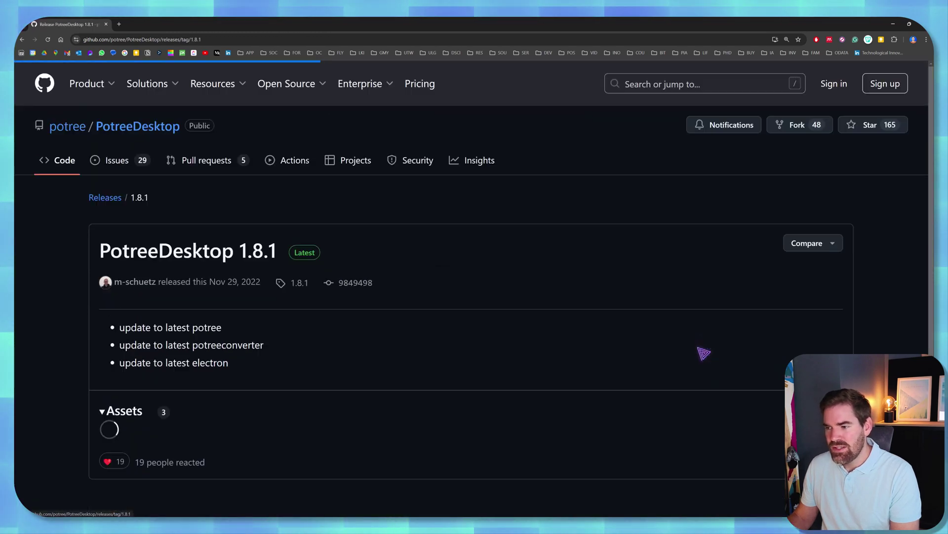
scroll(228, 264, "down", 2)
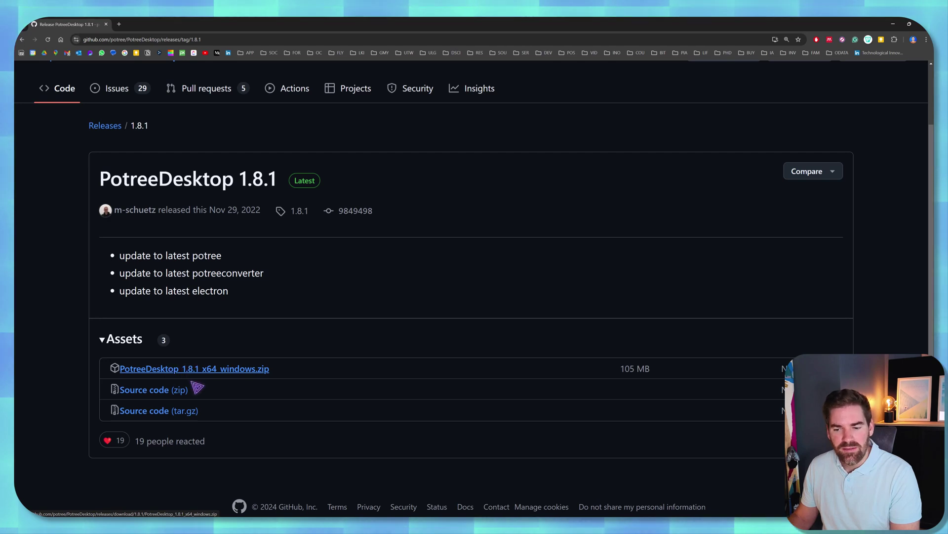
Switch to the PotreeDesktop_1.8.1 folder in File Explorer, run PotreeDesktop.bat, and maximize the viewer window.
left_click(242, 525)
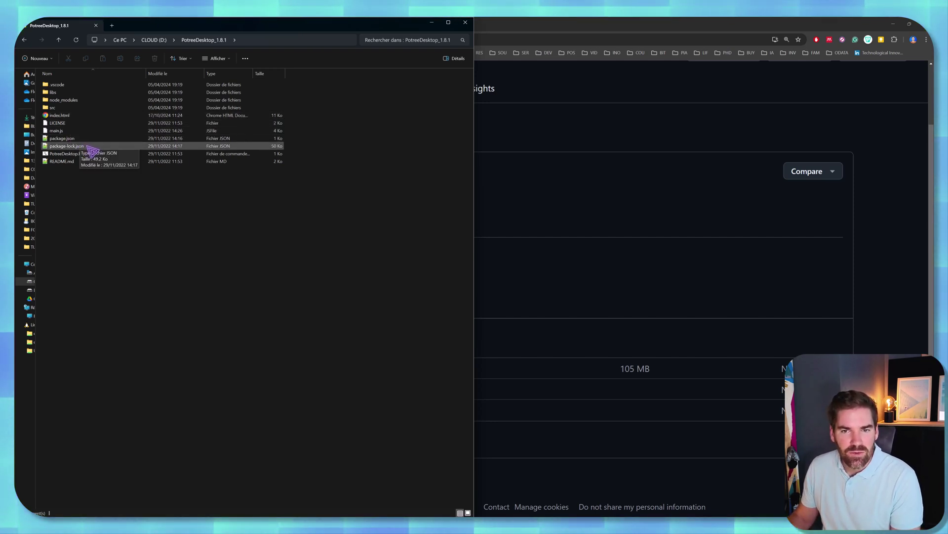
left_click(65, 154)
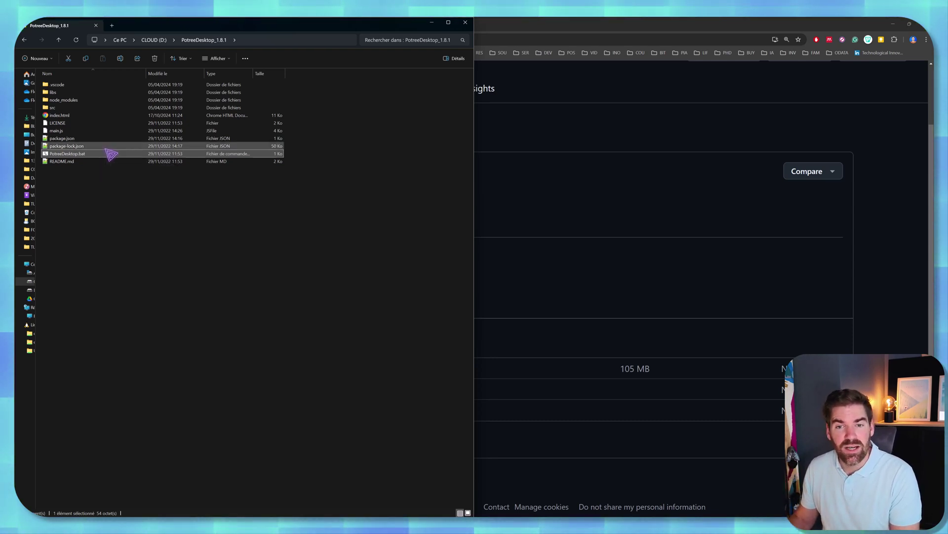
double_click(83, 154)
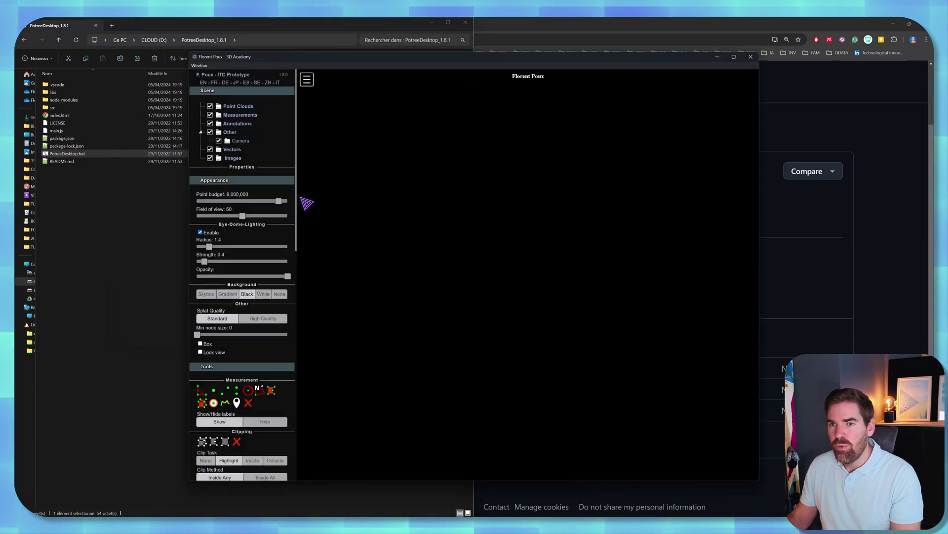
left_click(734, 57)
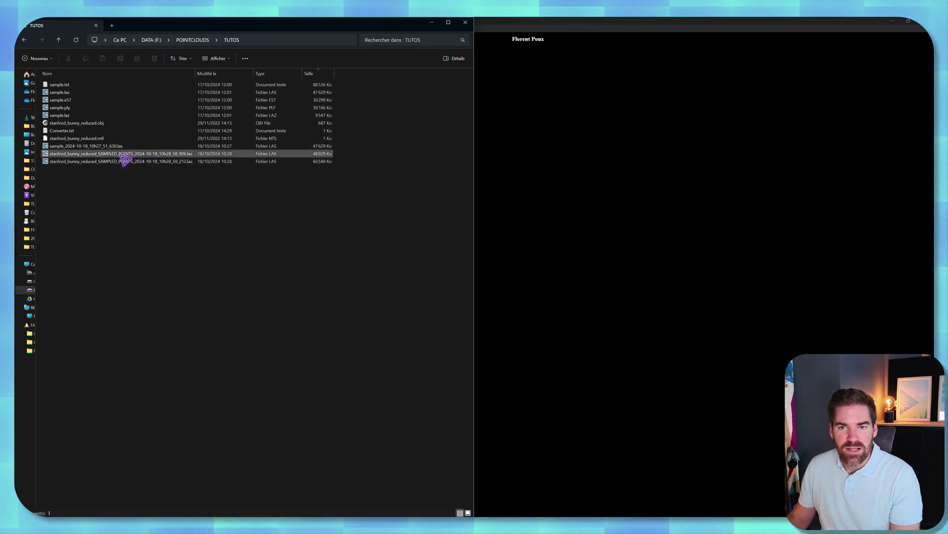
Bring sample_2024-10-18_10h27_51_630.las from the TUTOS folder into the viewer and convert it with Point Cloud Indexing.
left_click(83, 147)
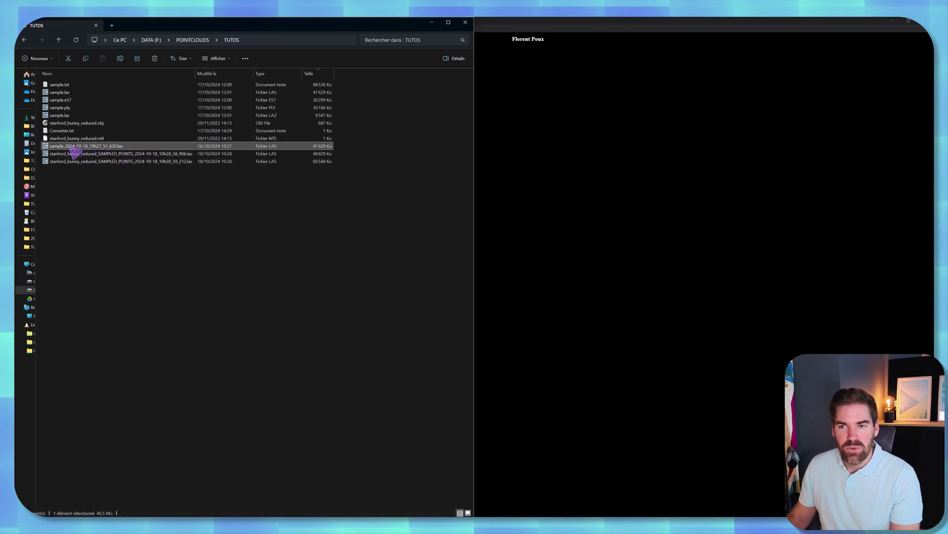
left_click_drag(56, 148, 568, 261)
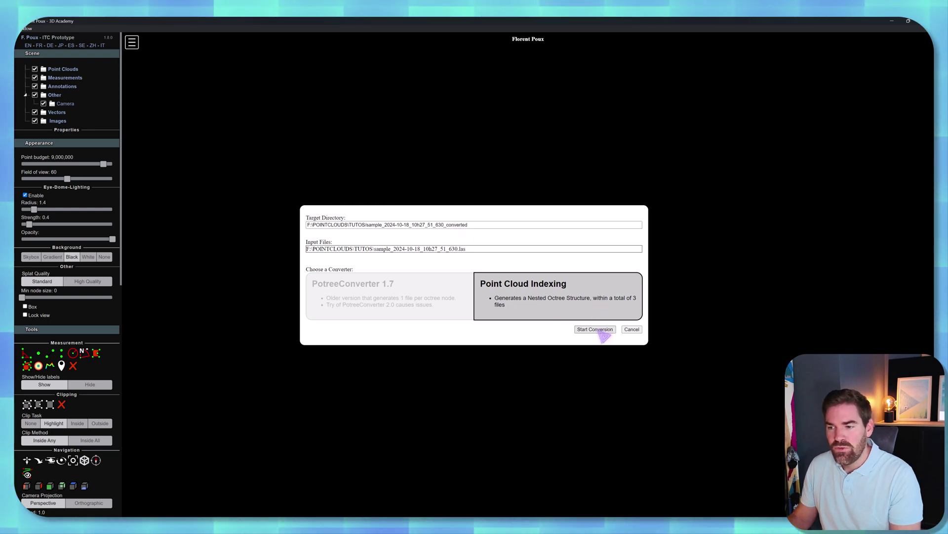
left_click(593, 329)
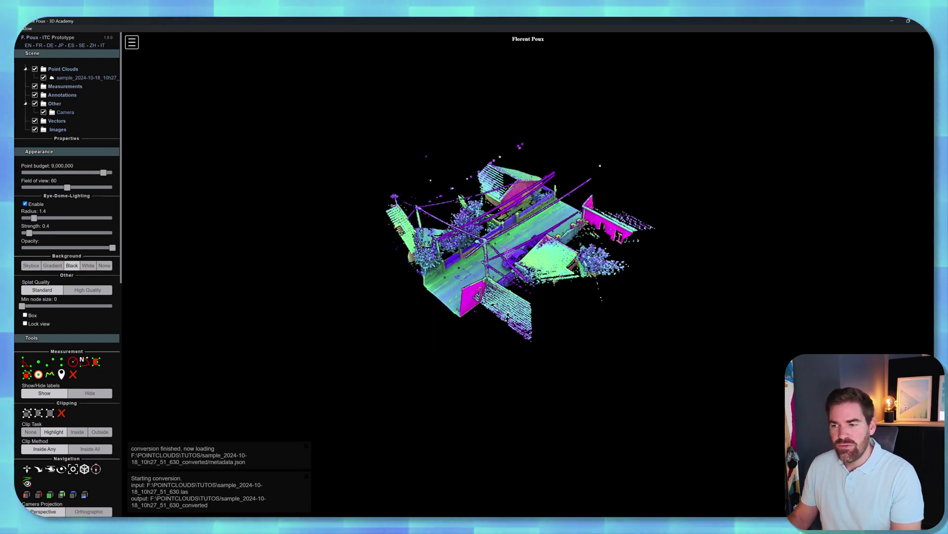
Examine the indexed street point cloud in the viewer from close up and from an overview, looking at the road, cars and buildings.
scroll(514, 269, "up", 6)
scroll(515, 278, "down", 8)
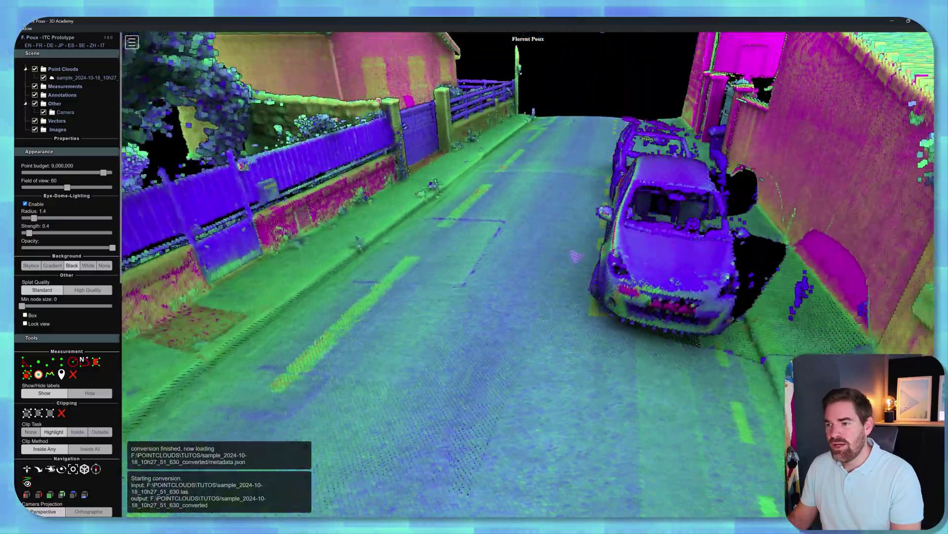
left_click_drag(577, 256, 460, 250)
scroll(539, 261, "down", 5)
right_click_drag(459, 249, 569, 257)
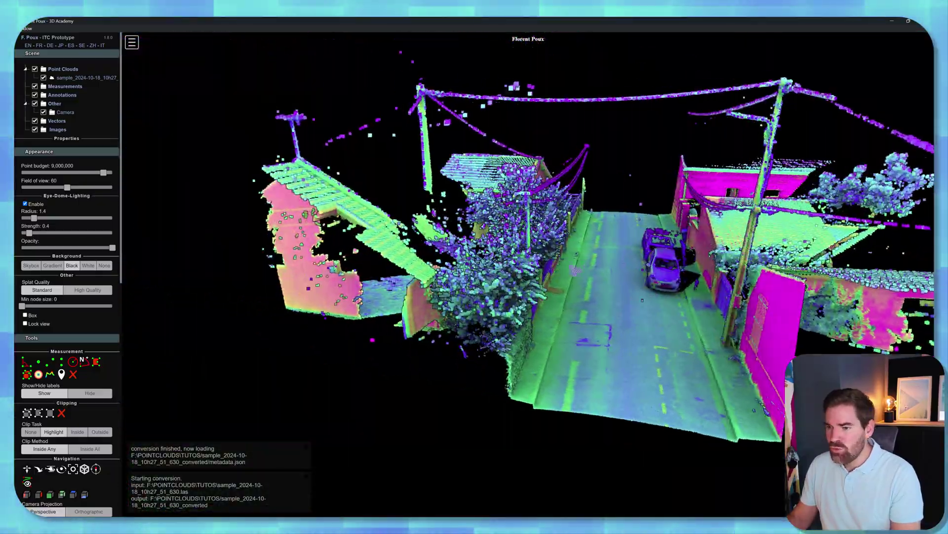
left_click_drag(569, 257, 419, 237)
scroll(419, 238, "up", 5)
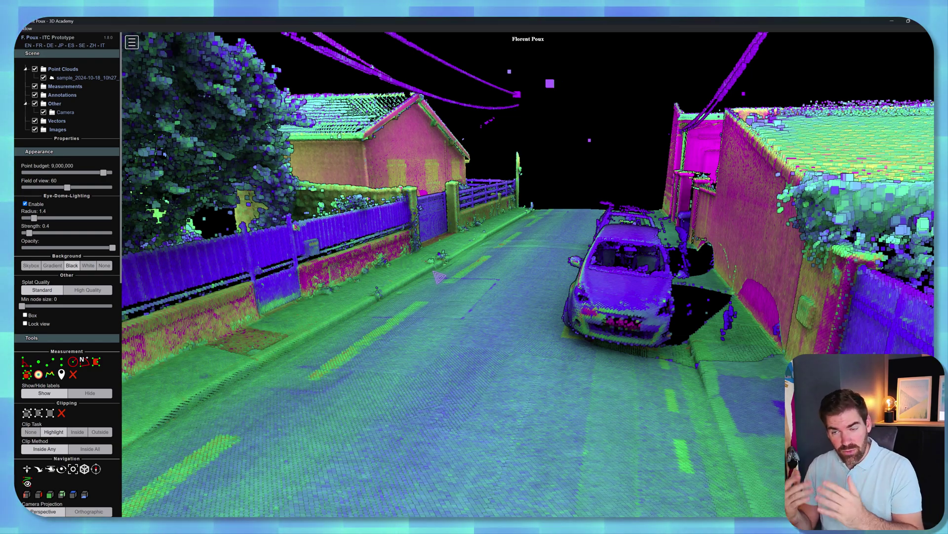
right_click_drag(514, 269, 477, 258)
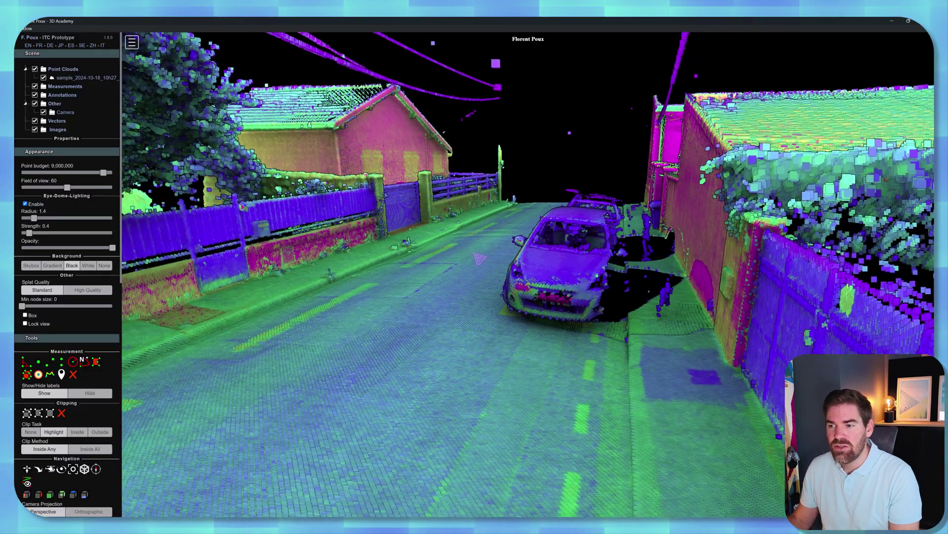
left_click_drag(477, 258, 520, 271)
right_click_drag(520, 272, 538, 281)
left_click_drag(539, 281, 475, 270)
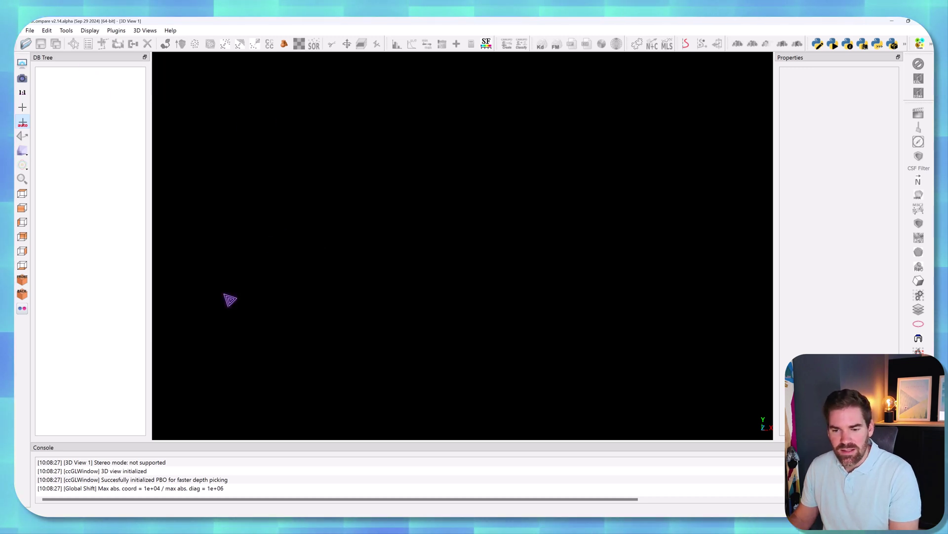
Load sample_2024-10-18_10h27_51_630.las from the TUTOS folder into CloudCompare, applying the load options and the suggested global shift to all.
left_click(157, 525)
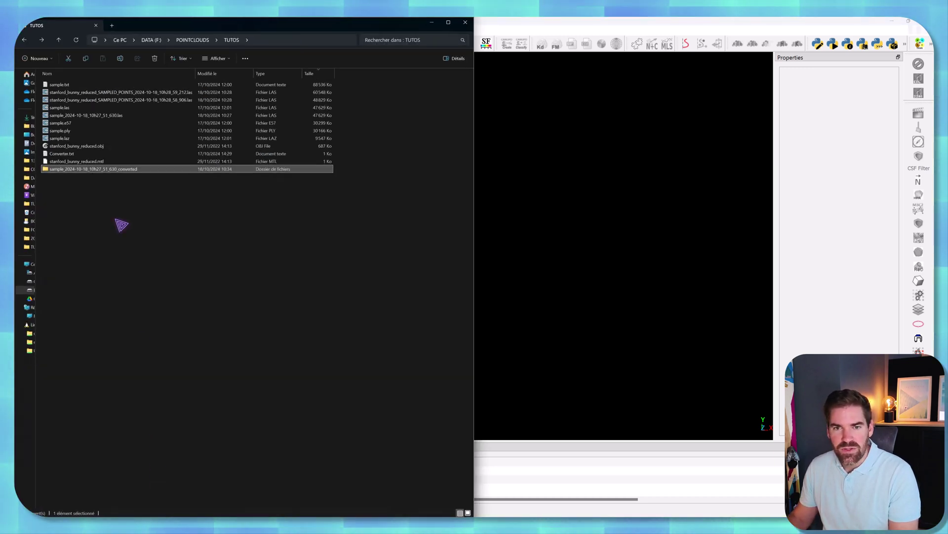
left_click(119, 115)
left_click_drag(74, 116, 586, 236)
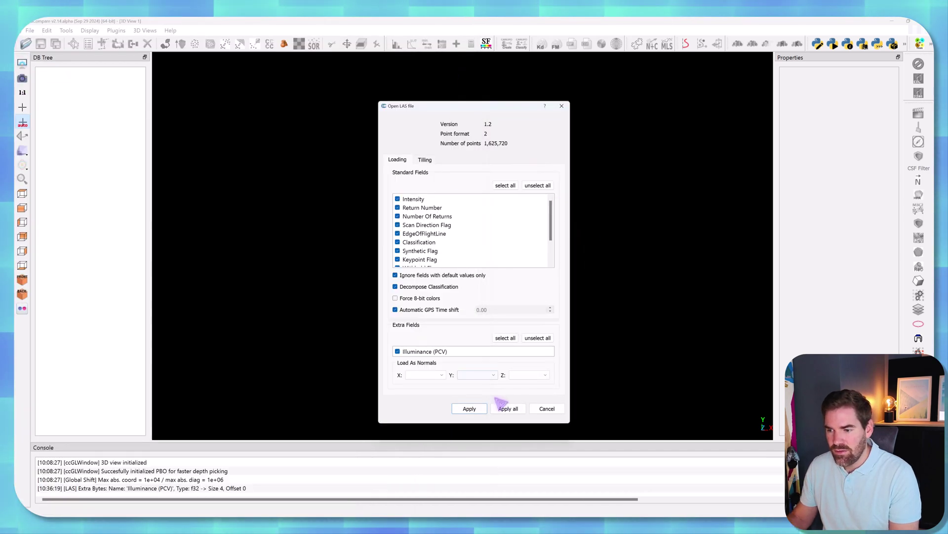
left_click(509, 409)
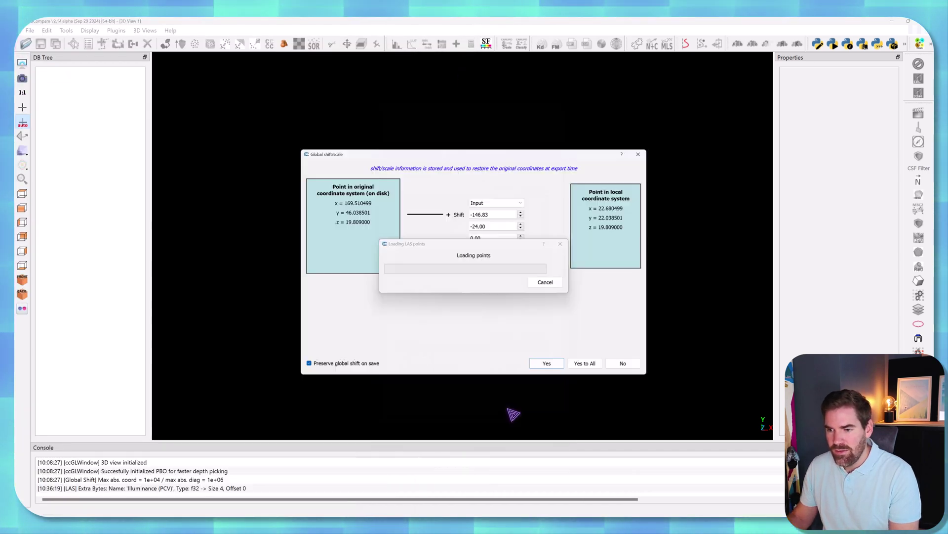
left_click(592, 365)
Examine the loaded street cloud in CloudCompare up close and from above to compare its rendering with the Potree view.
left_click_drag(558, 341, 464, 163)
scroll(448, 254, "up", 8)
scroll(448, 254, "up", 3)
right_click_drag(425, 149, 447, 123)
scroll(506, 136, "up", 2)
scroll(544, 230, "down", 8)
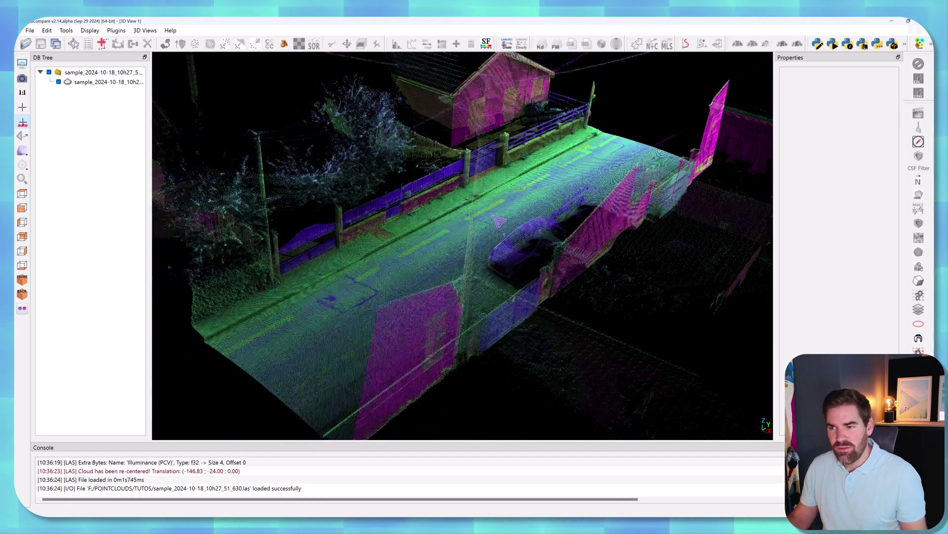
left_click_drag(544, 231, 473, 239)
left_click(472, 240)
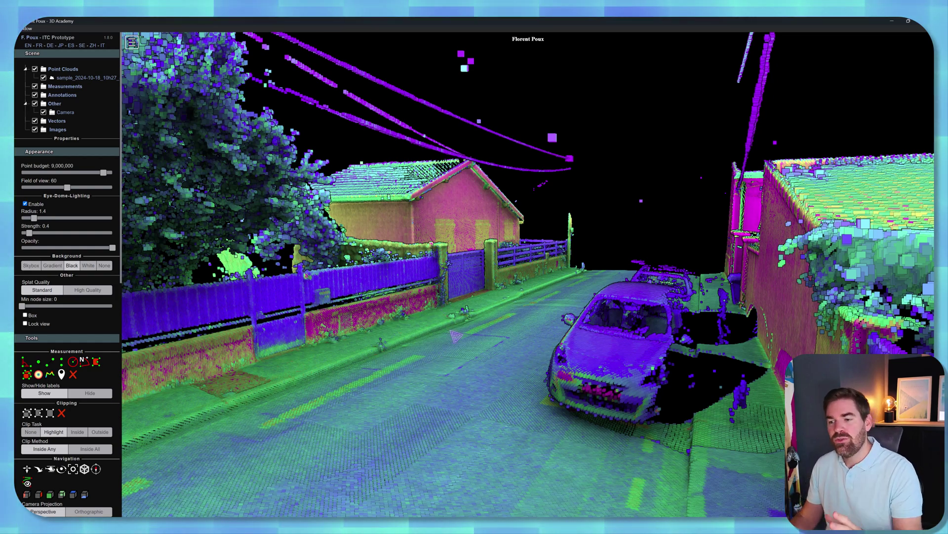
Switch back to PotreeDesktop and examine the street cloud along the road, the fences and the roadside vegetation.
left_click_drag(459, 330, 436, 308)
scroll(476, 289, "down", 5)
scroll(436, 308, "up", 8)
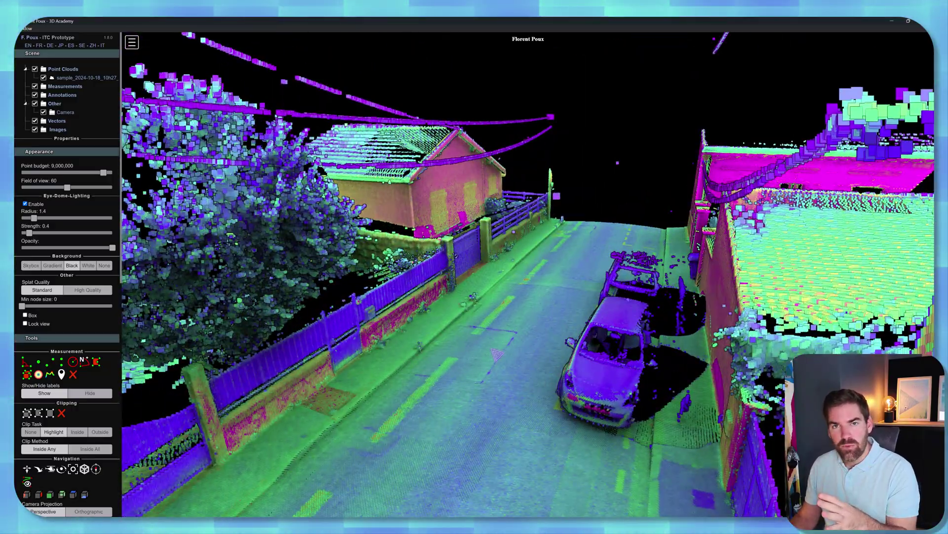
right_click_drag(493, 350, 537, 302)
scroll(542, 308, "down", 3)
scroll(529, 329, "up", 4)
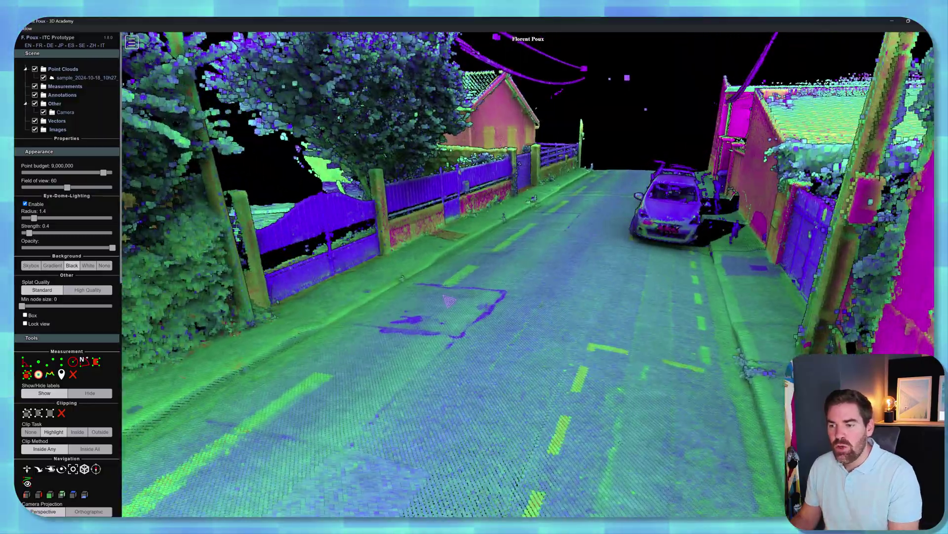
right_click_drag(612, 311, 561, 285)
mouse_move(561, 285)
left_mouse_down()
mouse_move(592, 302)
mouse_move(563, 286)
left_mouse_up()
scroll(59, 227, "down", 3)
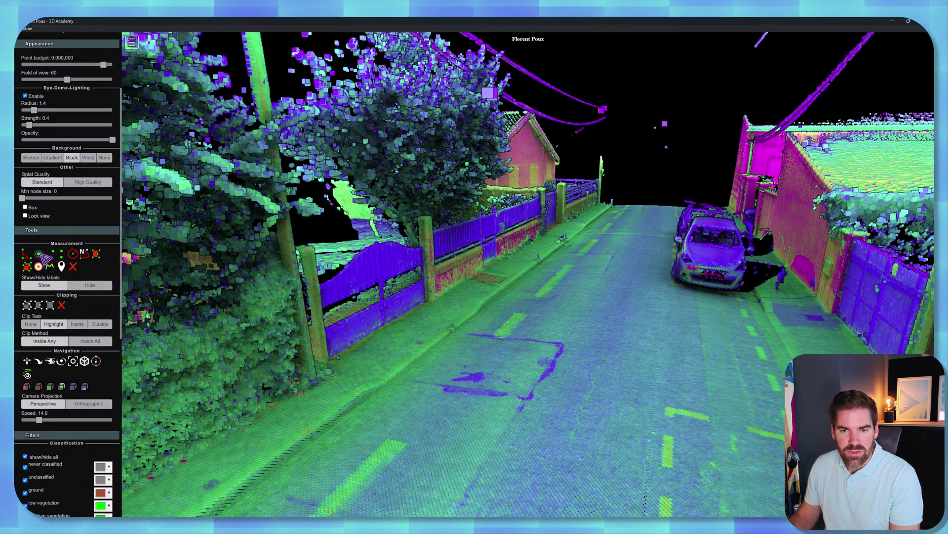
Set the clip task to Inside and look through the measurement, navigation and classification filter tools.
left_click(39, 254)
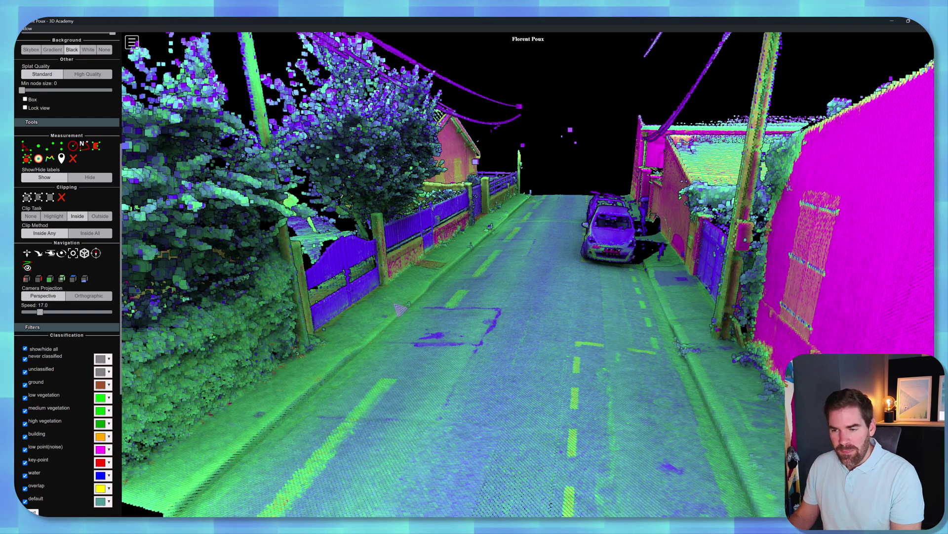
scroll(77, 198, "up", 2)
scroll(77, 198, "up", 3)
scroll(78, 198, "down", 7)
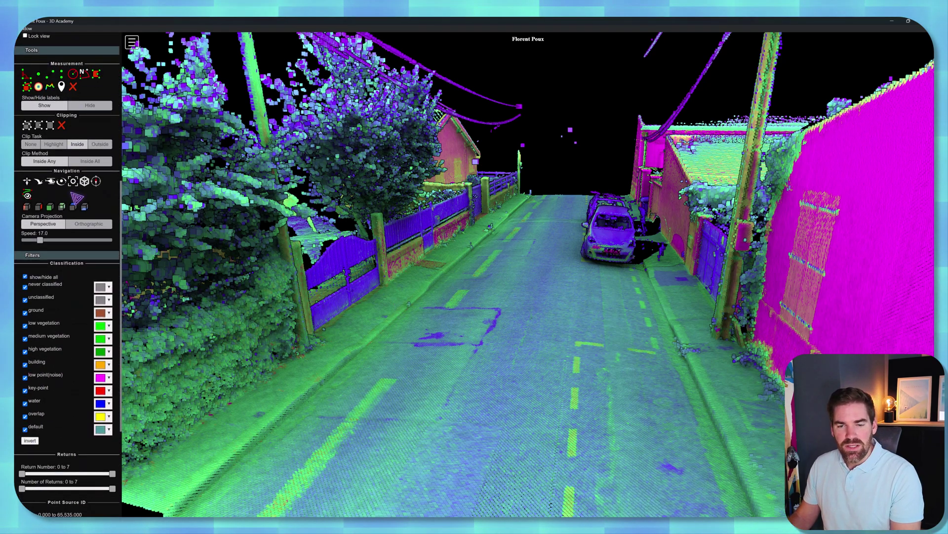
scroll(77, 198, "down", 3)
scroll(77, 198, "up", 8)
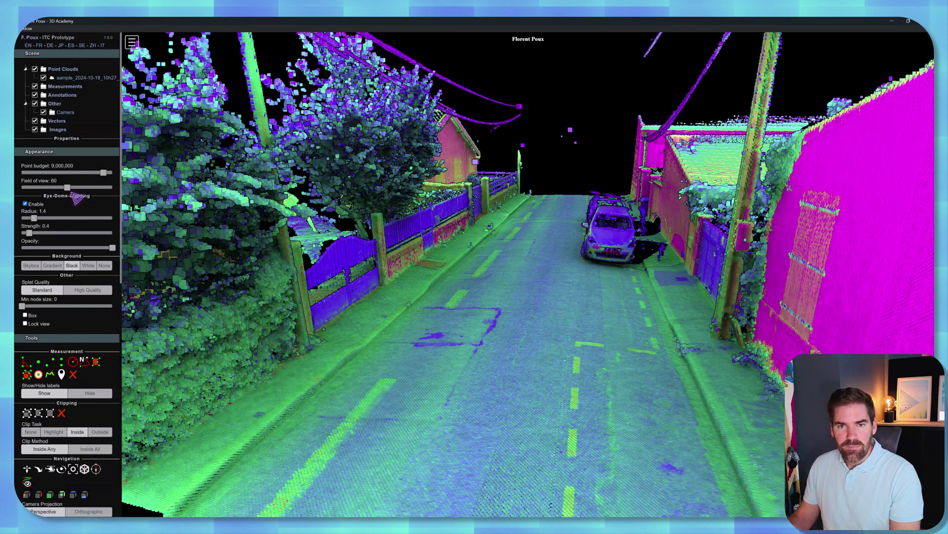
scroll(78, 199, "down", 2)
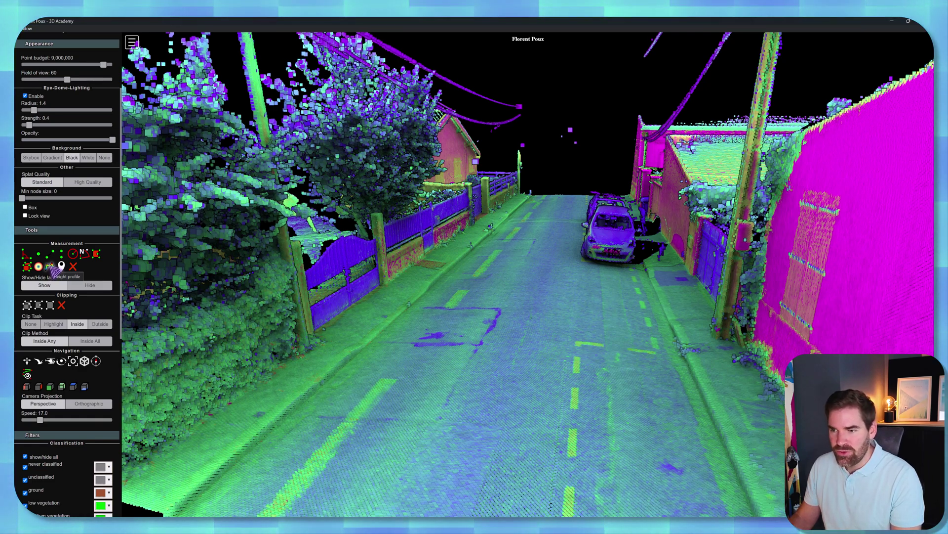
Draw a height profile across the road from one sidewalk to the other and set its width to 0.09.
left_click(52, 267)
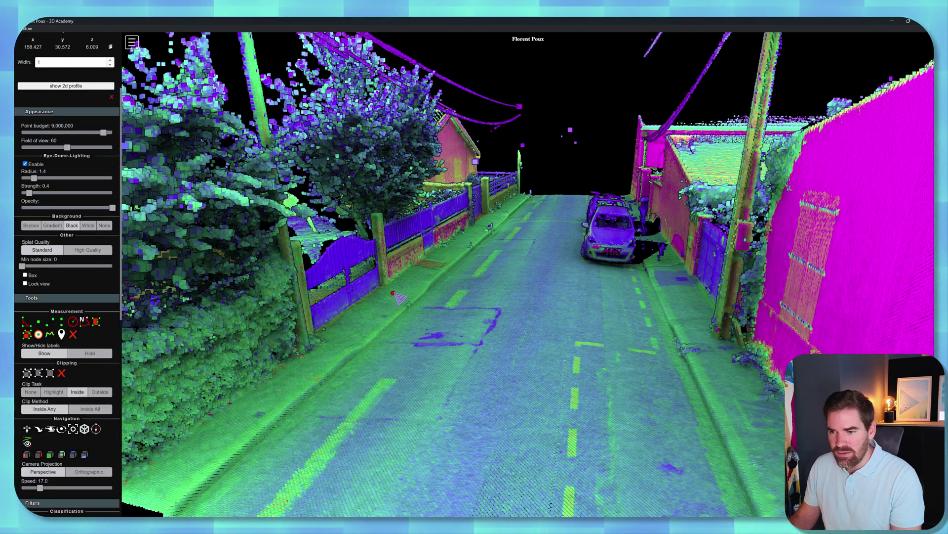
left_click(361, 308)
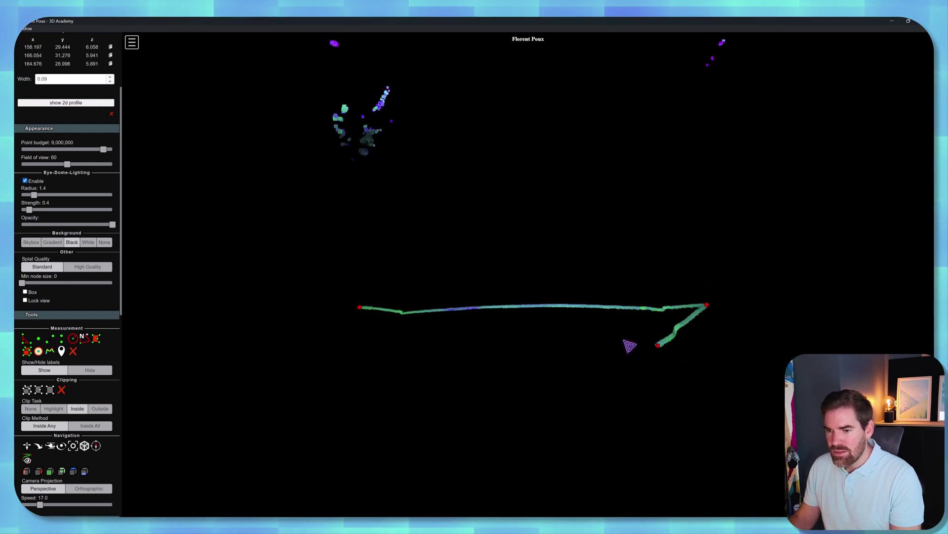
right_click(706, 340)
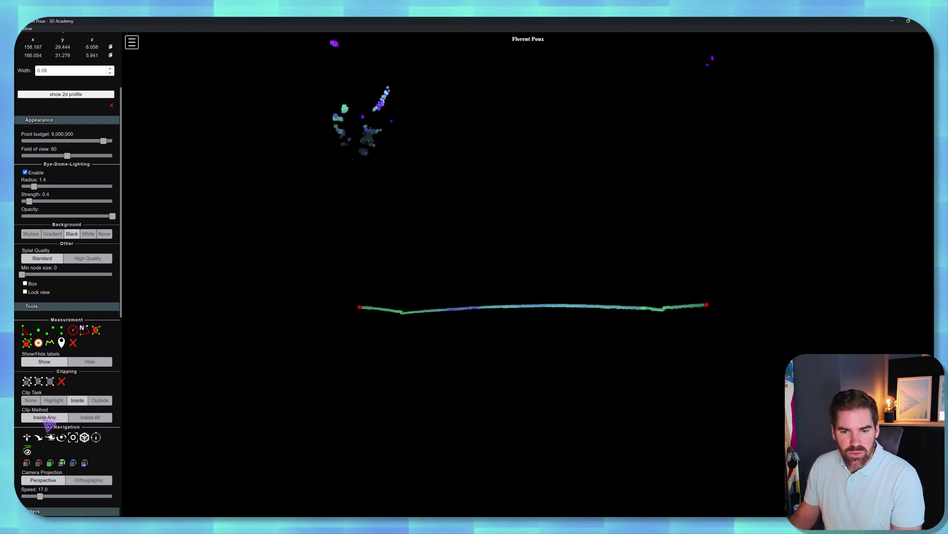
Highlight the profile section within the full cloud and move the profile's endpoints outward beyond the fences on both sides of the road.
left_click(31, 400)
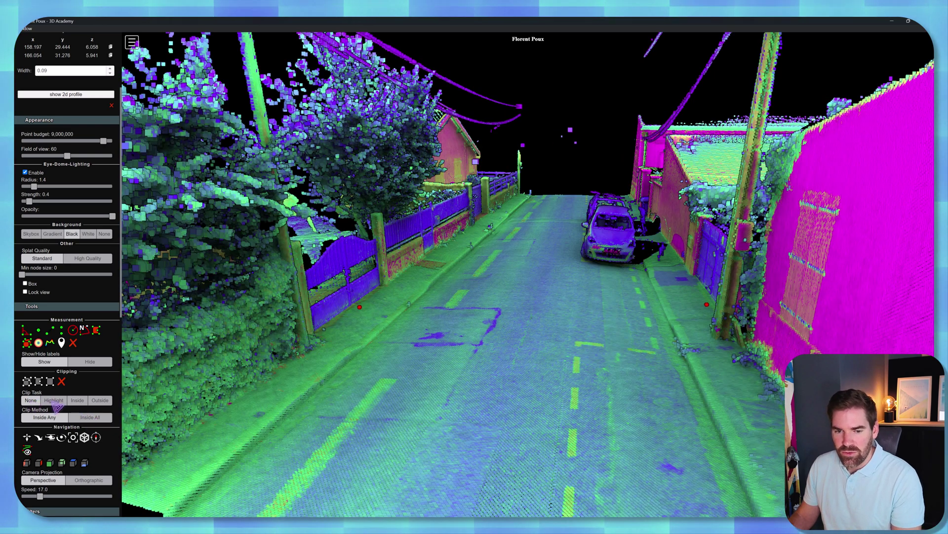
left_click(53, 400)
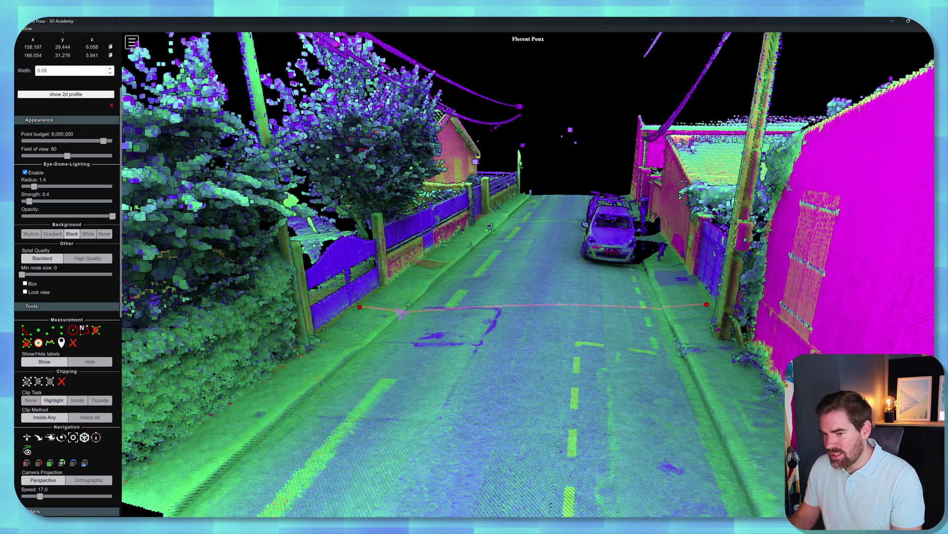
scroll(442, 293, "down", 6)
left_click_drag(541, 298, 549, 374)
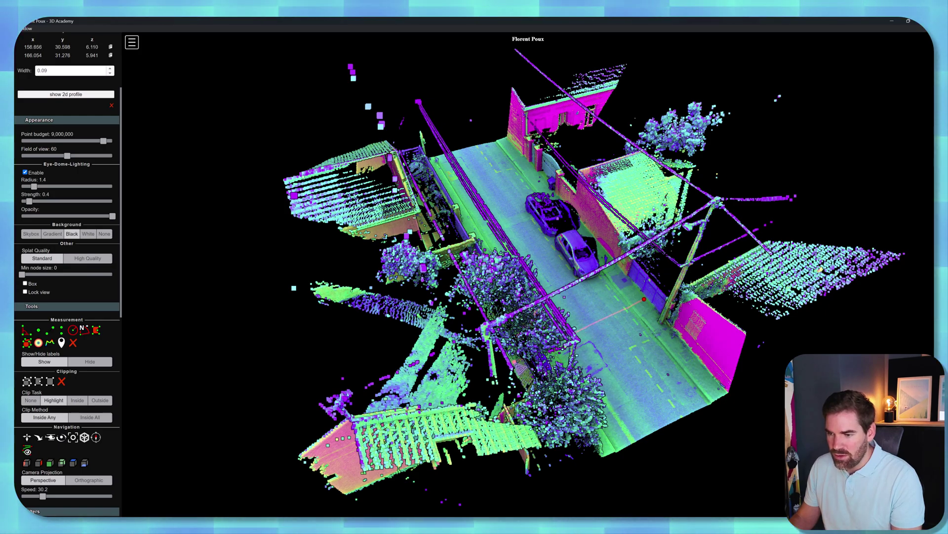
left_click_drag(617, 370, 538, 328)
left_click_drag(539, 328, 527, 331)
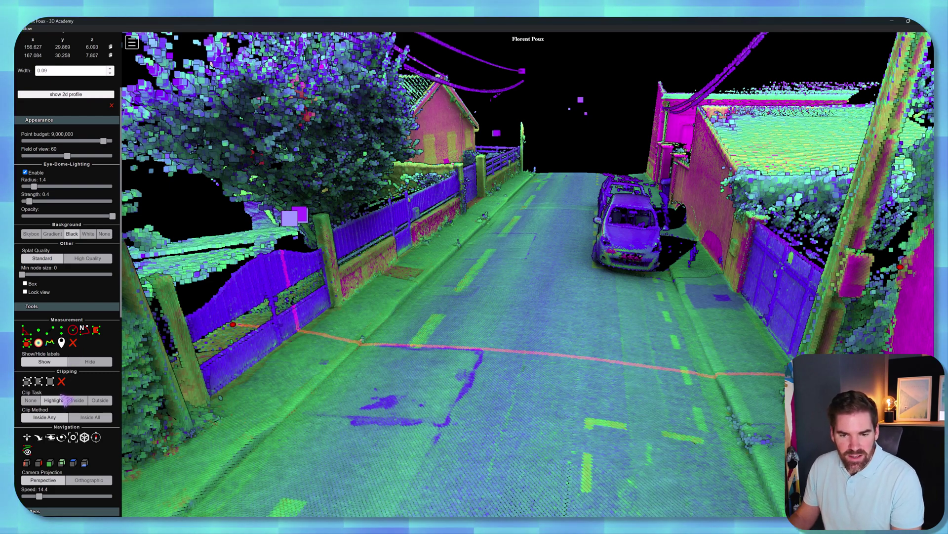
Clip the cloud to the inside of the profile and set the profile width to 0.5.
left_click(78, 400)
left_click_drag(466, 438, 447, 431)
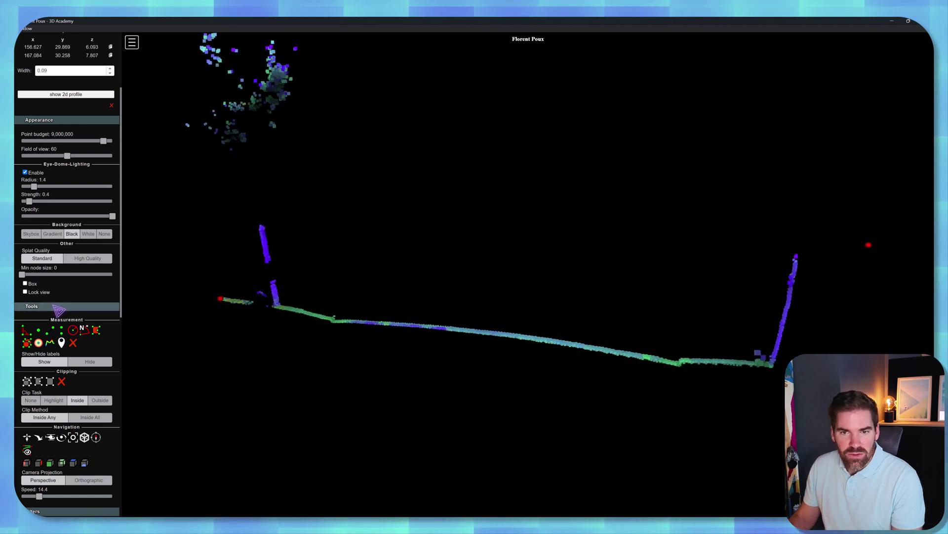
scroll(89, 192, "up", 2)
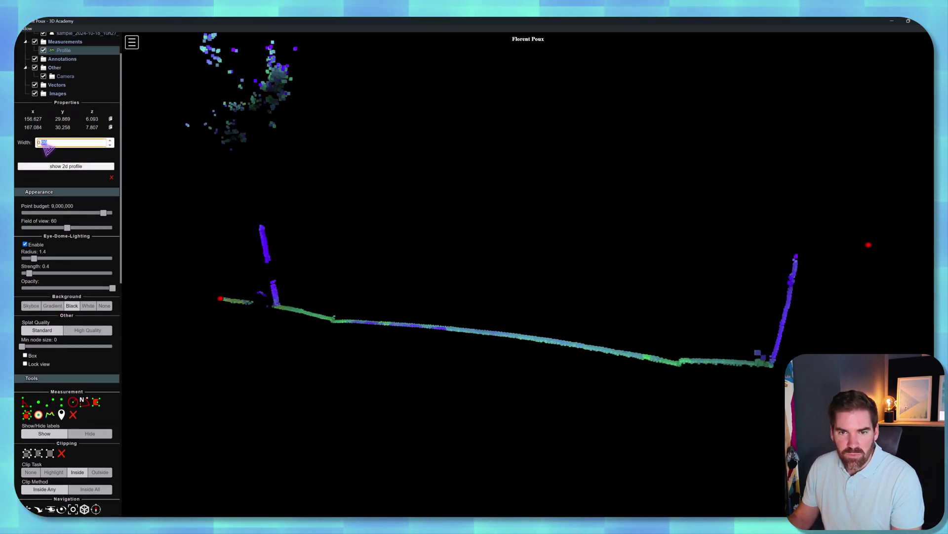
type("0.5")
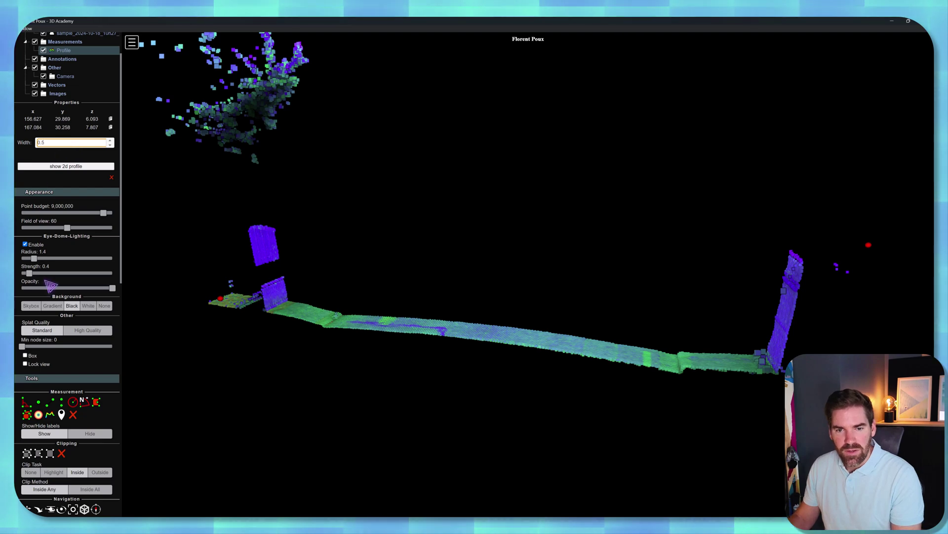
Set the clip task back to Highlight and show the 2D height profile.
scroll(57, 276, "down", 1)
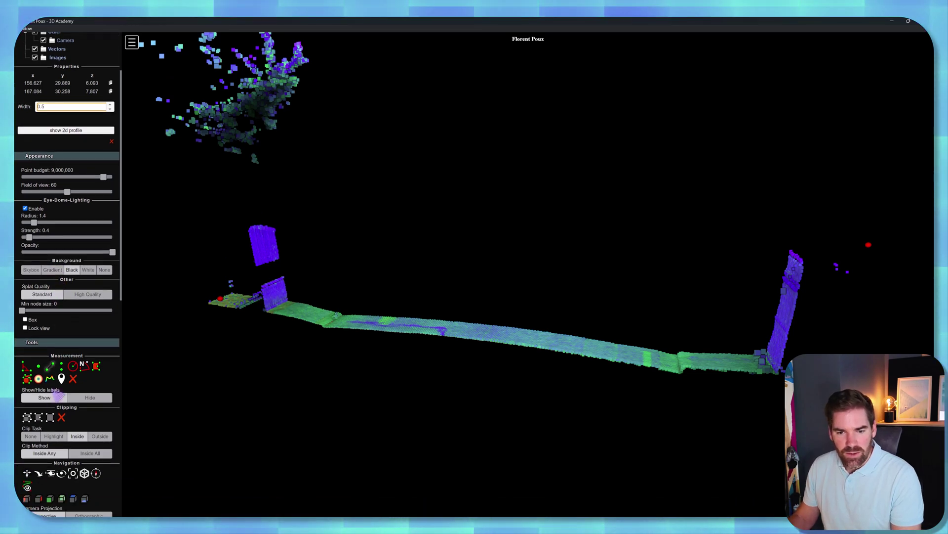
left_click(54, 436)
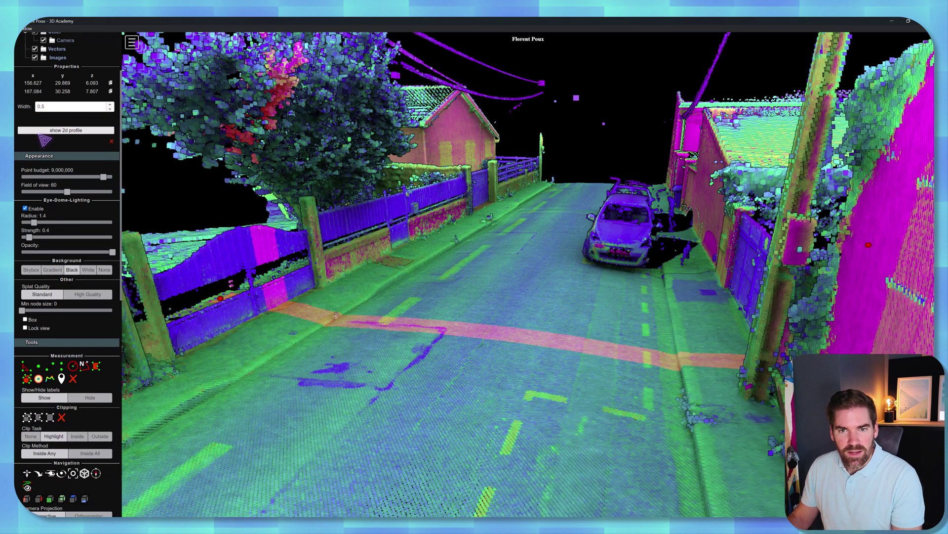
left_click(55, 131)
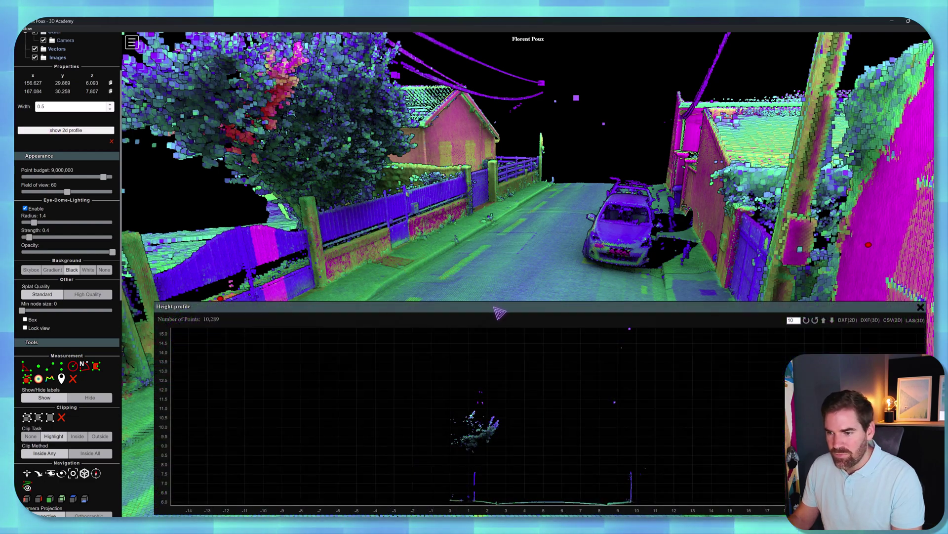
Reposition the height profile window, bring the road section into view, and export the profile as profile.las to the TUTOS folder.
left_click_drag(499, 314, 441, 200)
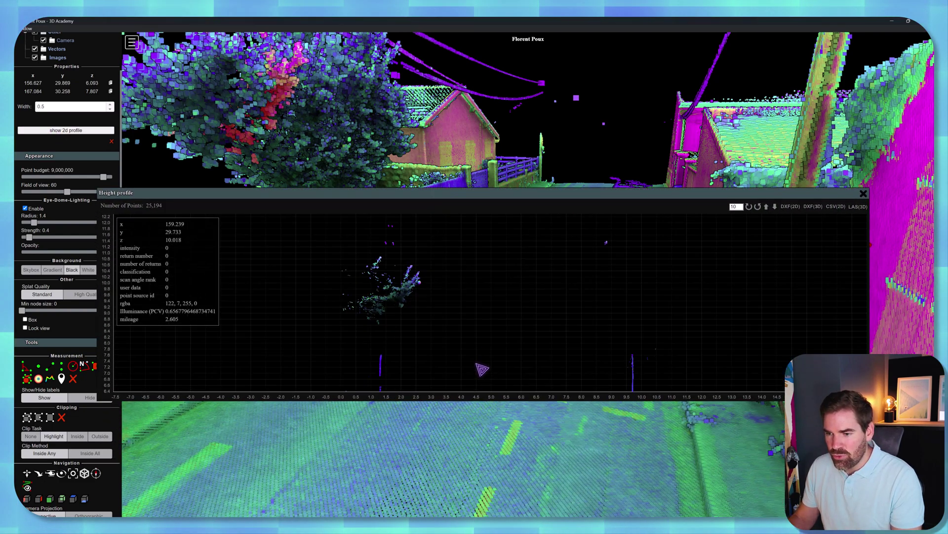
scroll(480, 363, "up", 1)
left_click_drag(509, 210, 516, 346)
left_click_drag(477, 457, 477, 390)
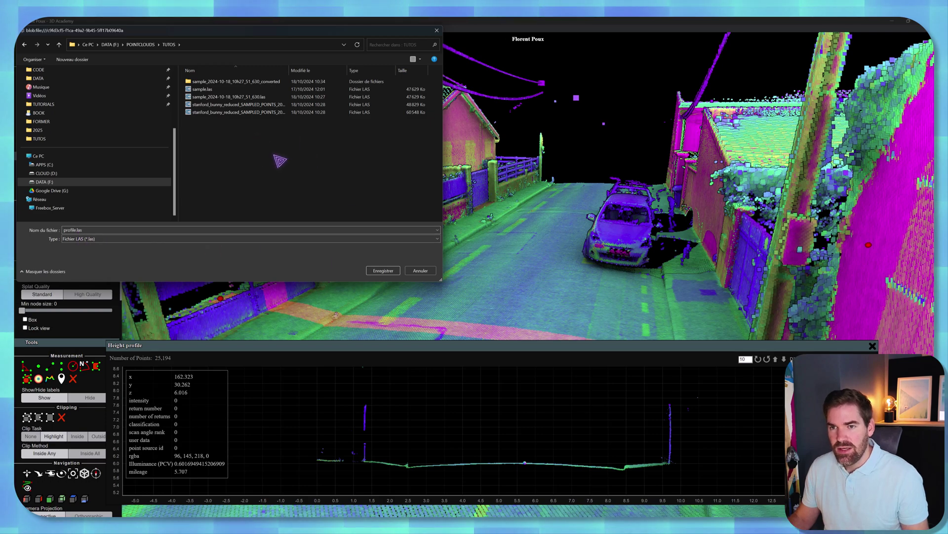
left_click(381, 270)
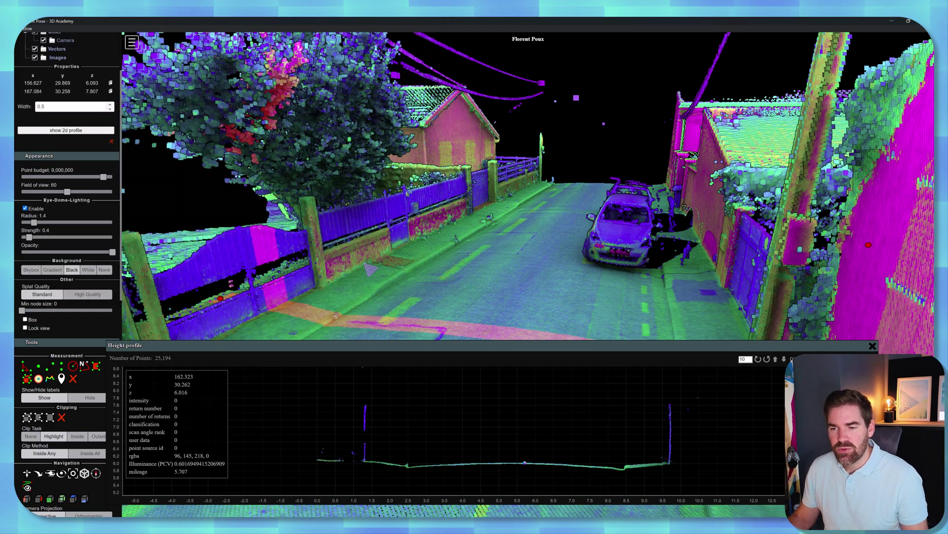
Switch to CloudCompare and load profile.las from the TUTOS folder, applying the previous global shift to all.
left_click(174, 523)
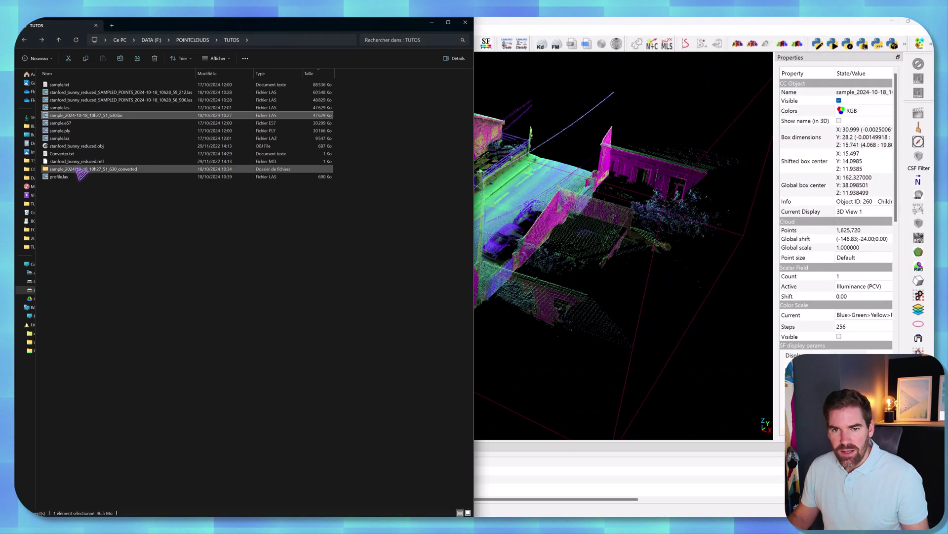
left_click_drag(81, 176, 555, 304)
left_click(431, 23)
left_click(508, 408)
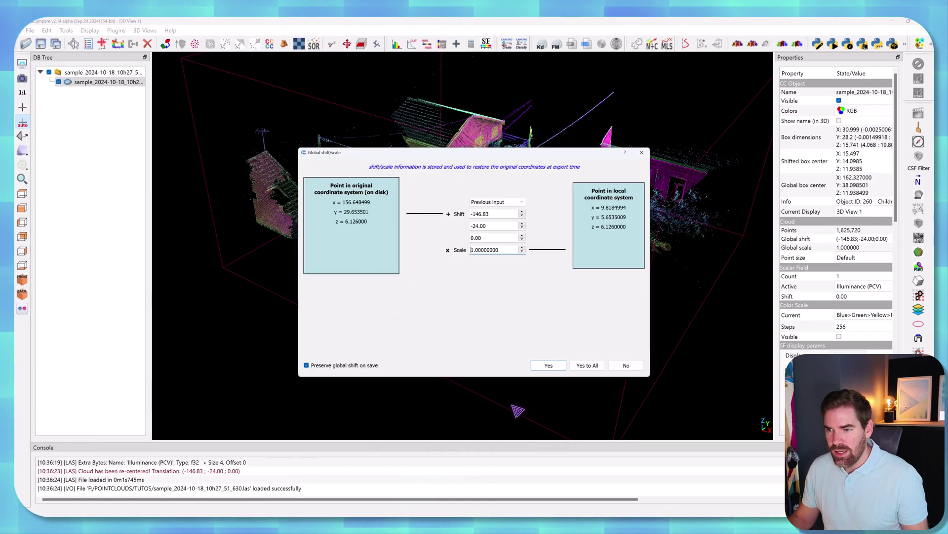
left_click(594, 367)
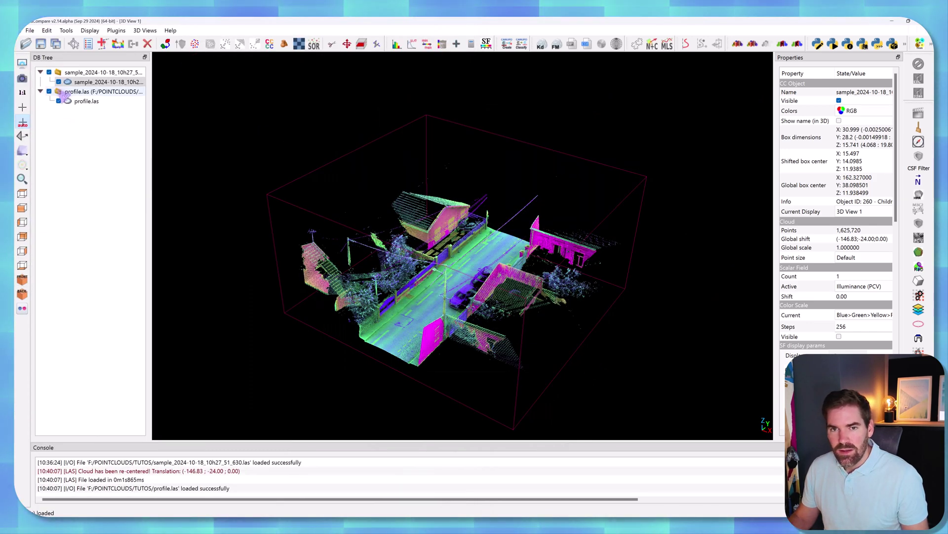
Hide the full sample cloud and inspect the exported profile section on its own up close.
left_click(59, 81)
left_click(59, 81)
left_click(59, 81)
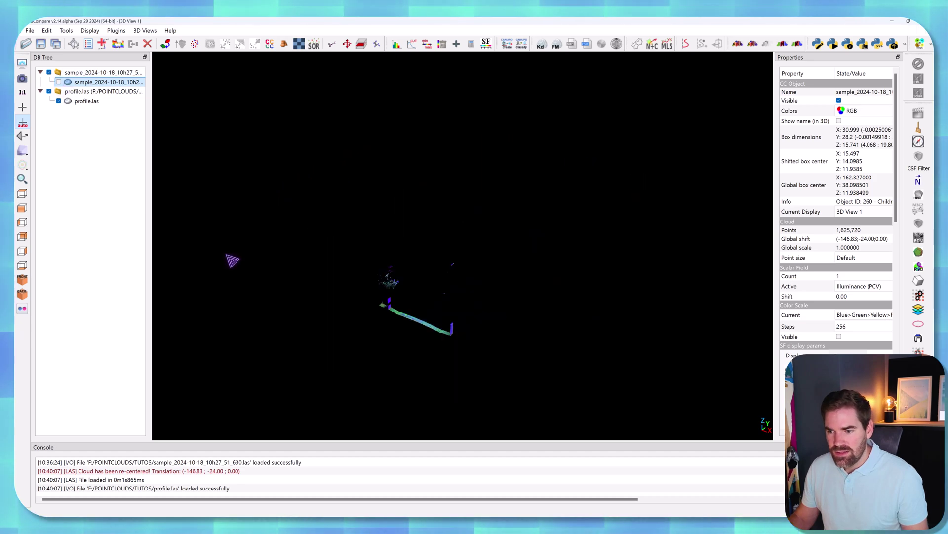
scroll(403, 332, "up", 2)
right_click_drag(403, 335, 420, 248)
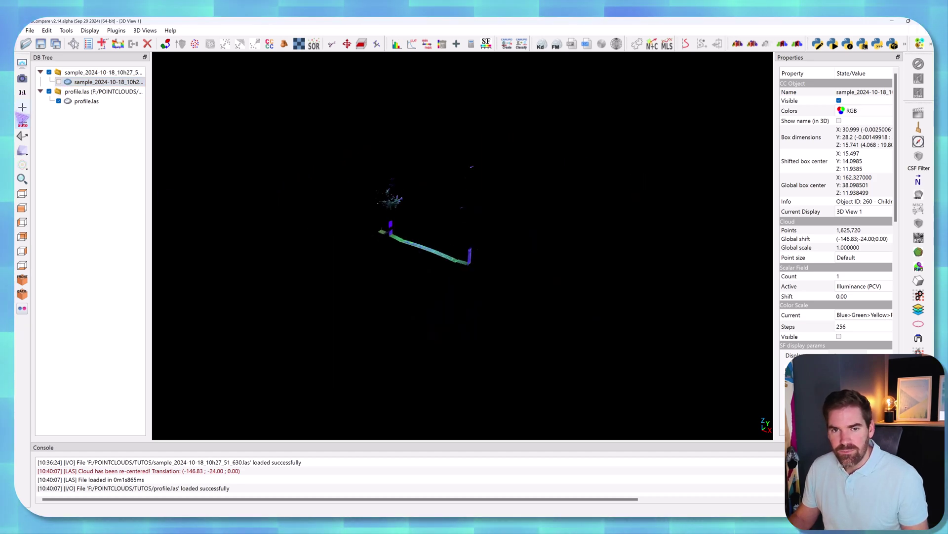
scroll(426, 360, "up", 10)
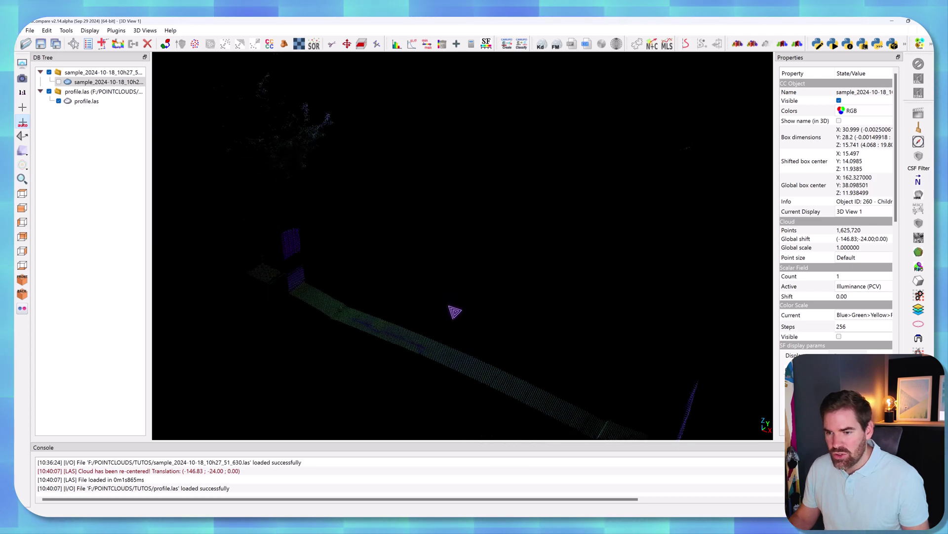
left_click_drag(450, 323, 483, 245)
Compare the exported profile with the full sample cloud by showing and hiding the sample cloud repeatedly.
left_click(59, 82)
left_click(58, 82)
left_click(59, 82)
left_click(59, 82)
left_click(59, 82)
left_click(58, 82)
left_click(59, 82)
left_click(59, 82)
left_click_drag(211, 165, 435, 301)
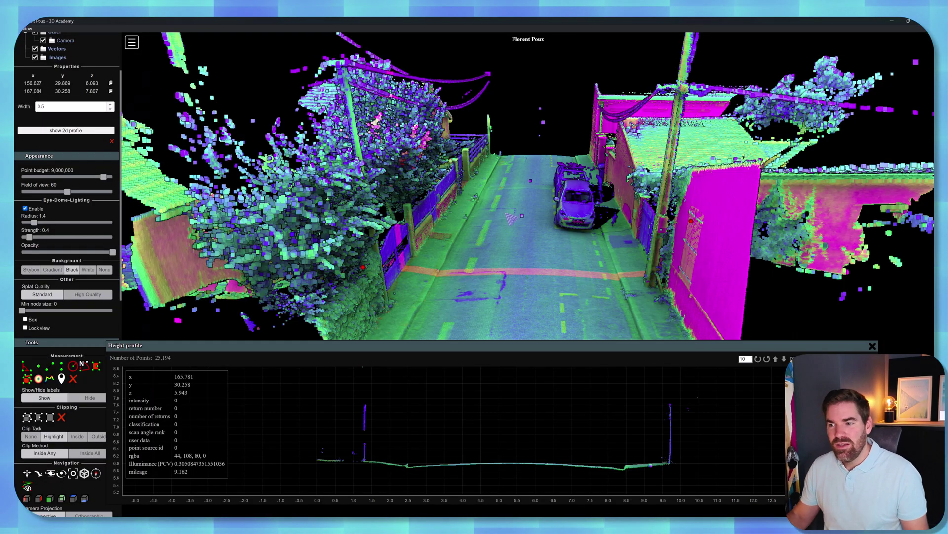
left_click_drag(502, 205, 492, 243)
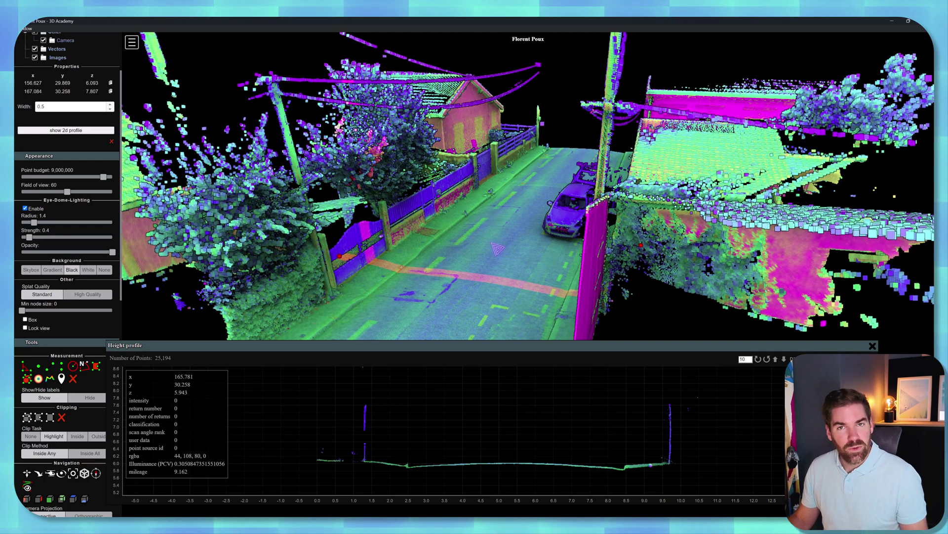
left_click_drag(497, 249, 503, 250)
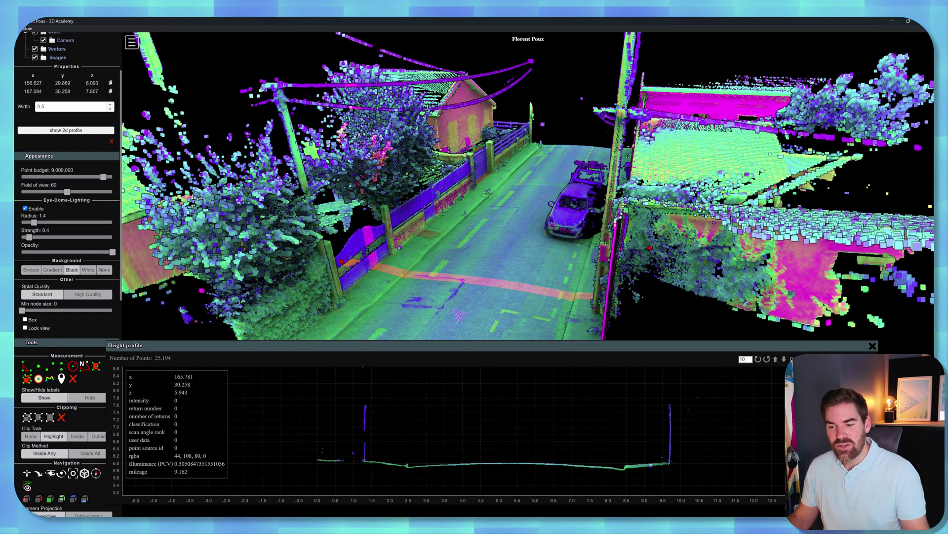
Load the stanford_bunny_reduced.obj mesh from the TUTOS folder into CloudCompare.
left_click(183, 525)
left_click(128, 297)
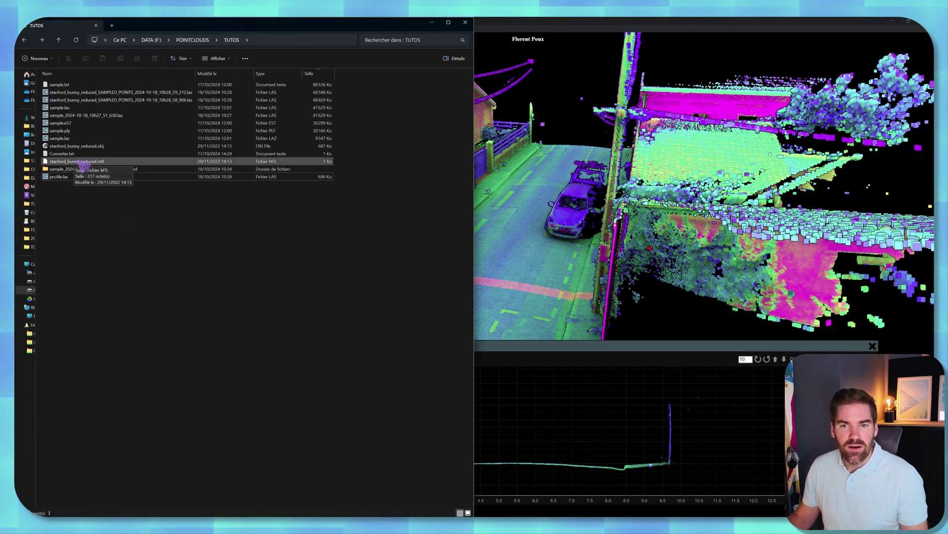
left_click(74, 146)
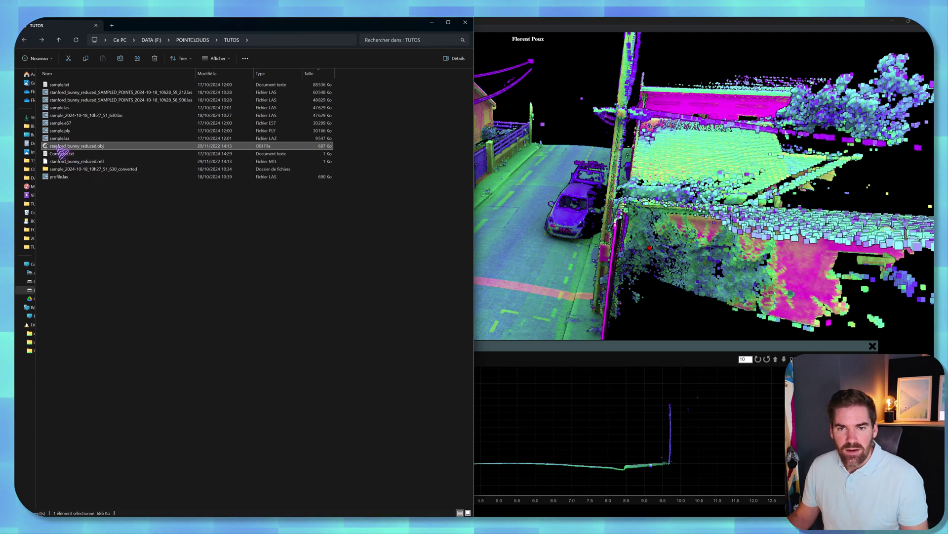
left_click_drag(58, 148, 563, 525)
left_click_drag(387, 529, 493, 326)
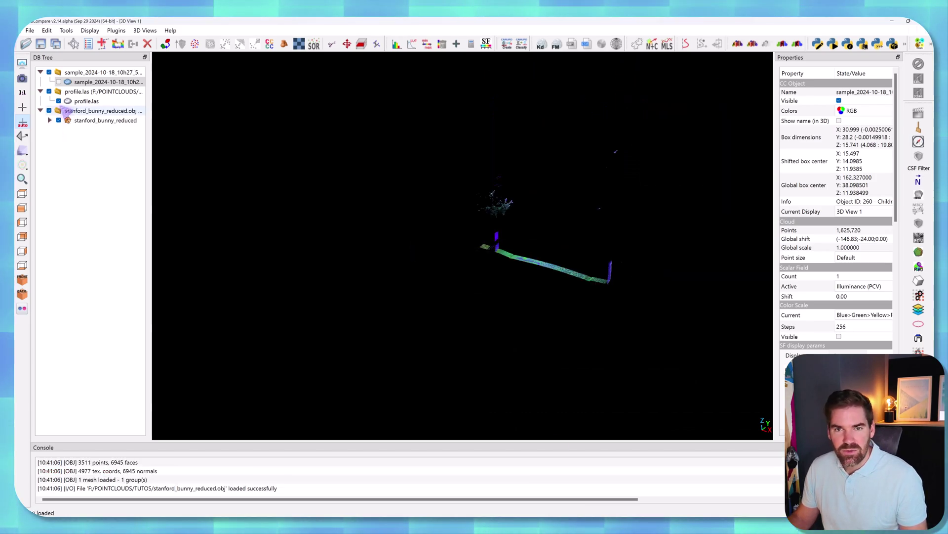
Hide the profile cloud and turn off materials/textures on the bunny mesh, viewing it upright from the side.
left_click(59, 101)
left_click(105, 120)
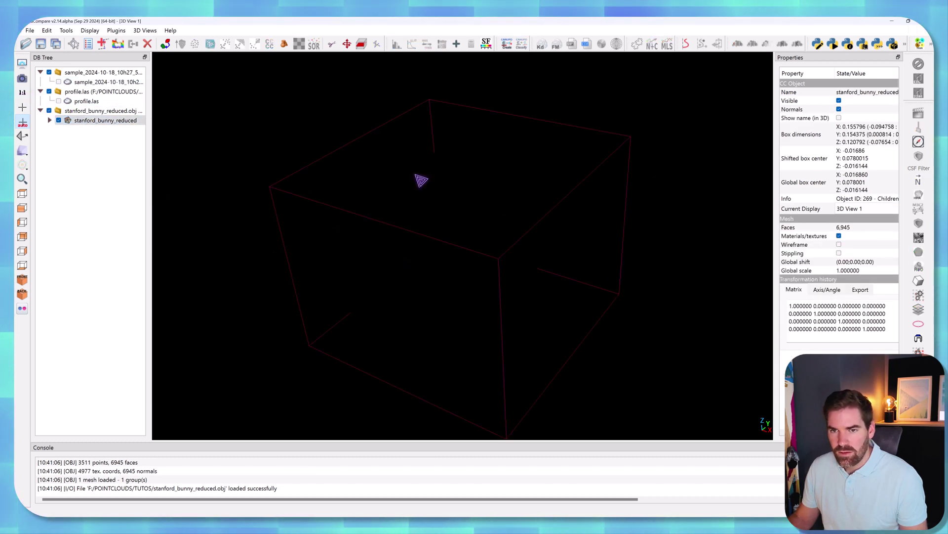
left_click(839, 110)
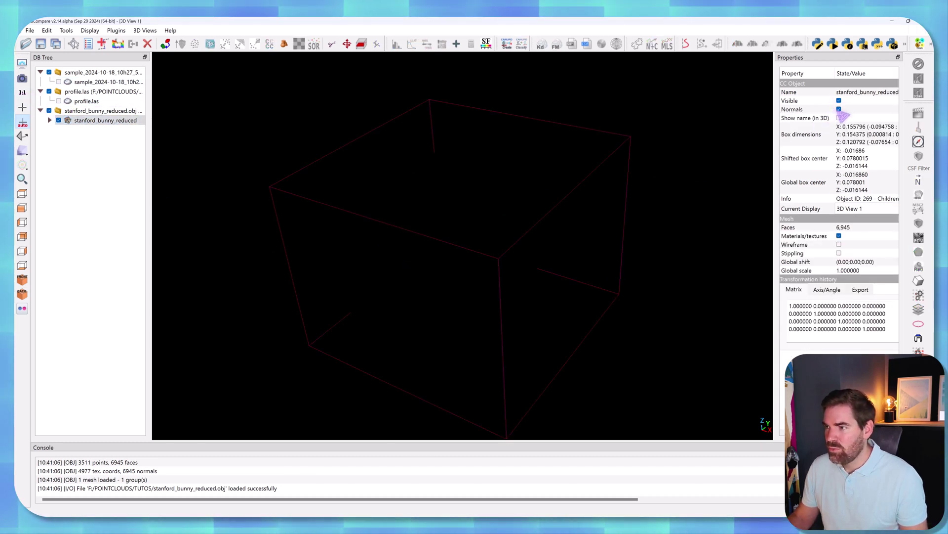
left_click(839, 236)
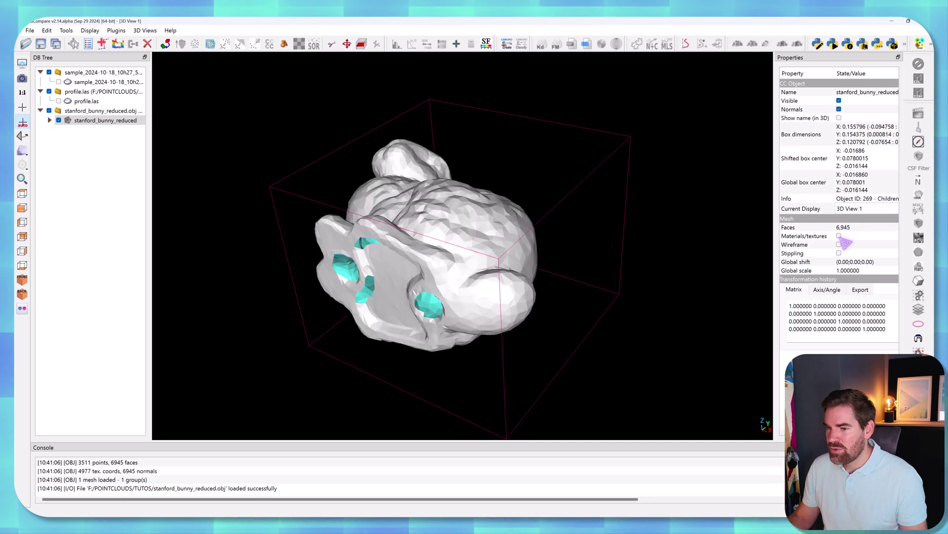
left_click_drag(472, 255, 652, 242)
right_click_drag(652, 242, 496, 235)
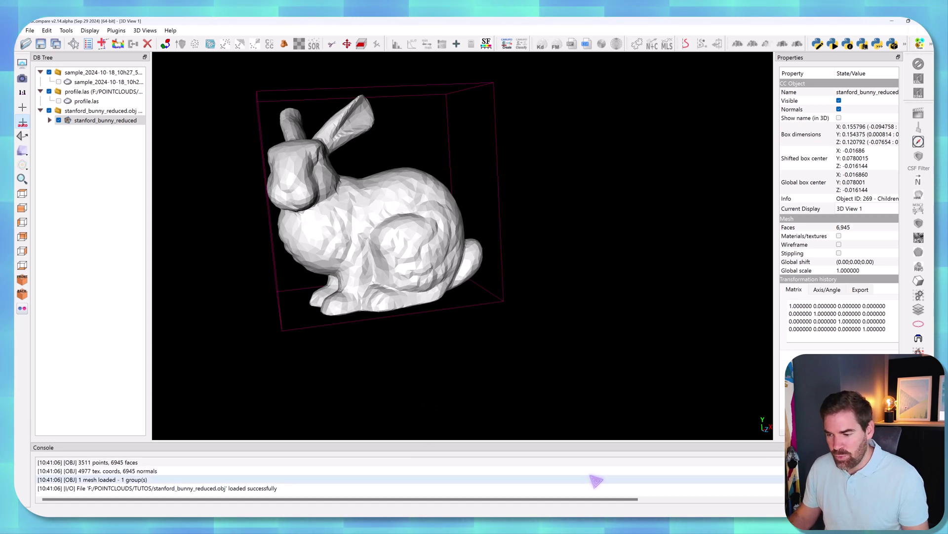
Load stanford_bunny_reduced_SAMPLED_POINTS_2024-10-18_10h28_59_212.las into PotreeDesktop and inspect the bunny's points up close.
left_click(267, 502)
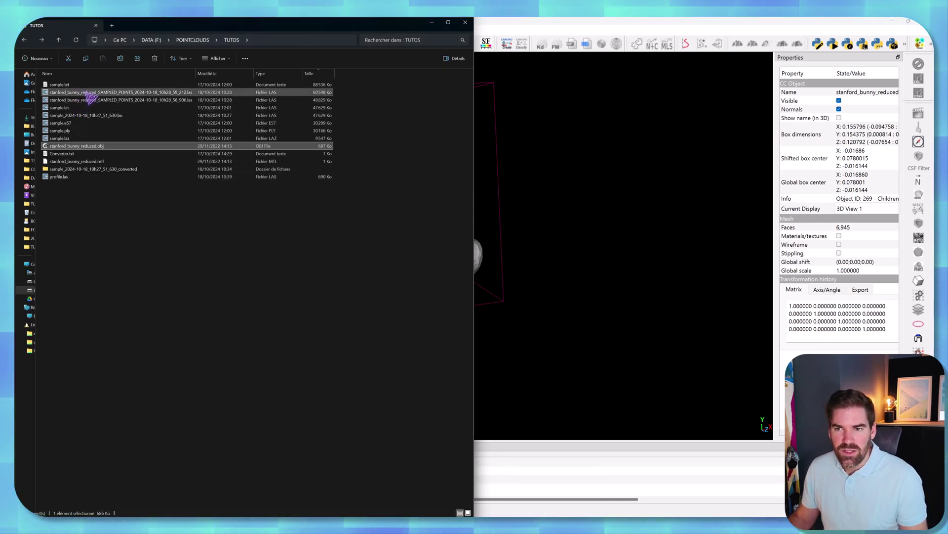
left_click_drag(90, 95, 679, 516)
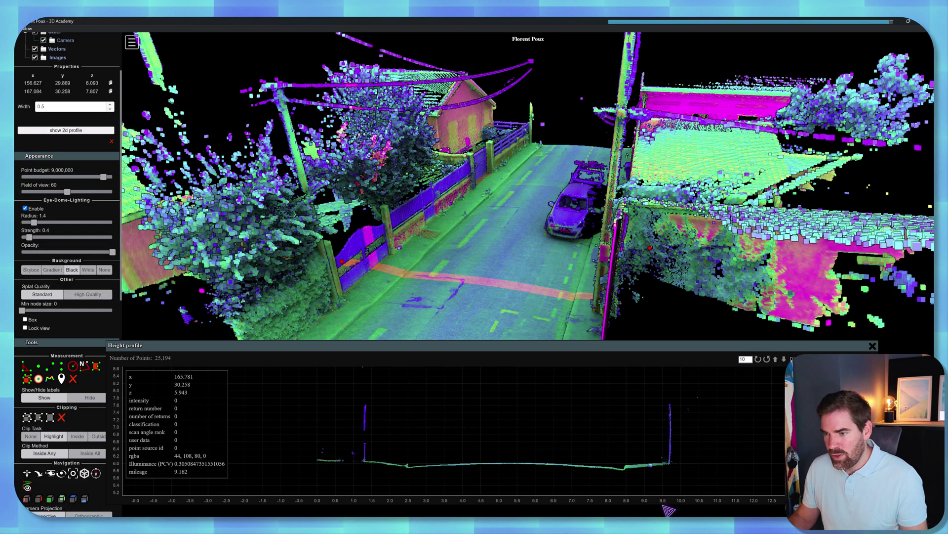
left_click_drag(669, 511, 662, 504)
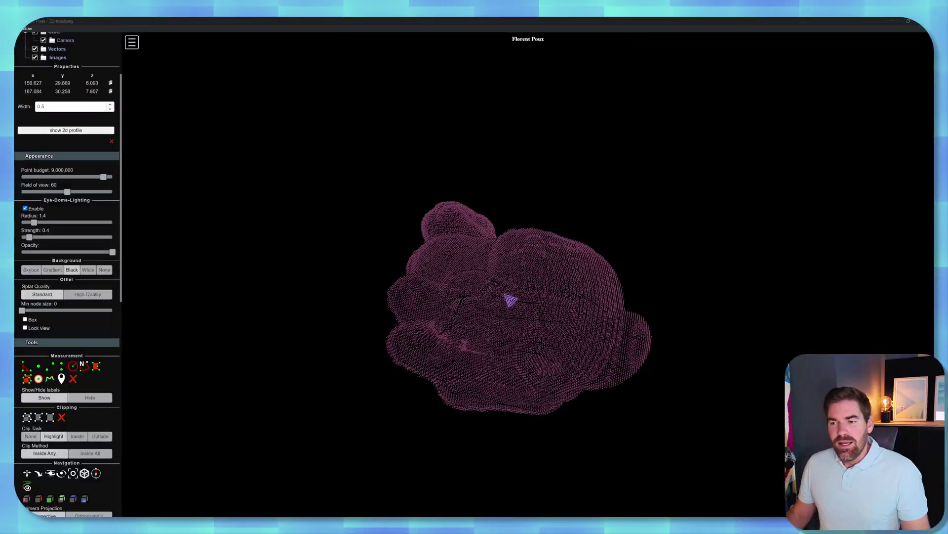
left_click_drag(526, 302, 518, 204)
scroll(546, 321, "up", 5)
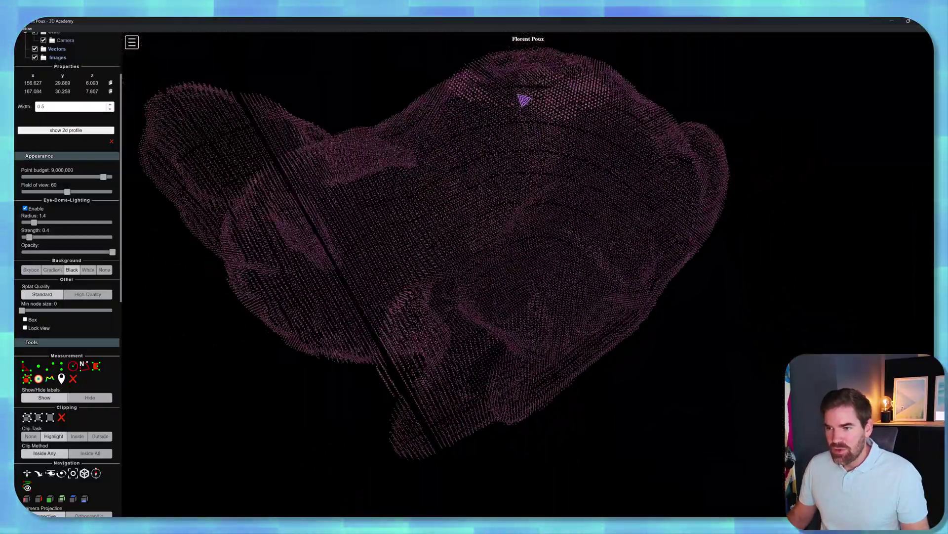
left_click_drag(517, 93, 511, 237)
scroll(518, 238, "down", 5)
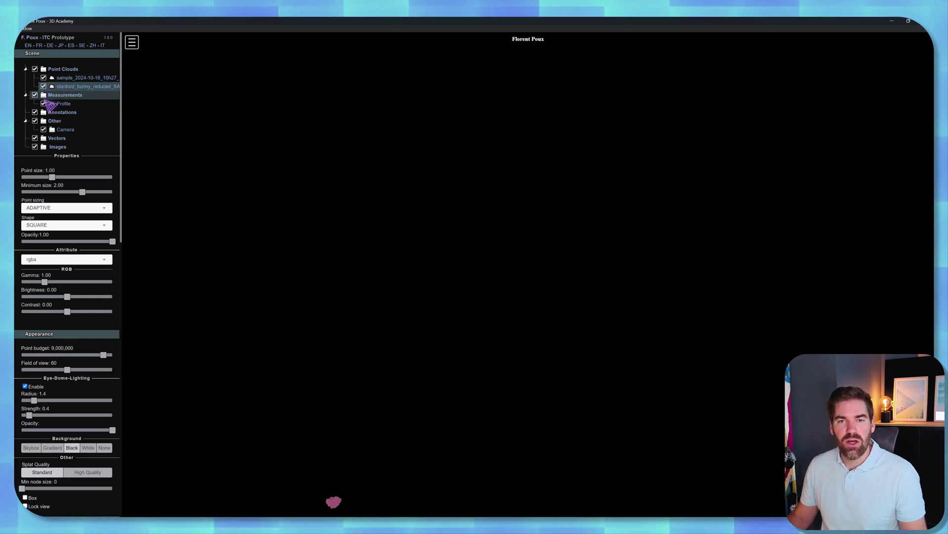
Hide the Profile measurement and bring the whole sample street cloud back into view.
left_click(64, 103)
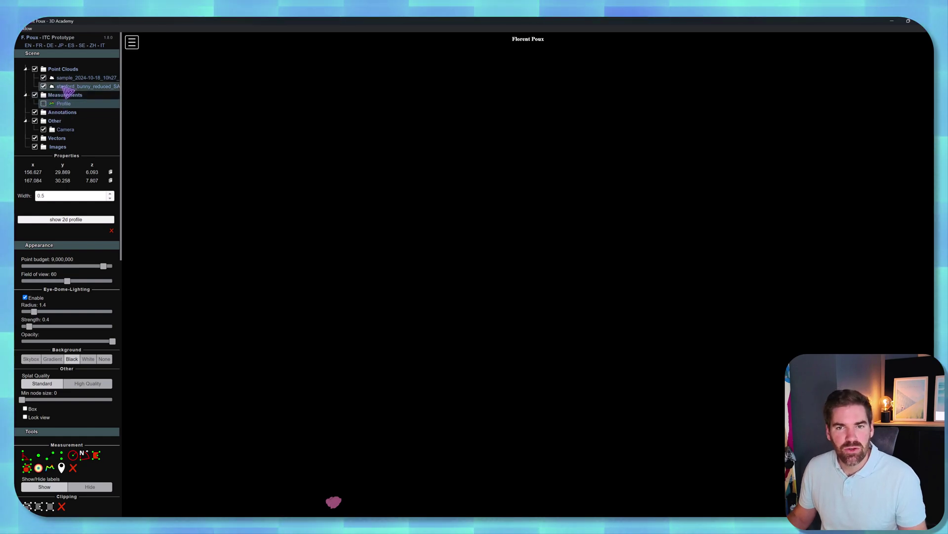
double_click(75, 78)
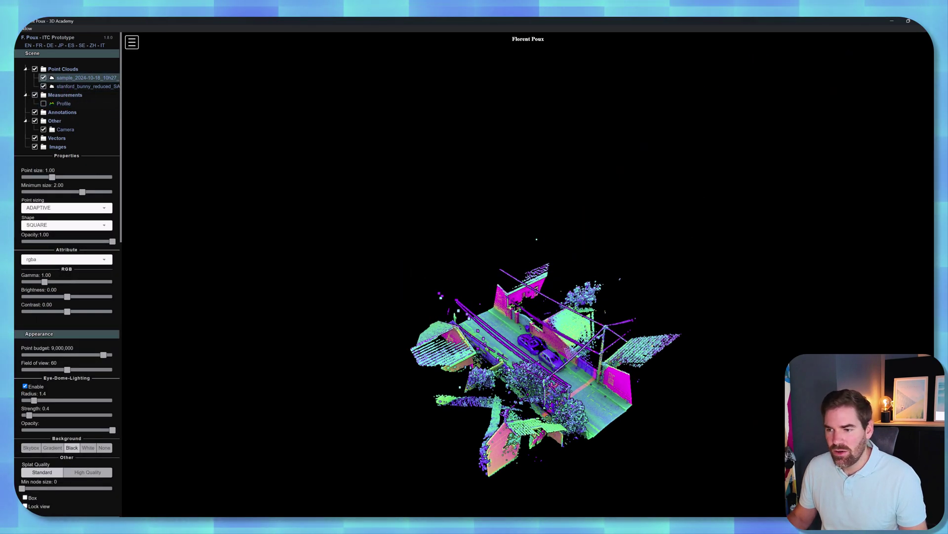
left_click_drag(406, 269, 291, 267)
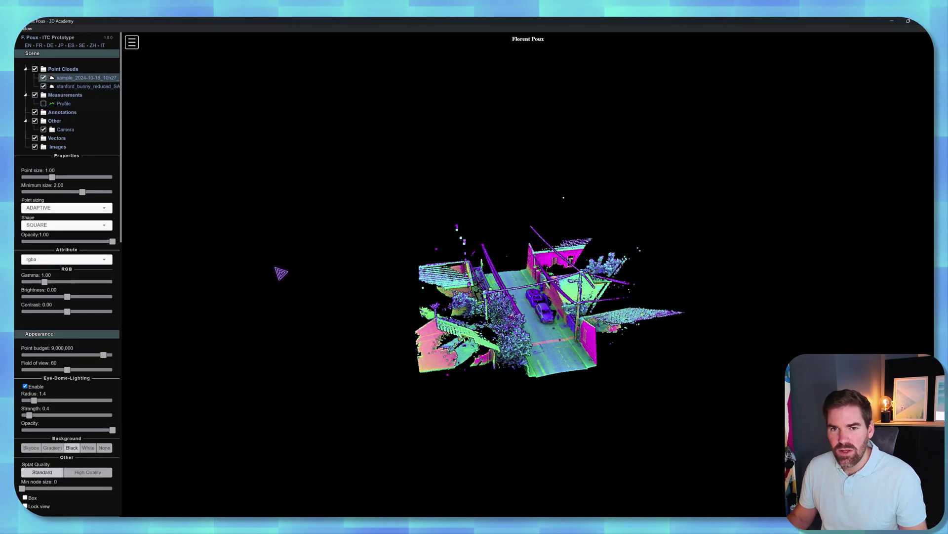
Colour the sample street cloud by the Illuminance (PCV) attribute and inspect the shading along the road.
left_click(52, 261)
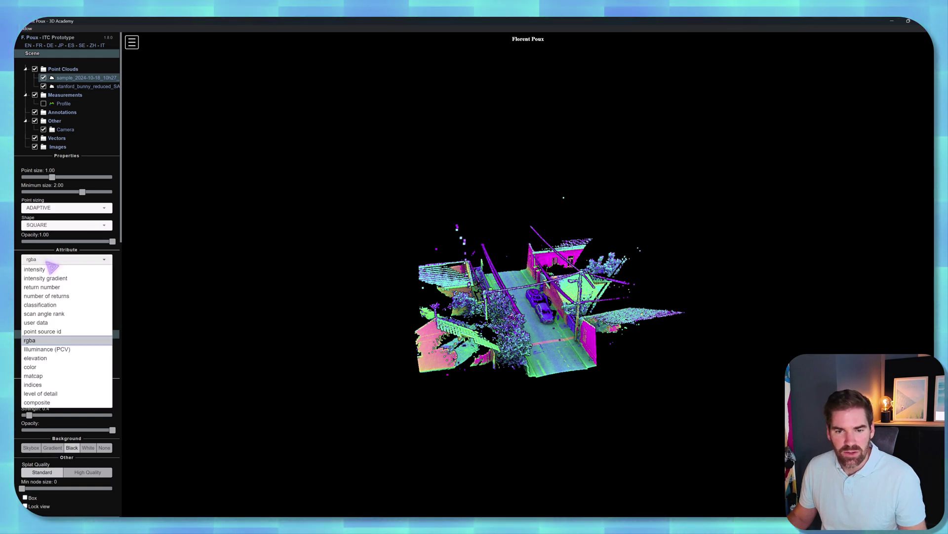
left_click(47, 349)
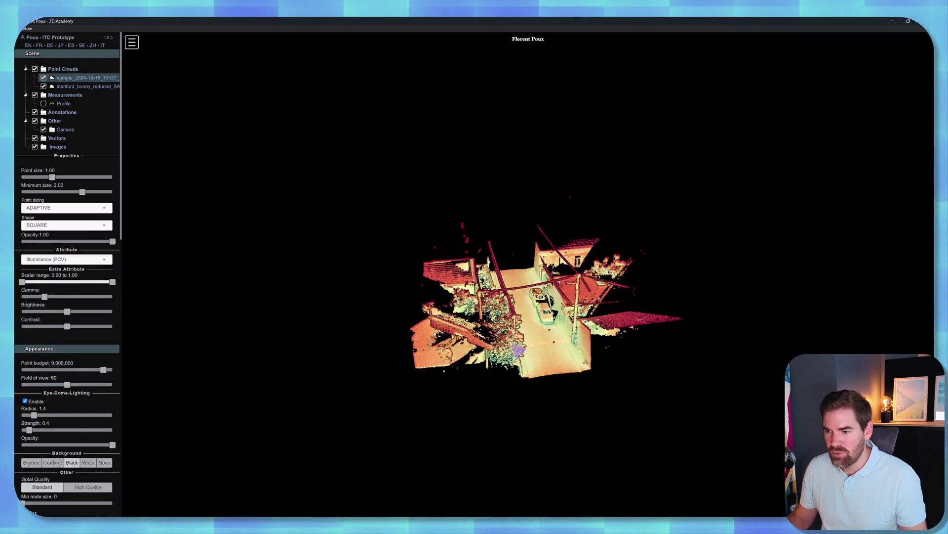
scroll(504, 350, "up", 10)
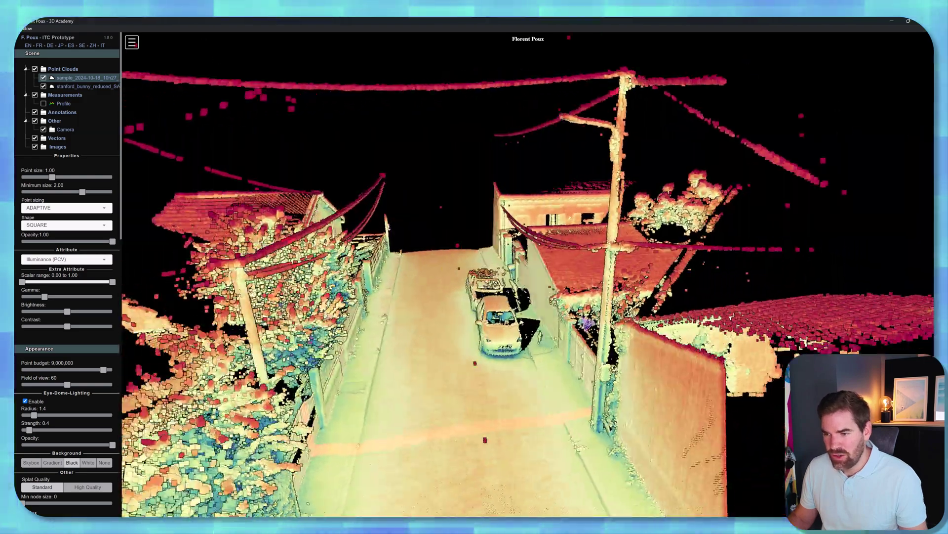
left_click_drag(587, 324, 490, 314)
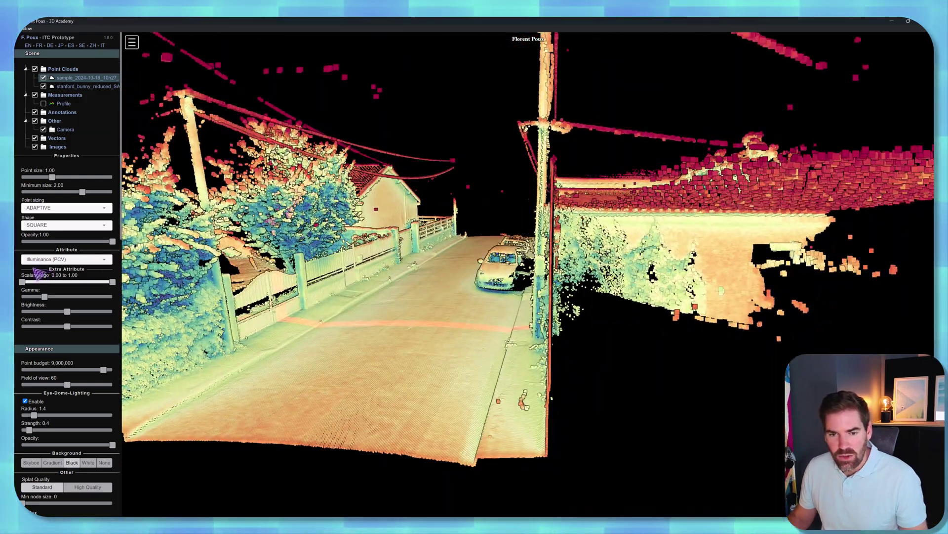
Measure the distance from the base to the upper part of the utility pole beside the parked cars.
scroll(49, 271, "down", 6)
left_click_drag(374, 308, 439, 312)
left_click(51, 273)
scroll(51, 273, "down", 3)
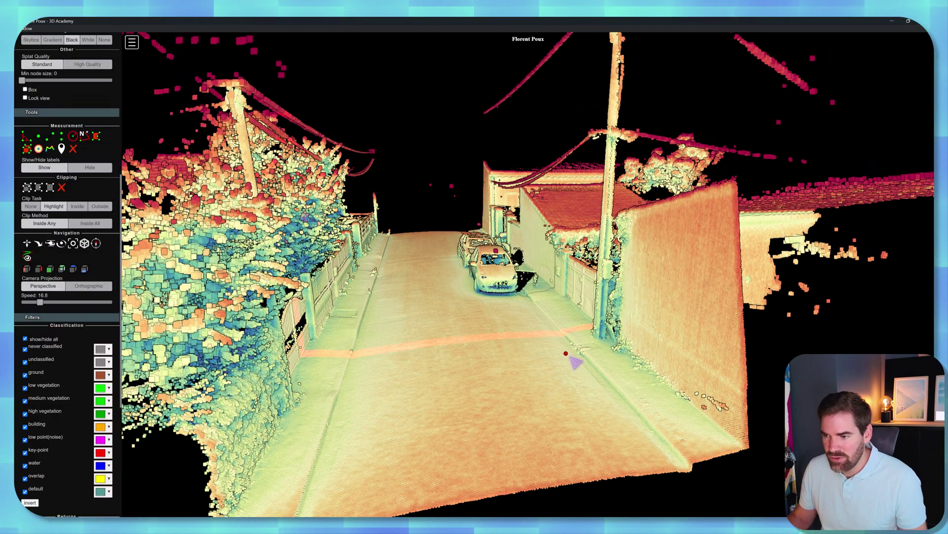
left_click(594, 339)
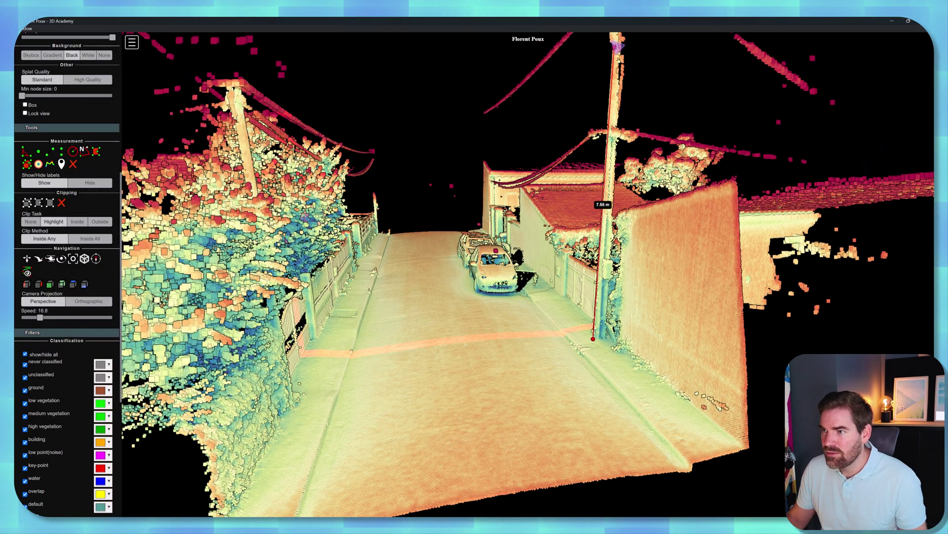
left_click(616, 45)
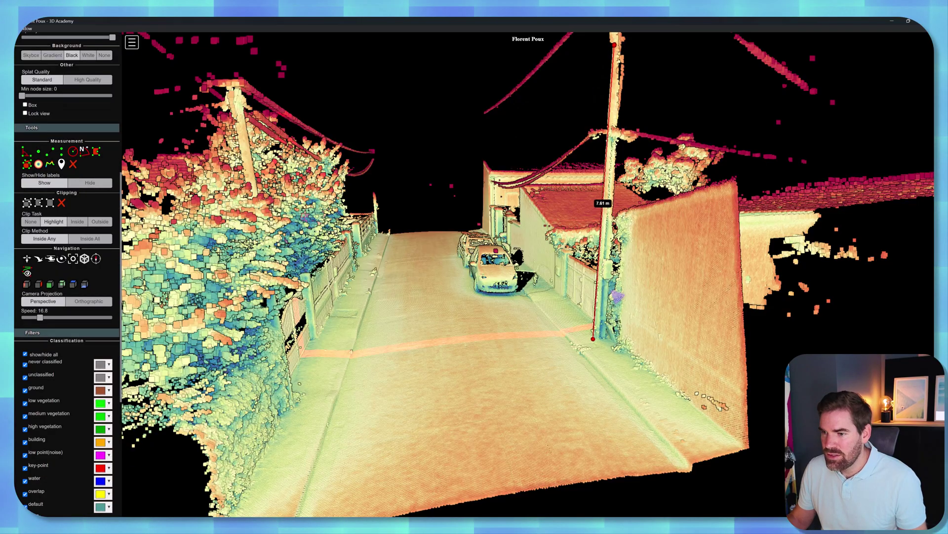
Examine the measured pole and the street from higher up, and look through the classification filters and clipping options.
scroll(612, 289, "down", 1)
left_click_drag(609, 285, 555, 319)
right_click_drag(554, 319, 566, 314)
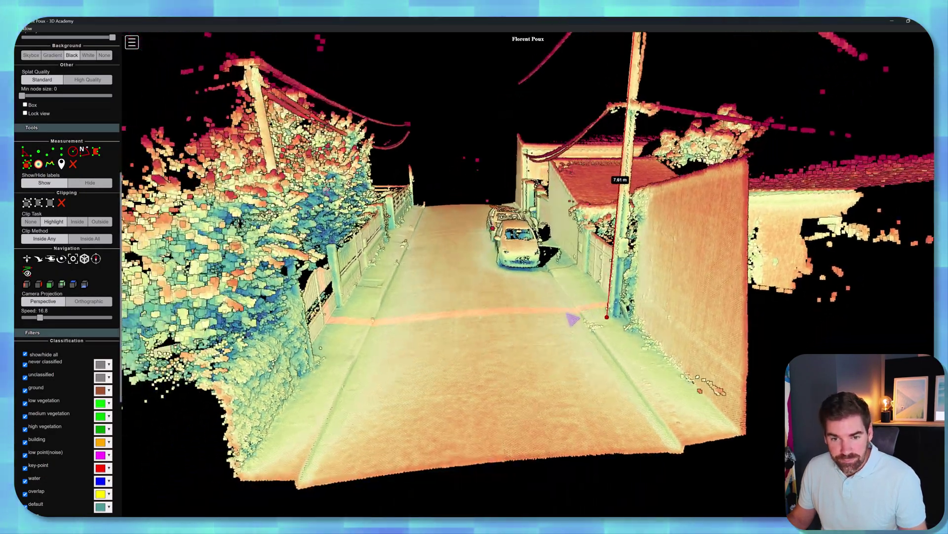
scroll(565, 314, "down", 2)
left_click_drag(566, 314, 538, 330)
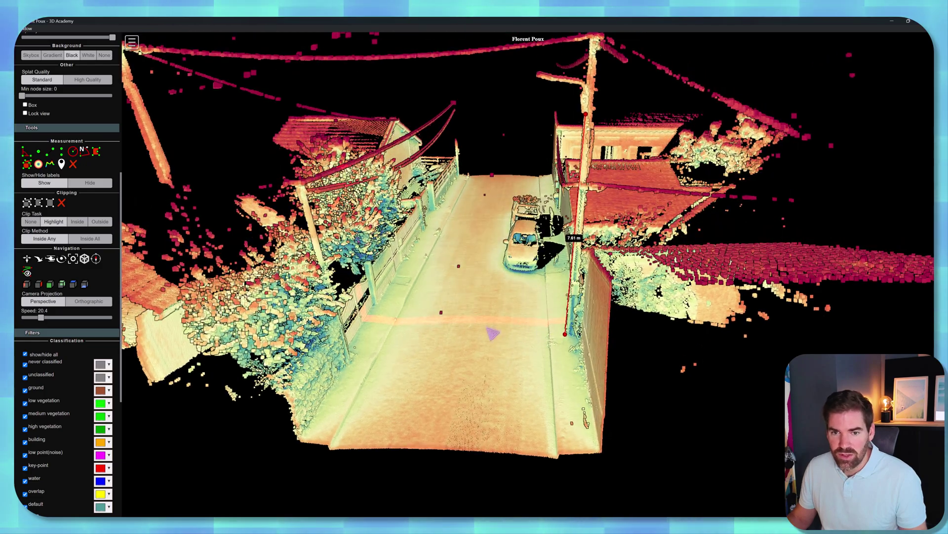
mouse_move(522, 292)
right_mouse_down()
mouse_move(535, 365)
mouse_move(527, 298)
right_mouse_up()
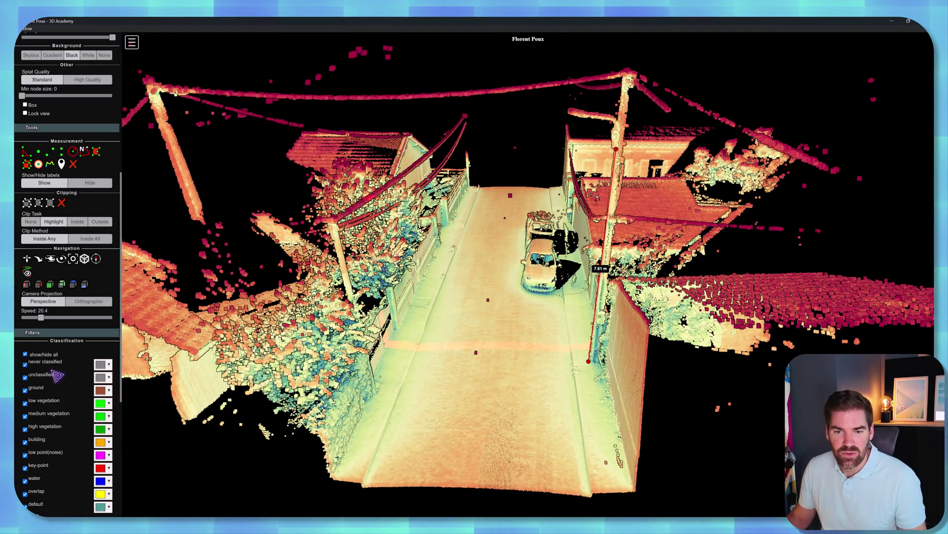
scroll(55, 365, "down", 4)
scroll(62, 326, "up", 6)
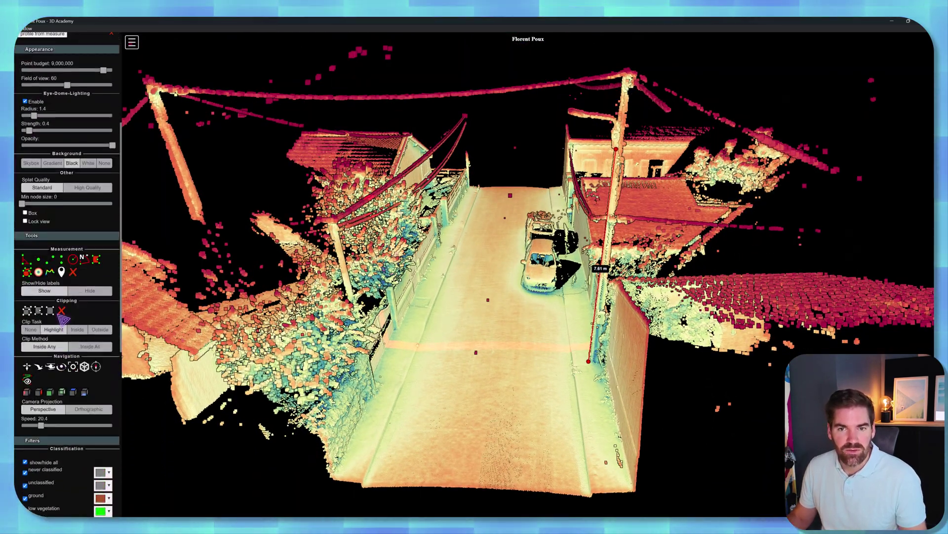
Load the converted 20210608_KwtCity_Laser point cloud from its folder into the scene.
scroll(63, 319, "up", 4)
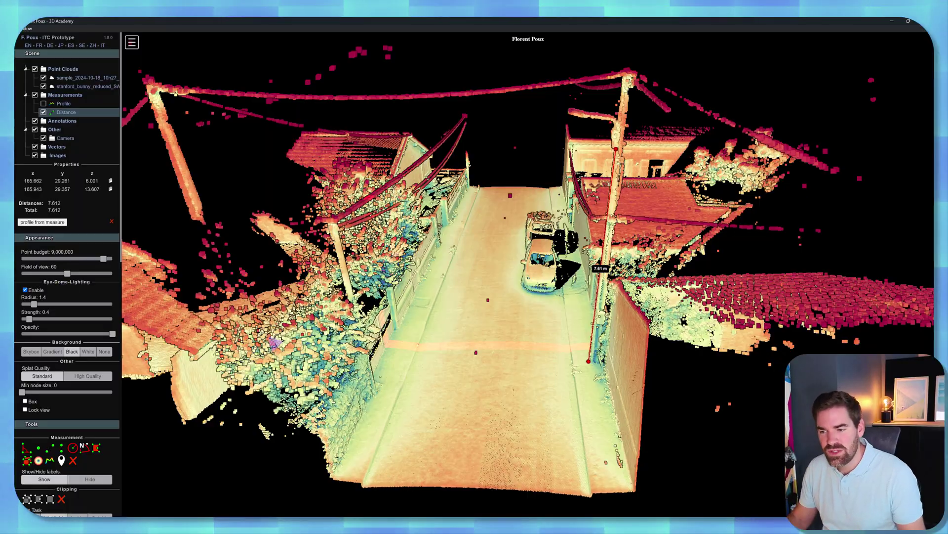
left_click_drag(464, 403, 476, 348)
scroll(450, 336, "up", 5)
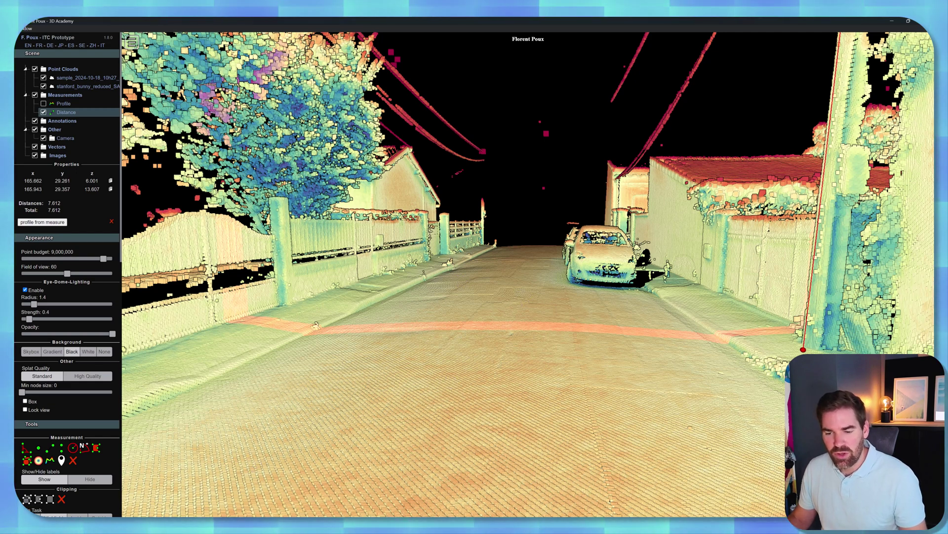
left_click(247, 525)
left_click_drag(59, 100, 599, 274)
left_click_drag(575, 412, 574, 383)
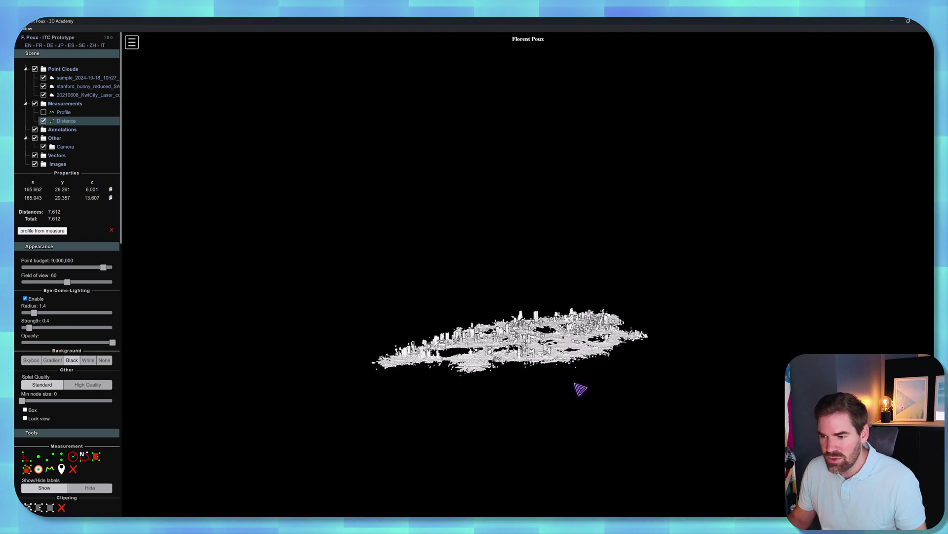
Check the size of the original 20210608_KwtCity_Laser LAS file in the MAHER folder and return to the viewer.
left_click(247, 525)
left_click(232, 40)
left_click(260, 94)
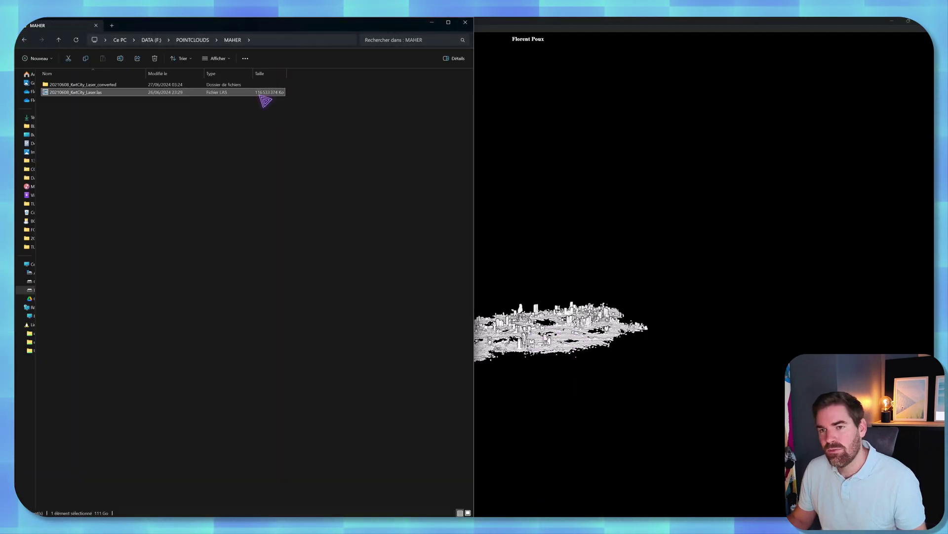
left_click(432, 23)
Hide the Stanford bunny and sample street clouds, leaving only the KwtCity cloud shown.
scroll(562, 317, "up", 10)
scroll(543, 330, "up", 5)
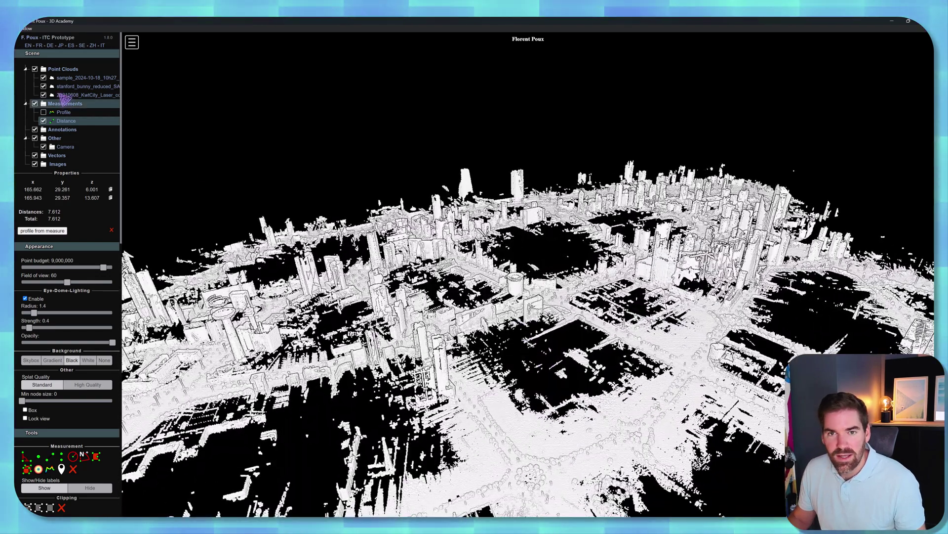
left_click(43, 86)
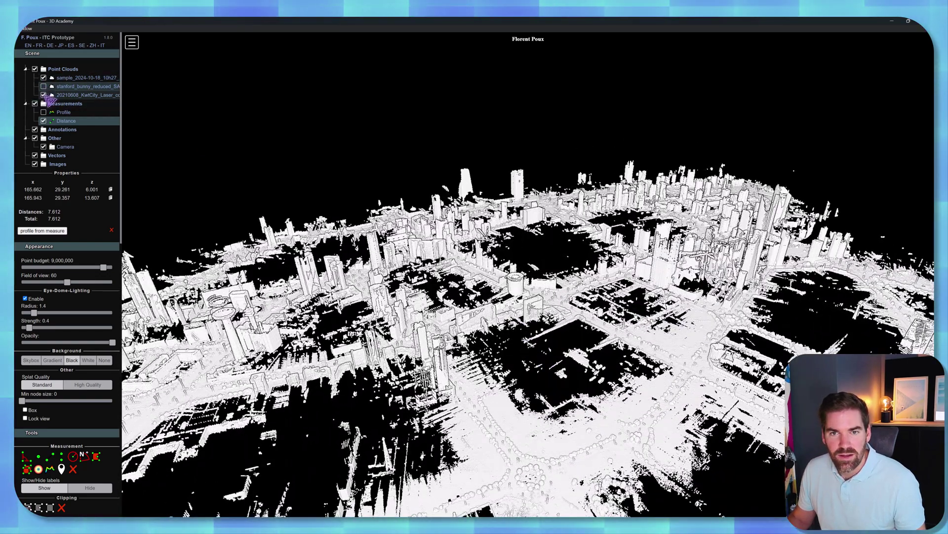
left_click(44, 78)
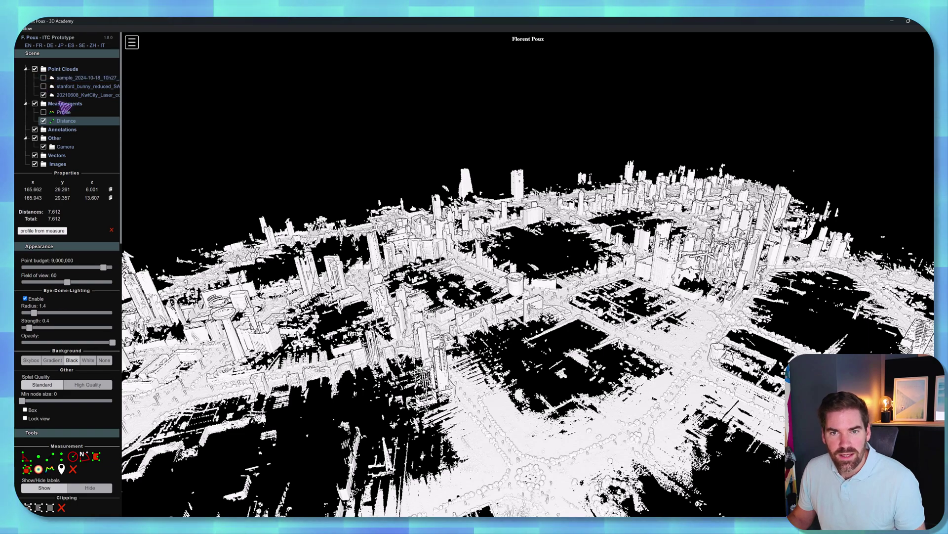
Colour the KwtCity cloud by the intensity gradient attribute.
left_click(74, 95)
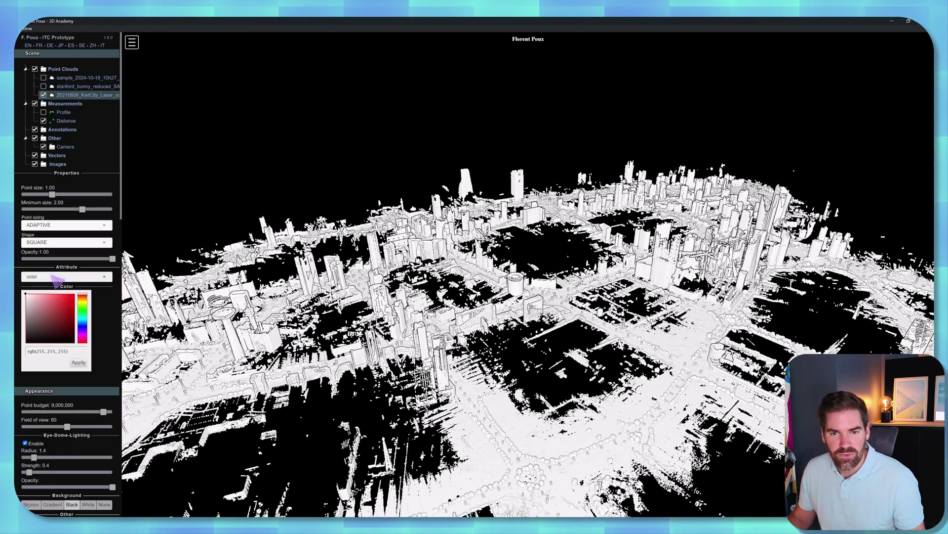
left_click(52, 277)
left_click(46, 297)
Examine the city's avenues, buildings and trees from above and close to street level.
right_click_drag(556, 457, 504, 345)
scroll(504, 344, "up", 4)
left_click_drag(612, 346, 483, 311)
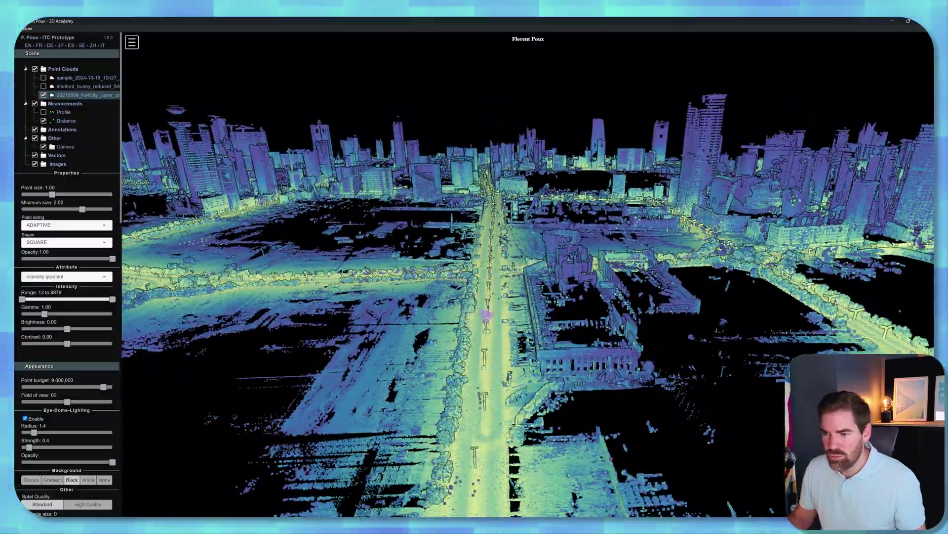
scroll(486, 315, "up", 4)
right_click_drag(477, 322, 548, 253)
scroll(519, 319, "up", 3)
scroll(494, 313, "down", 5)
left_click_drag(546, 253, 459, 276)
scroll(532, 211, "up", 5)
left_click_drag(532, 212, 514, 267)
scroll(559, 292, "up", 5)
left_click_drag(593, 297, 627, 250)
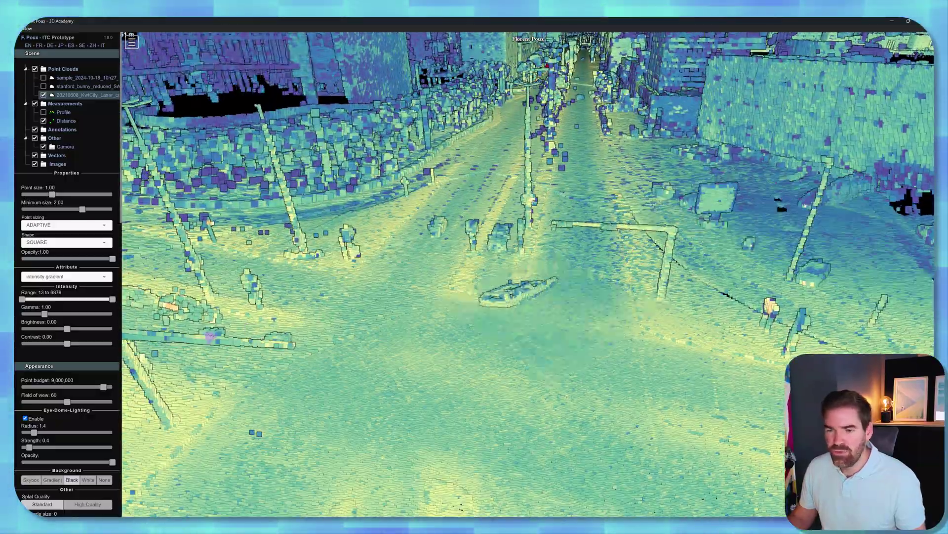
scroll(99, 425, "down", 4)
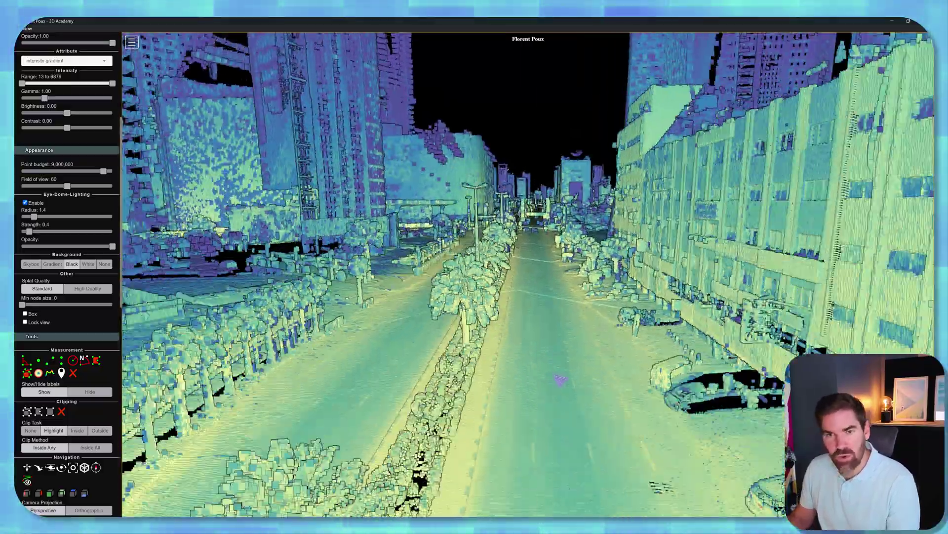
scroll(528, 274, "down", 4)
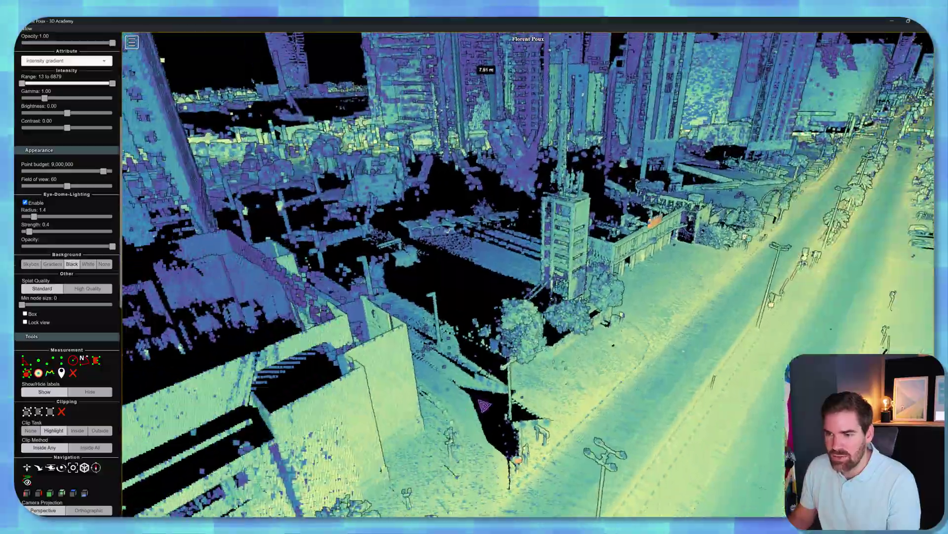
Draw a two-point height profile across the road median at the base of the street lamp, extending slightly past both kerbs.
left_click_drag(484, 408, 486, 360)
scroll(547, 394, "up", 4)
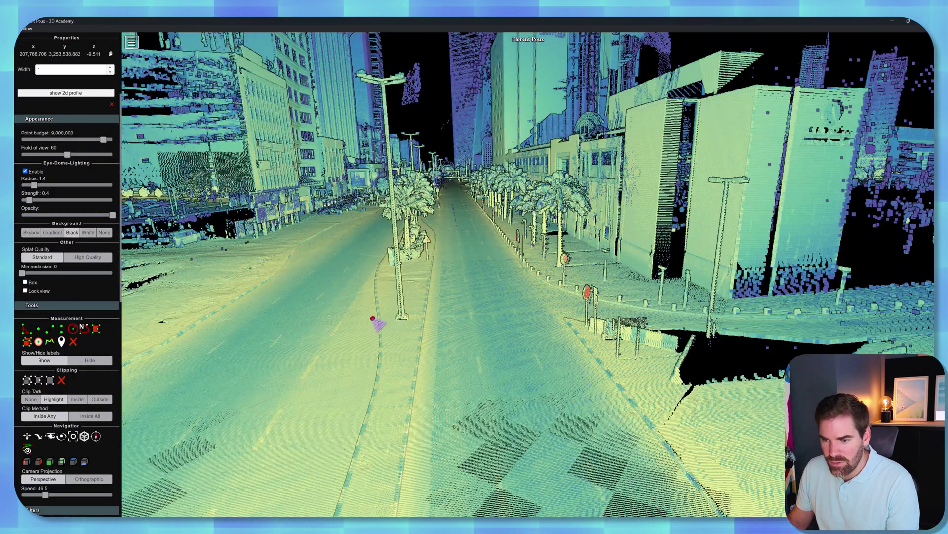
left_click(423, 319)
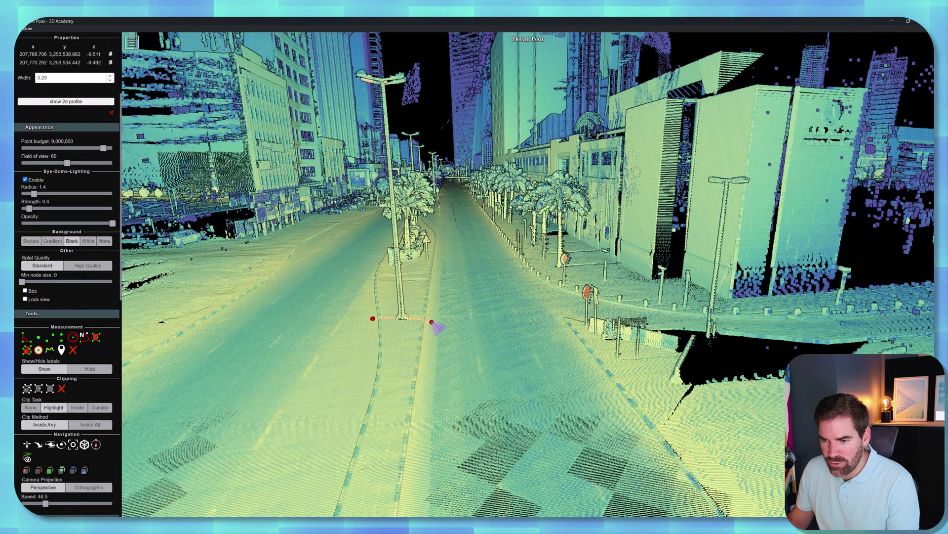
left_click(433, 323)
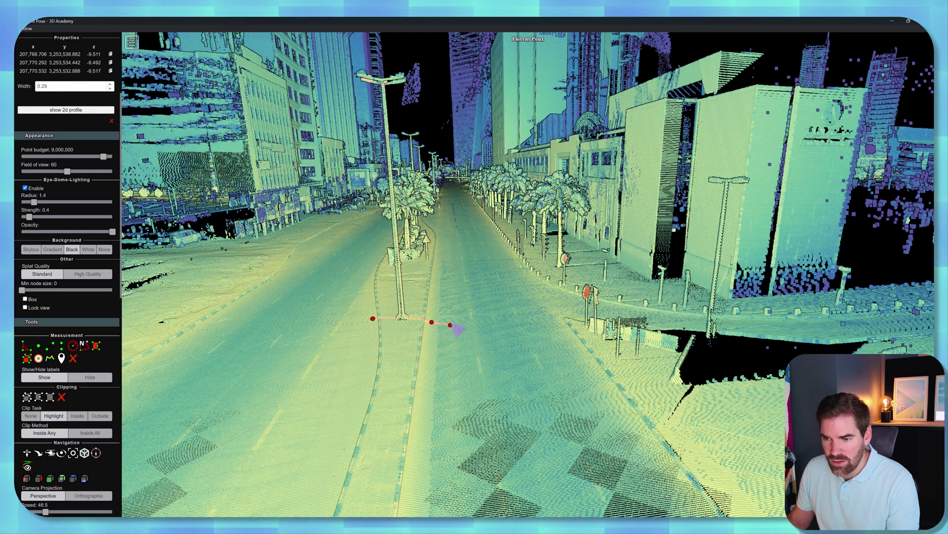
right_click(453, 324)
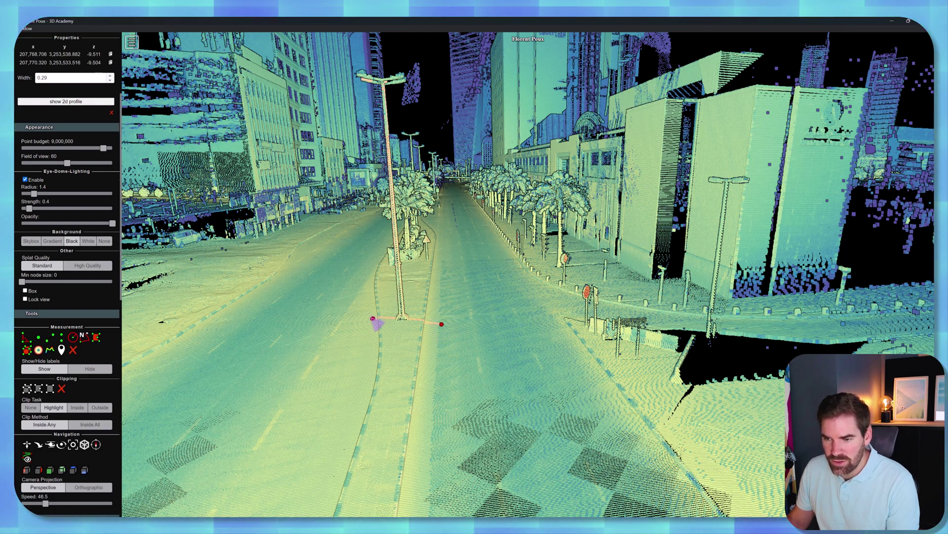
left_click_drag(372, 319, 360, 319)
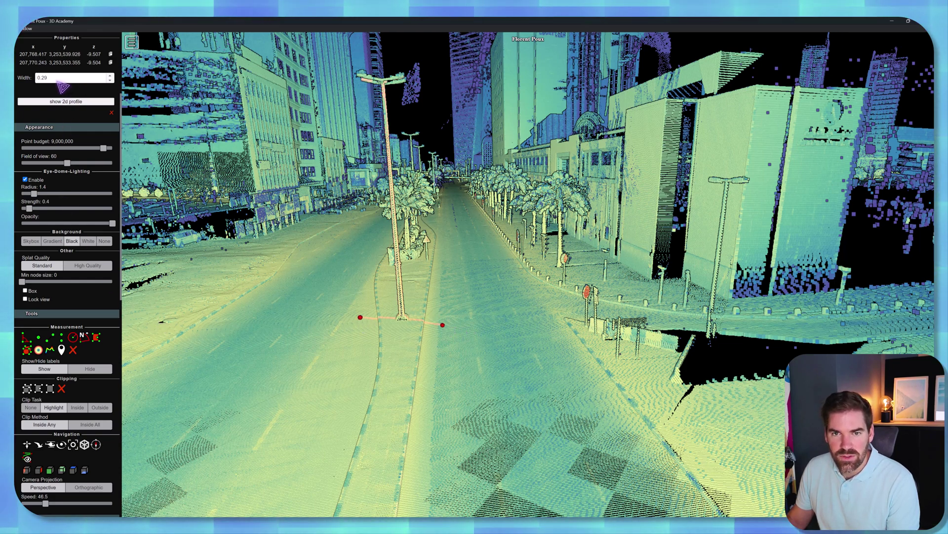
Set the street lamp profile's width to 7 after trying 1, 5 and 10, and export its 2D height profile as profile2.las.
left_click_drag(56, 79, 24, 79)
type("1")
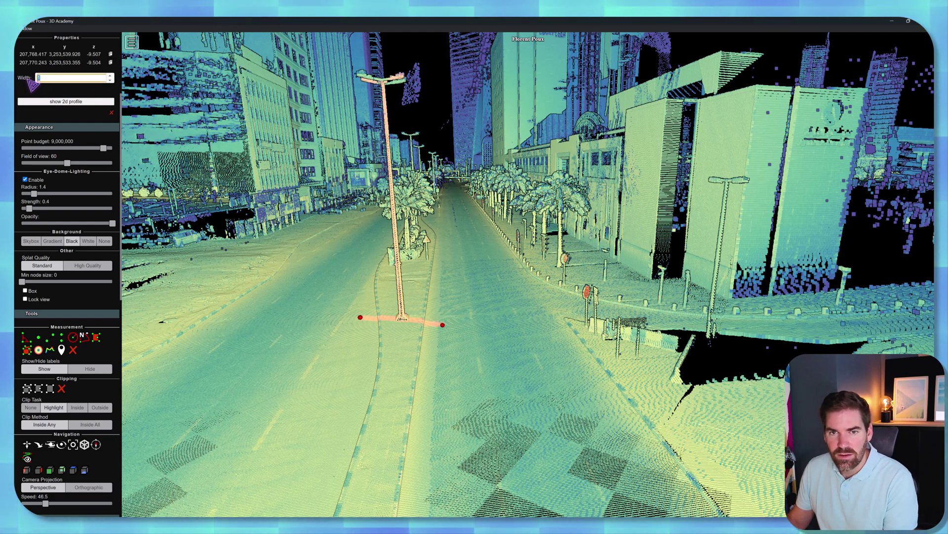
type("5")
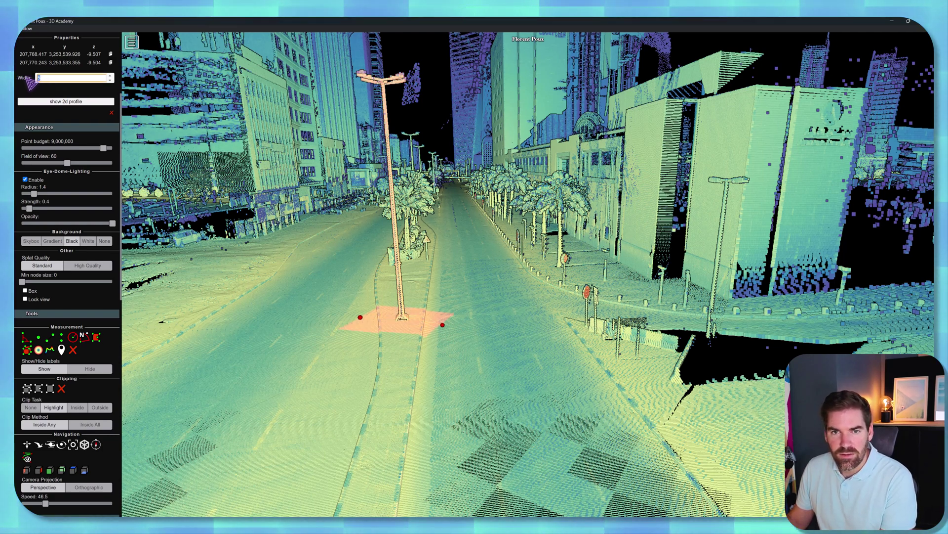
type("10")
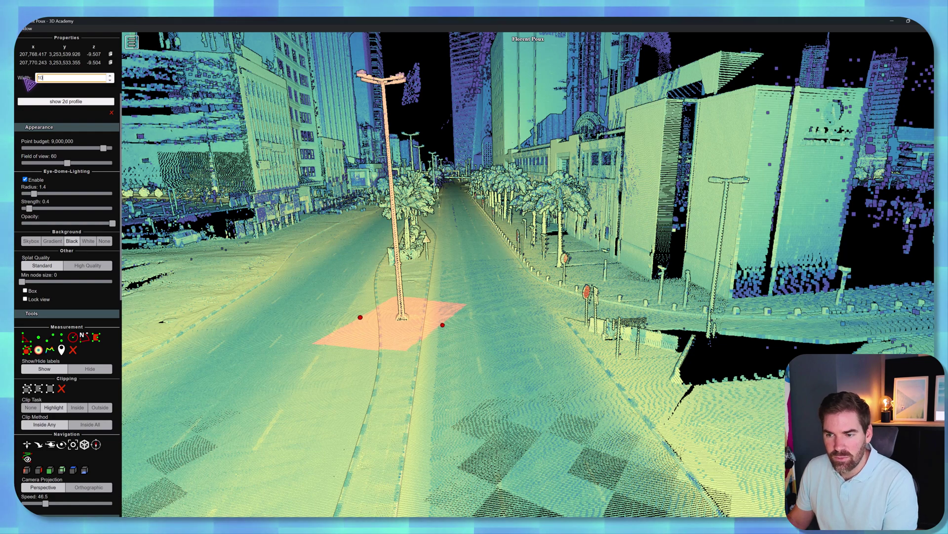
type("7")
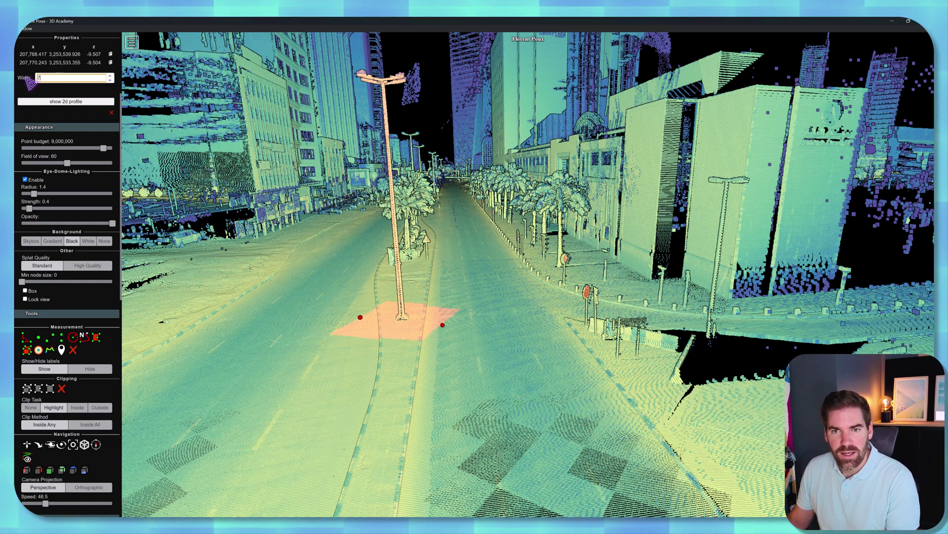
left_click(47, 103)
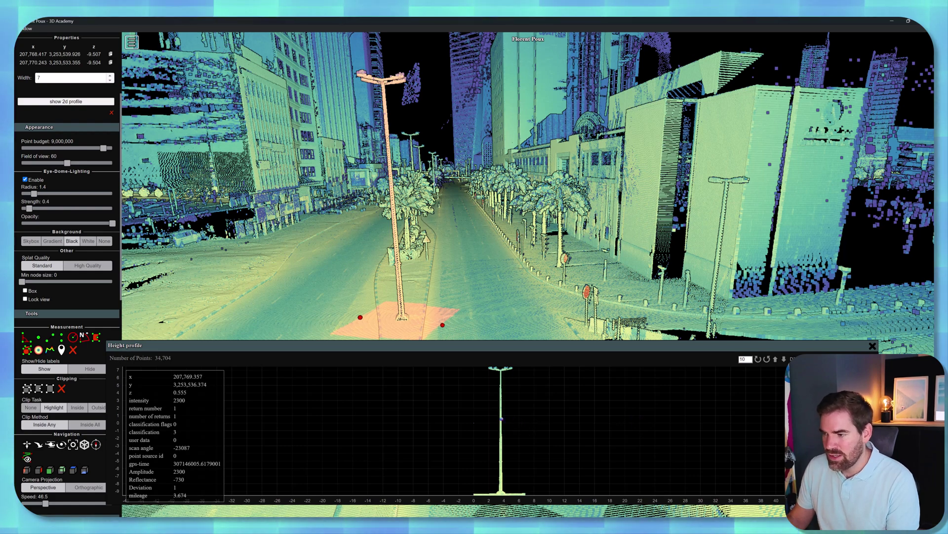
left_click(857, 359)
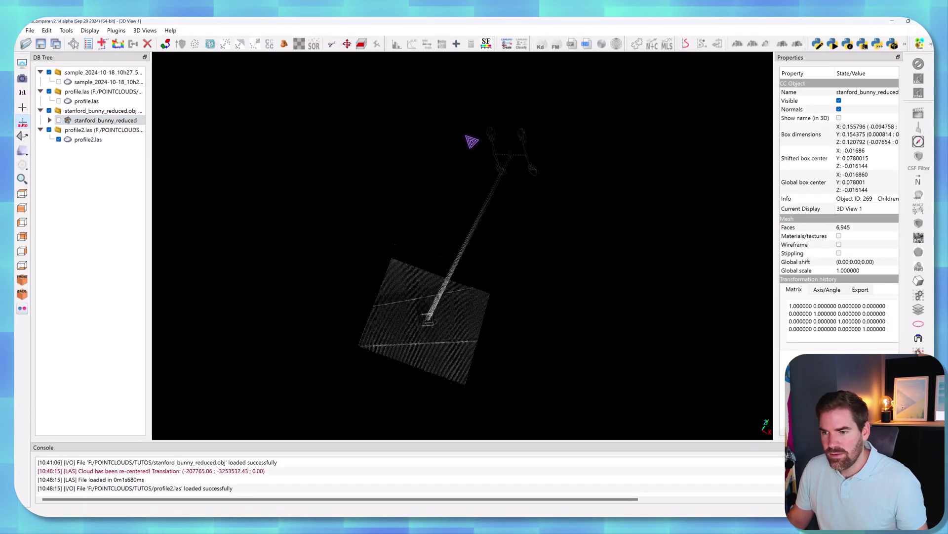
Inspect the exported street lamp cloud profile2.las from several sides in CloudCompare, trying point size 4 and returning to 1.
left_click_drag(472, 142, 501, 278)
scroll(469, 321, "up", 3, "ctrl")
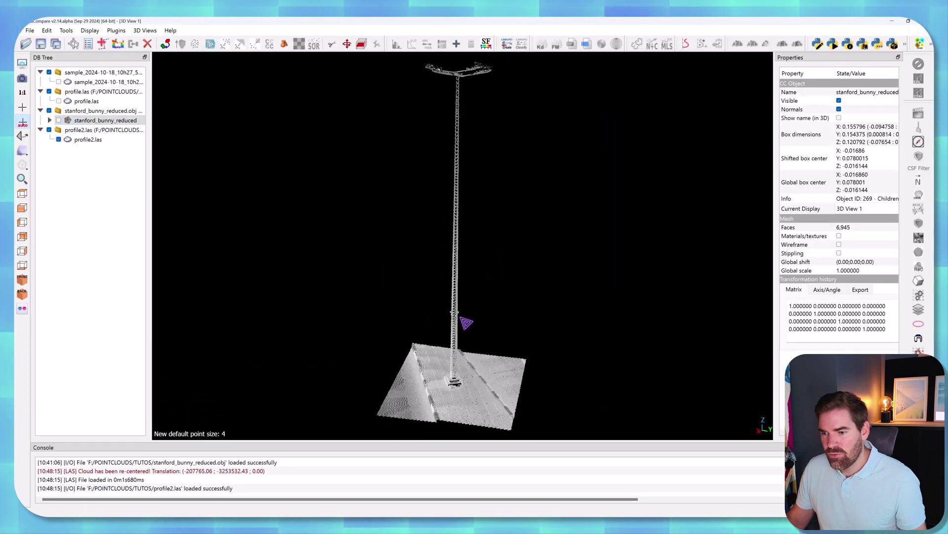
left_click_drag(457, 318, 451, 266)
scroll(464, 292, "down", 3, "ctrl")
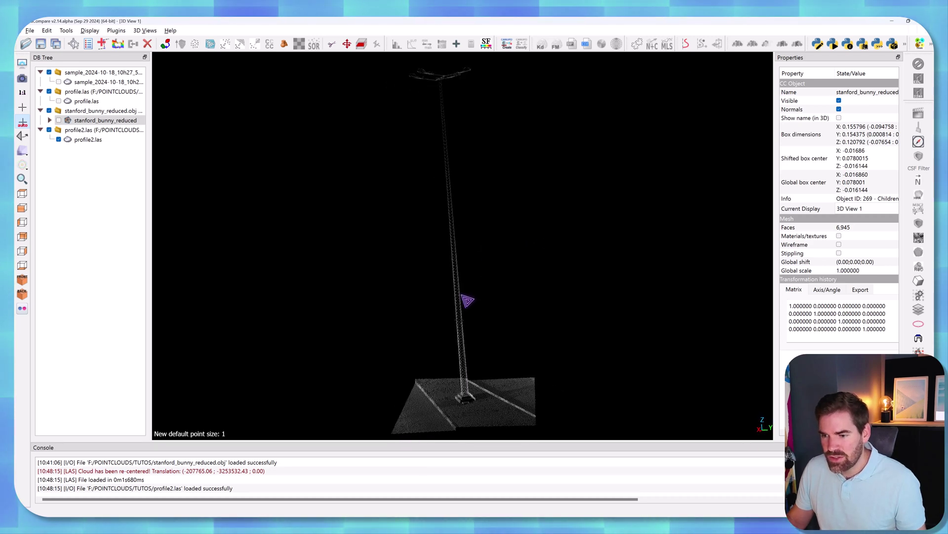
left_click_drag(472, 305, 305, 162)
Compute number of neighbors, planarity and verticality for profile2.las with a local neighborhood radius of 0.198580, and enlarge the points to size 4.
left_click(84, 139)
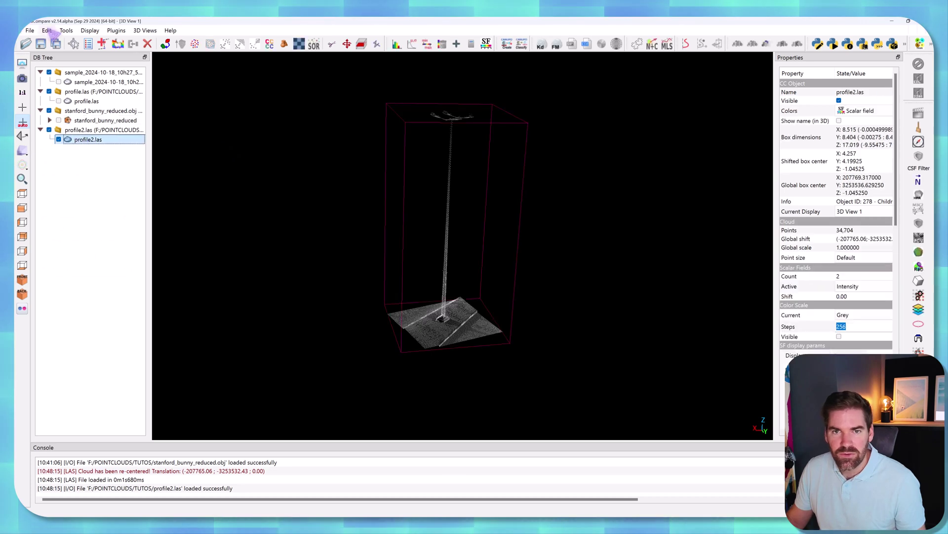
left_click(47, 30)
mouse_move(67, 31)
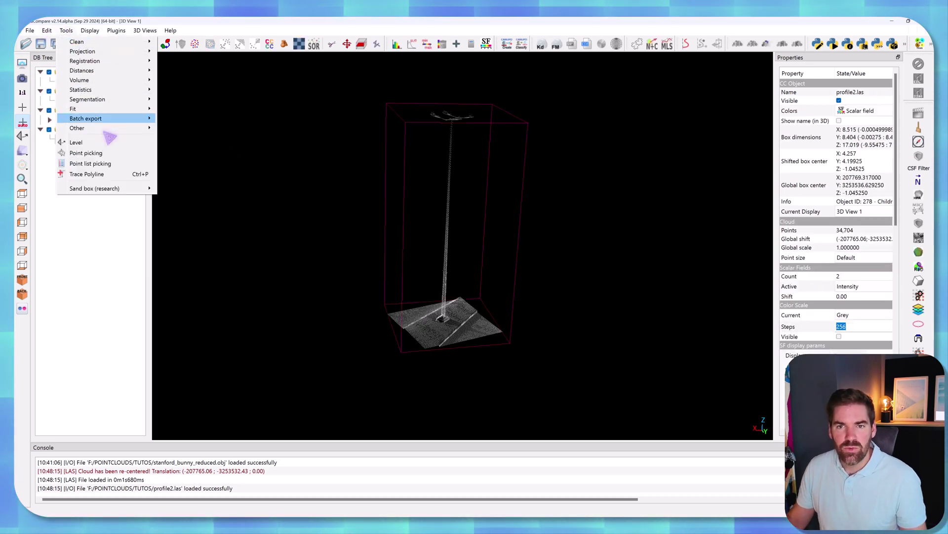
mouse_move(124, 128)
left_click(205, 129)
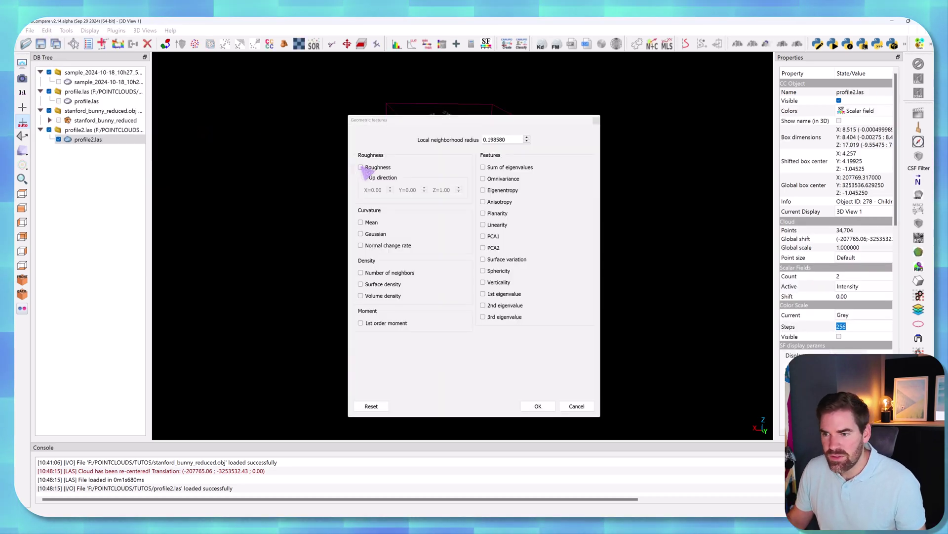
left_click_drag(463, 124, 567, 129)
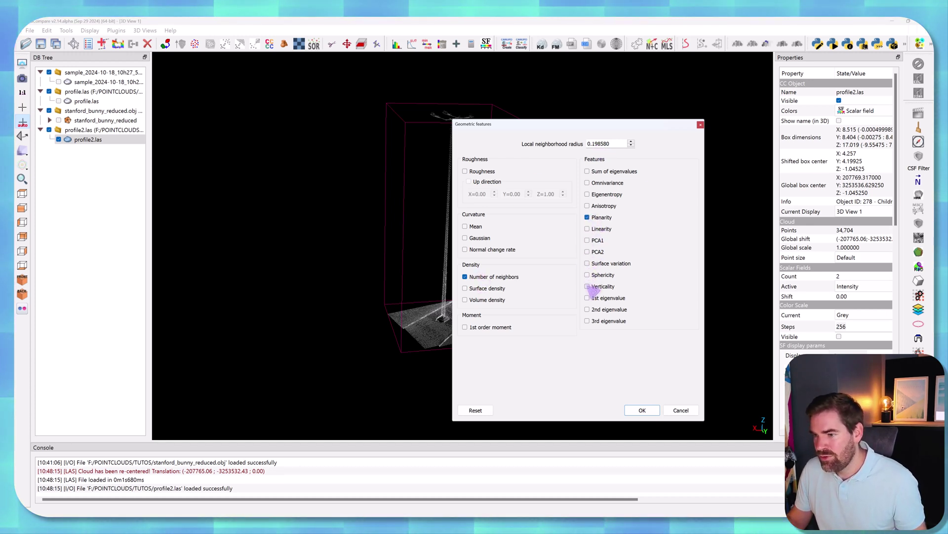
left_click(641, 410)
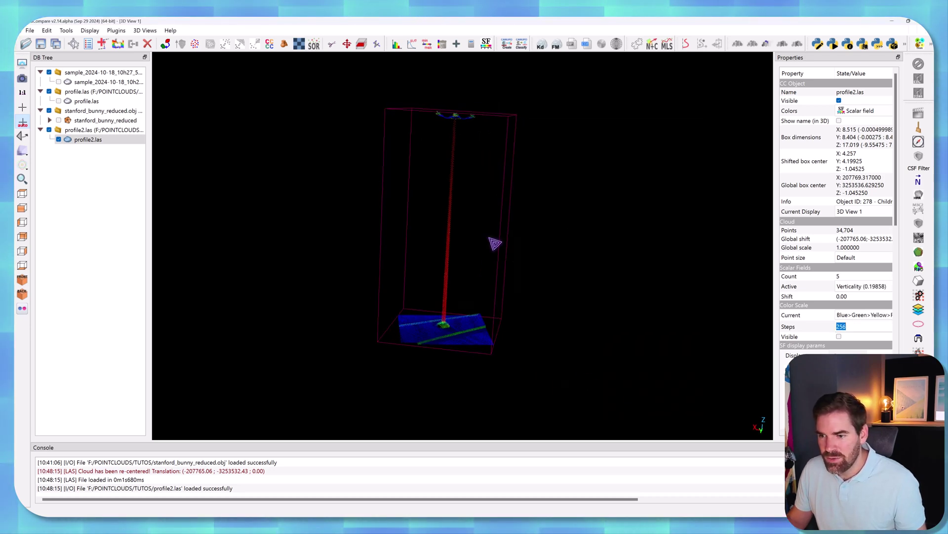
scroll(508, 339, "up", 3, "ctrl")
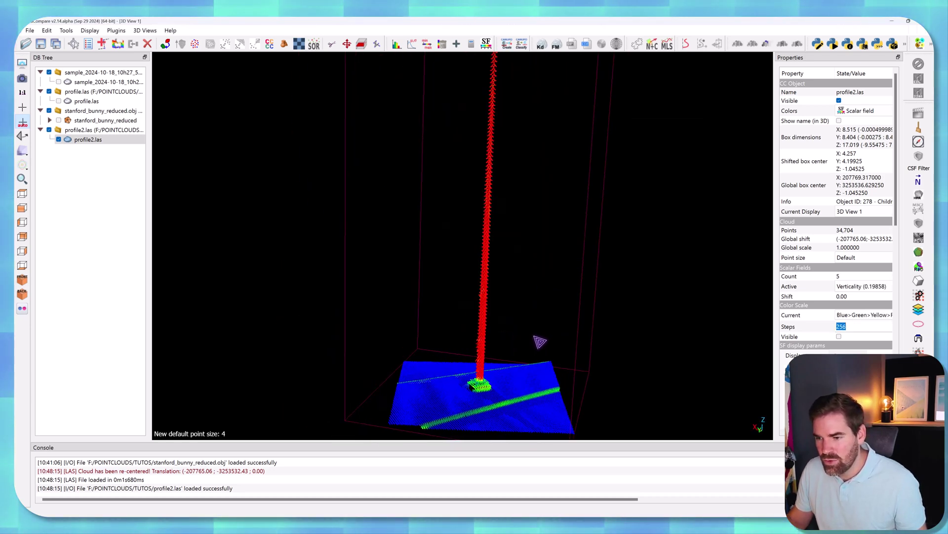